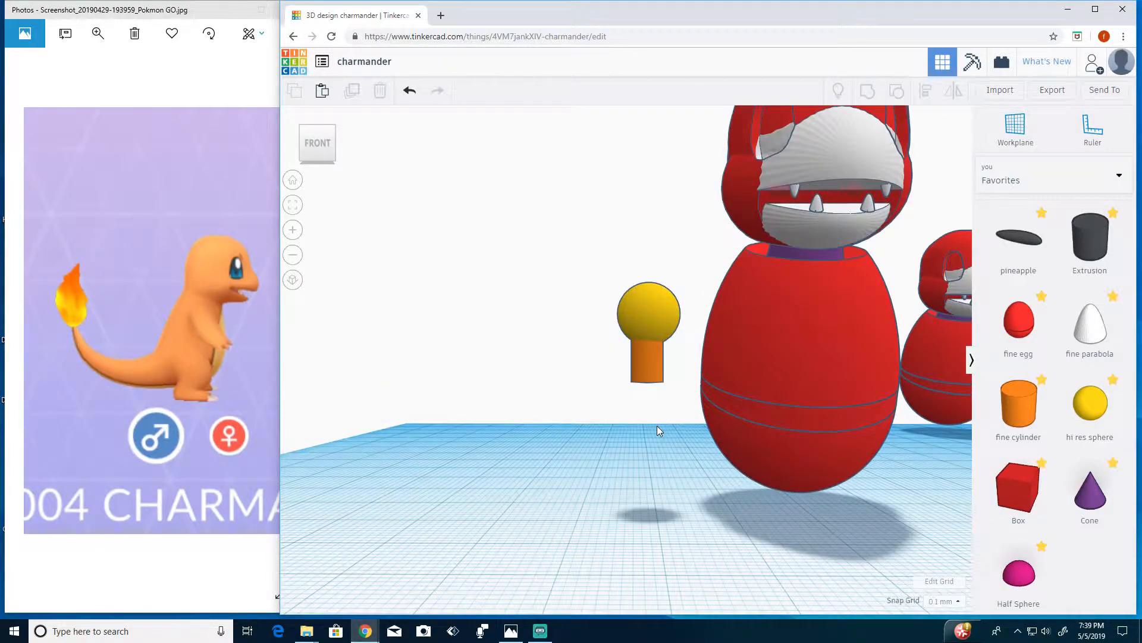
Group the yellow sphere with the orange cylinder beneath it into one shape.
{"action": "left_click", "coordinate": [650, 375]}
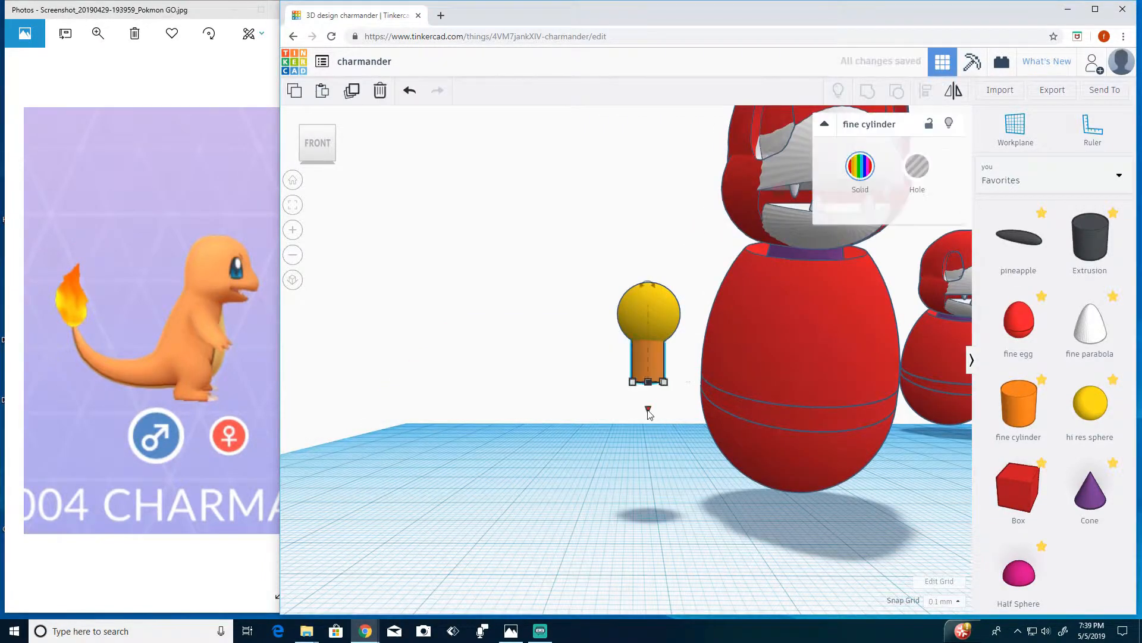
{"action": "left_click", "coordinate": [613, 452]}
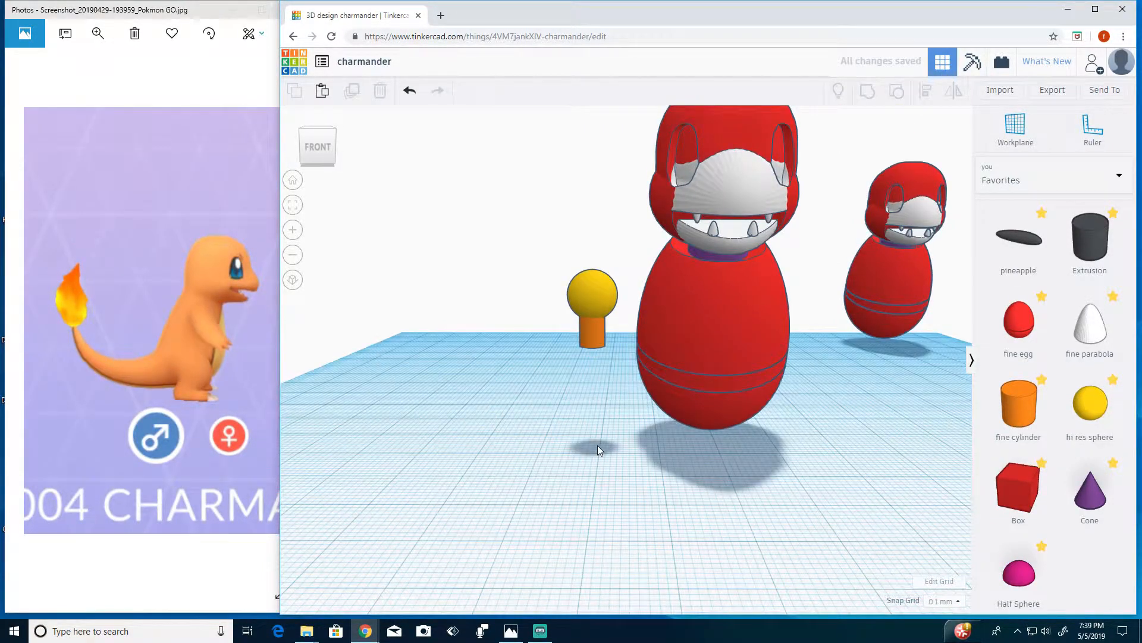
{"action": "right_click_drag", "start_coordinate": [597, 445], "coordinate": [667, 516]}
{"action": "left_click", "coordinate": [597, 354]}
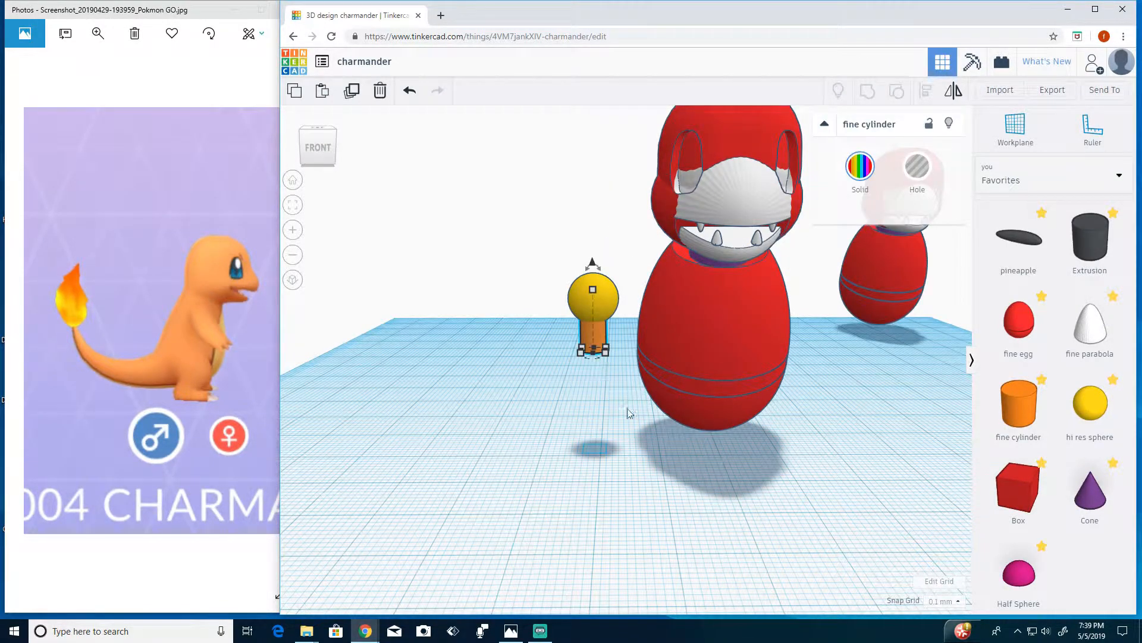
{"action": "left_click", "coordinate": [629, 413]}
{"action": "right_click_drag", "start_coordinate": [569, 313], "coordinate": [569, 330]}
{"action": "left_click_drag", "start_coordinate": [595, 385], "coordinate": [597, 387]}
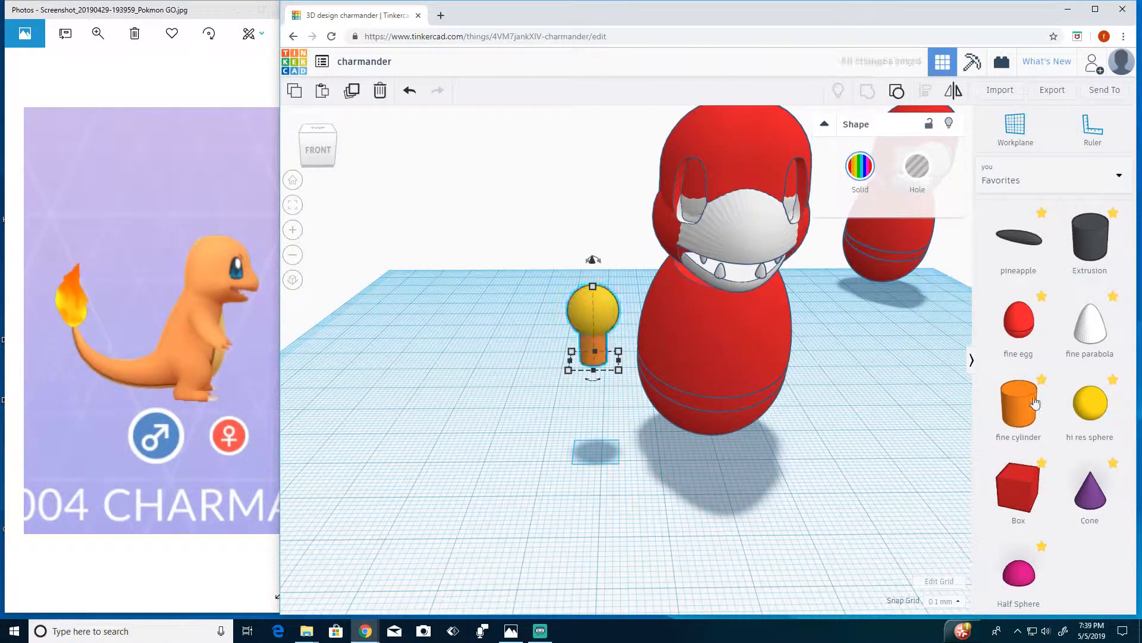
Add a hi res sphere in front of the body and size it to 8 mm in every direction.
{"action": "left_click_drag", "start_coordinate": [1090, 402], "coordinate": [710, 506]}
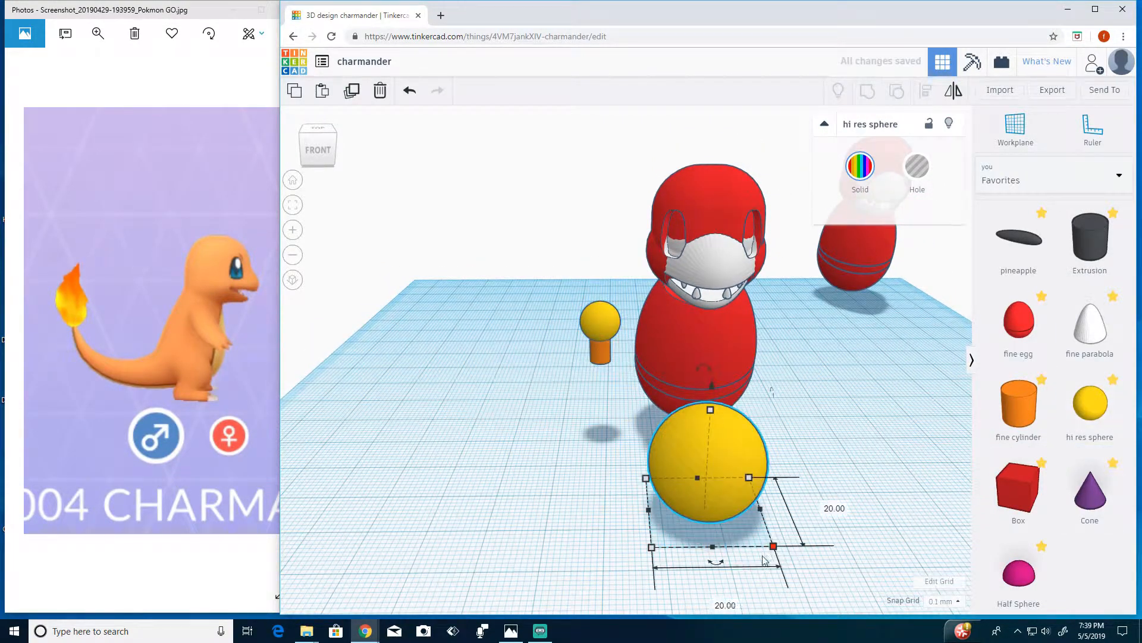
{"action": "type", "text": "8"}
{"action": "key", "text": "Tab"}
{"action": "type", "text": "8"}
{"action": "key", "text": "Return"}
{"action": "type", "text": "8"}
{"action": "key", "text": "Return"}
Position the new sphere beside the body, near the grouped sphere-and-cylinder piece, with a small gap between them.
{"action": "right_click_drag", "start_coordinate": [802, 456], "coordinate": [781, 448]}
{"action": "left_click_drag", "start_coordinate": [666, 459], "coordinate": [617, 326]}
{"action": "left_click", "coordinate": [598, 309]}
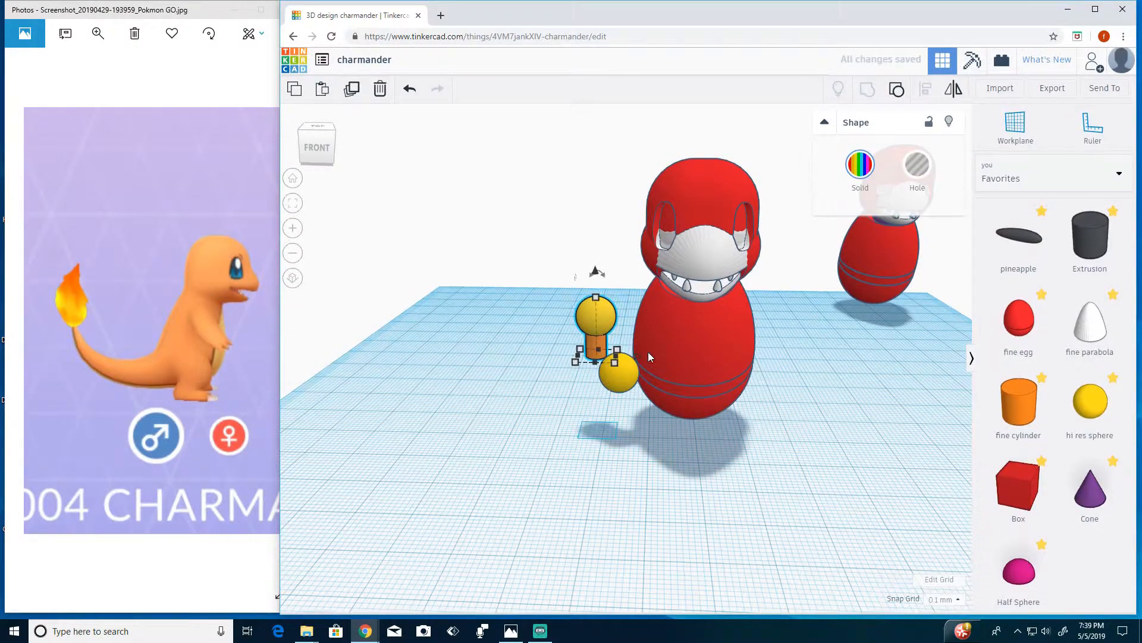
{"action": "left_click_drag", "start_coordinate": [618, 382], "coordinate": [624, 410]}
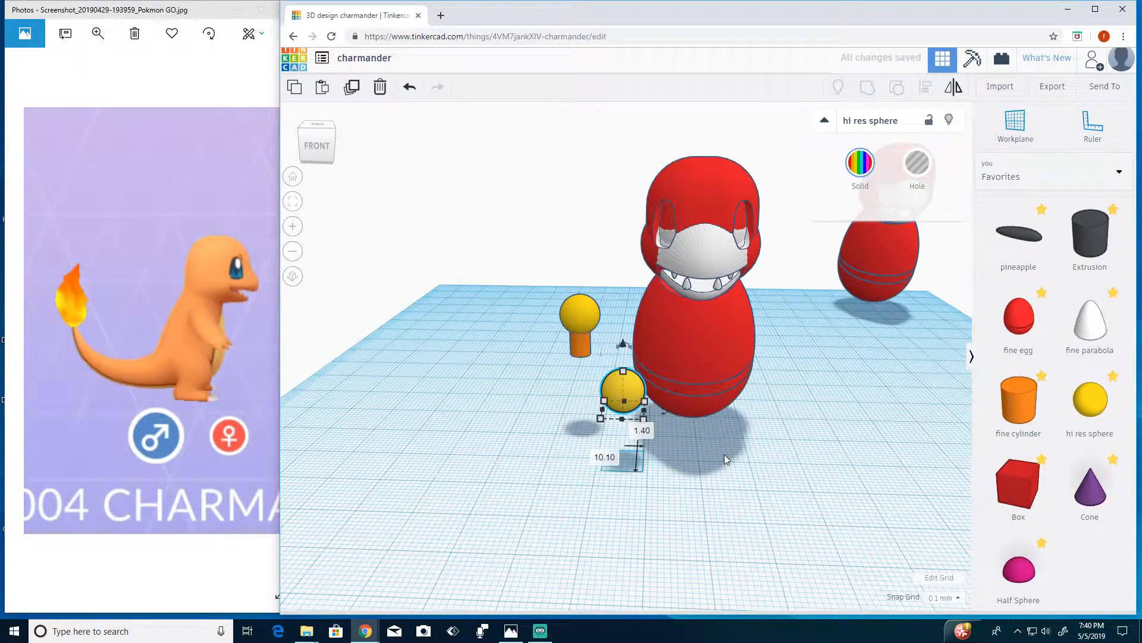
{"action": "left_click", "coordinate": [724, 455]}
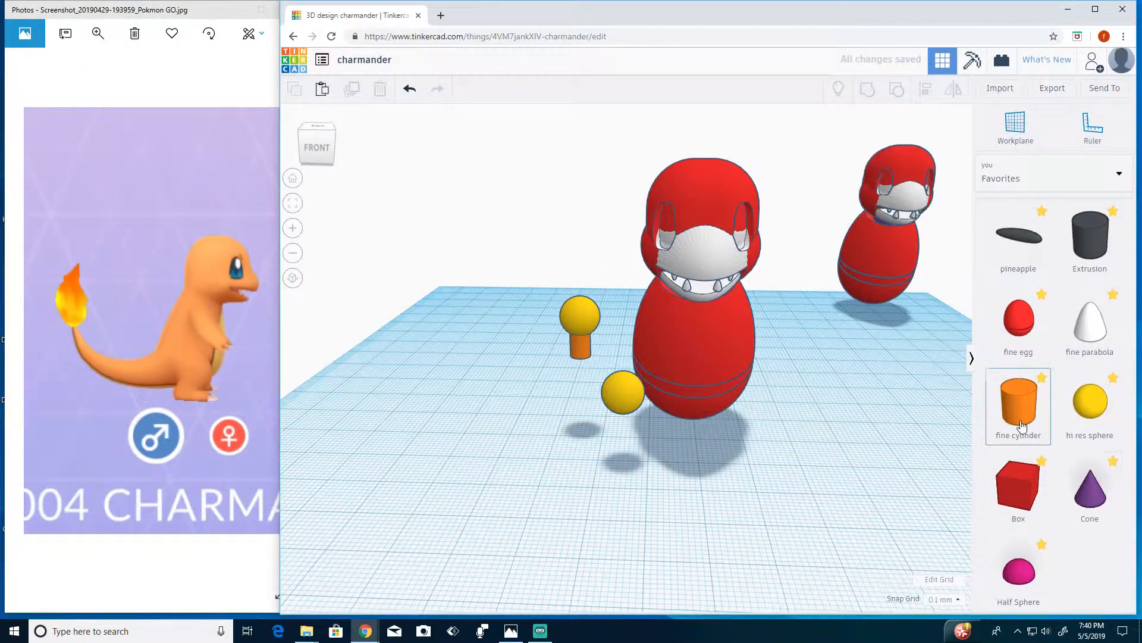
Add a fine cylinder in front of the body, 3 mm high and 5 mm in diameter.
{"action": "left_click_drag", "start_coordinate": [1022, 425], "coordinate": [703, 464]}
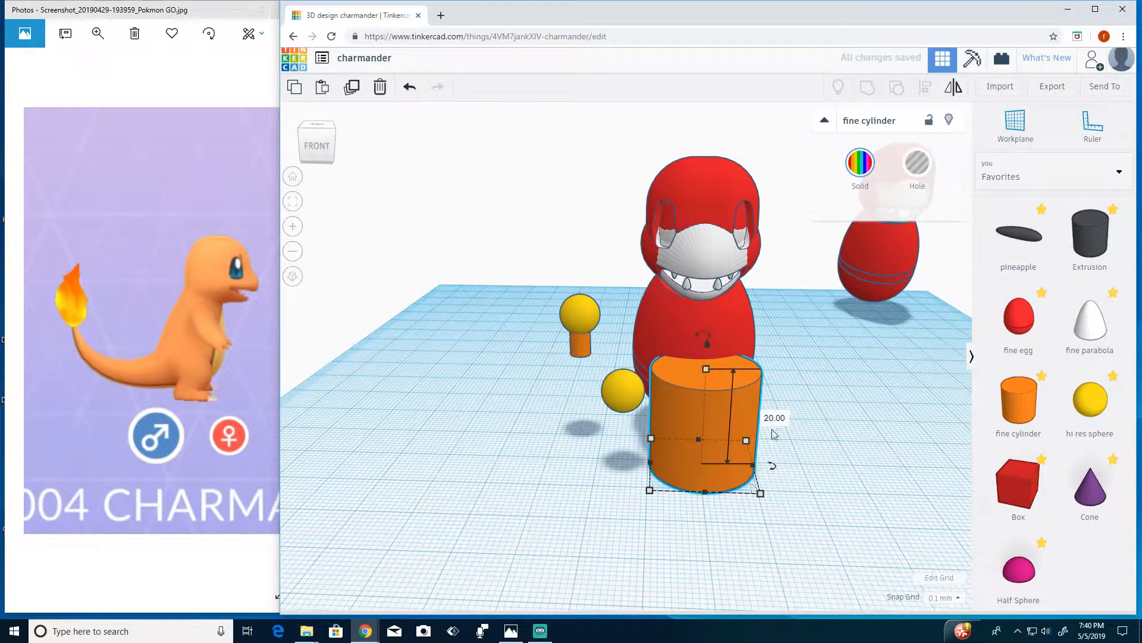
{"action": "key", "text": "Return"}
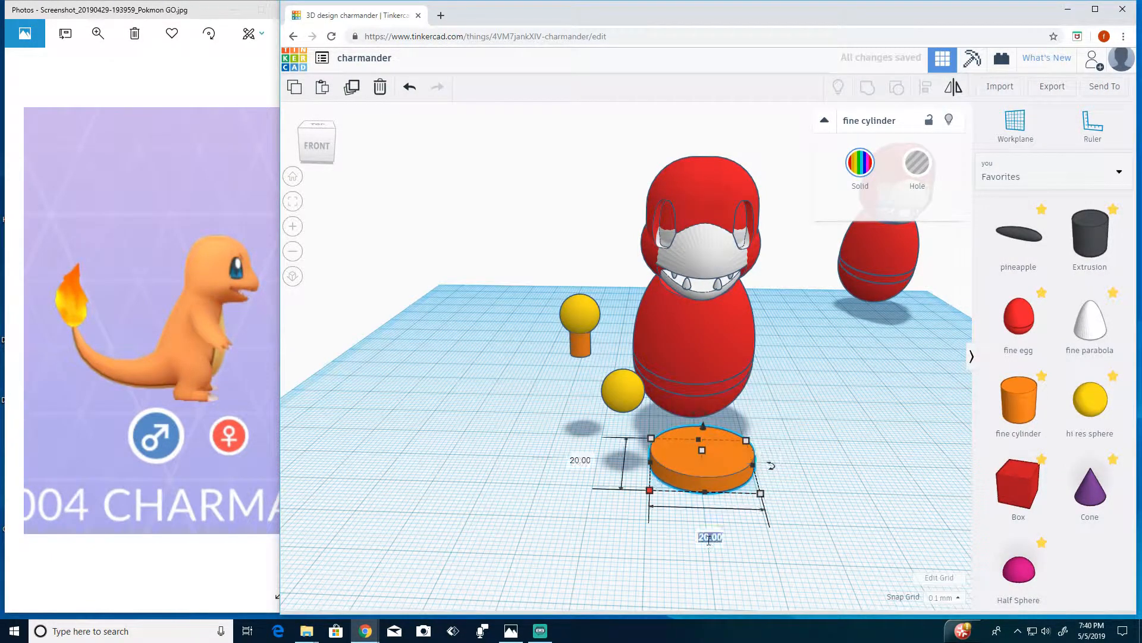
{"action": "type", "text": "5"}
{"action": "left_click", "coordinate": [586, 466]}
{"action": "type", "text": "5"}
{"action": "key", "text": "Return"}
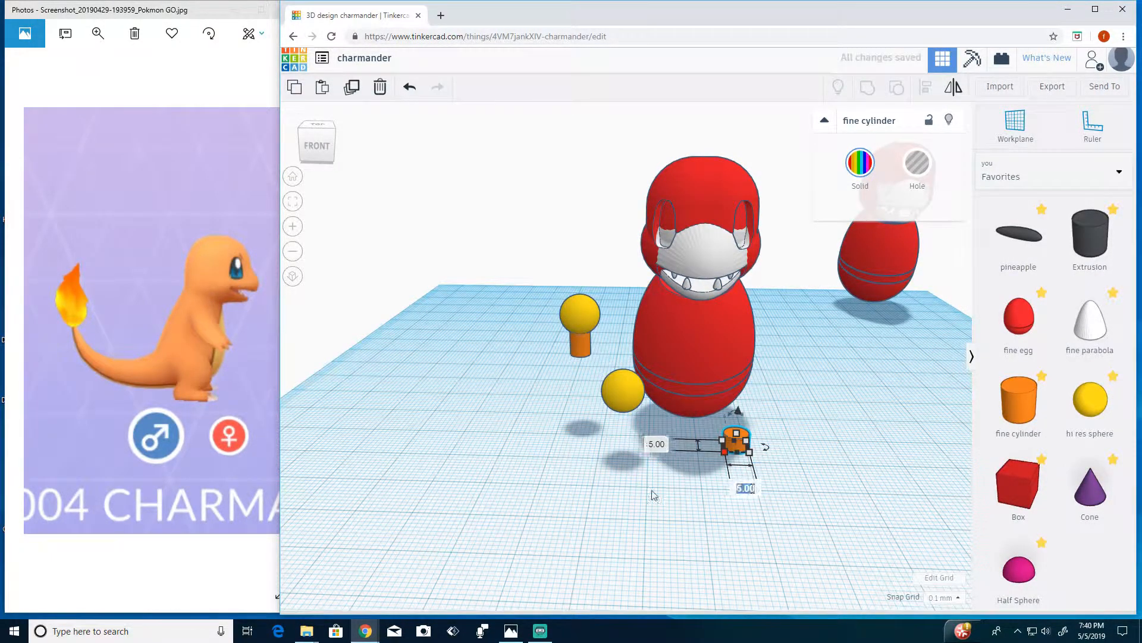
Move the small cylinder below the grouped piece, widen it to an 8 mm disc and stand it upright with a 90° rotation.
{"action": "left_click_drag", "start_coordinate": [731, 444], "coordinate": [595, 473]}
{"action": "left_click", "coordinate": [720, 478]}
{"action": "type", "text": "8"}
{"action": "key", "text": "Return"}
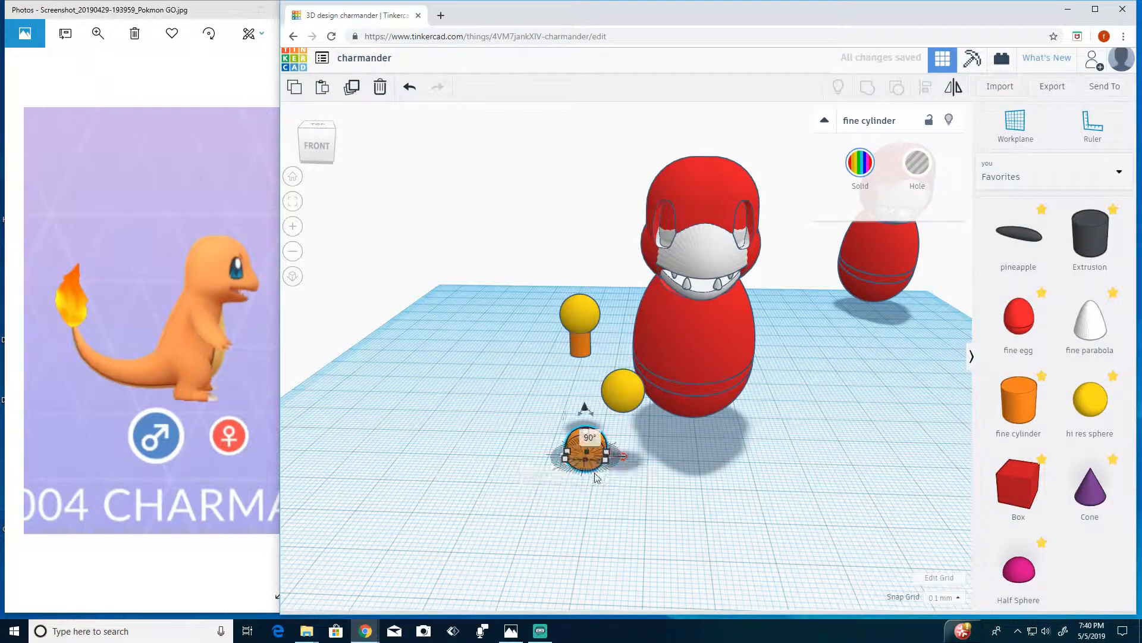
Raise the upright disc to the loose yellow sphere's height and align the two shapes with each other.
{"action": "left_click_drag", "start_coordinate": [585, 407], "coordinate": [584, 347]}
{"action": "left_click", "coordinate": [553, 447]}
{"action": "left_click_drag", "start_coordinate": [584, 398], "coordinate": [604, 404]}
{"action": "left_click", "coordinate": [925, 89]}
{"action": "left_click", "coordinate": [544, 409]}
{"action": "left_click", "coordinate": [546, 404]}
{"action": "left_click", "coordinate": [926, 89]}
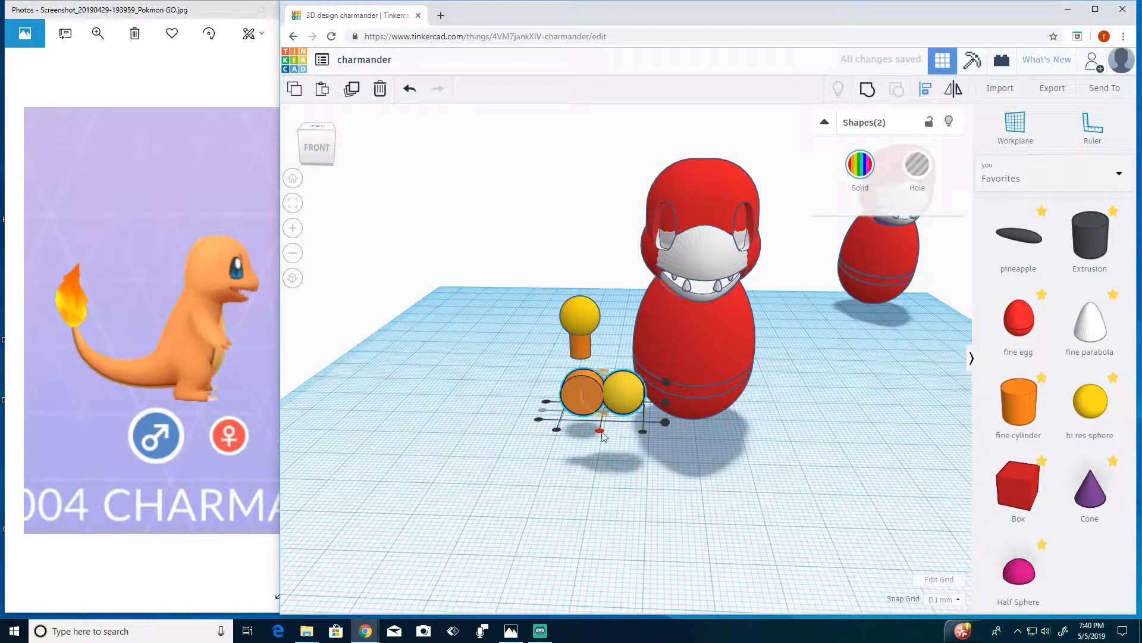
{"action": "left_click", "coordinate": [667, 398]}
Try rotating the upright disc about its vertical axis.
{"action": "left_click", "coordinate": [576, 397]}
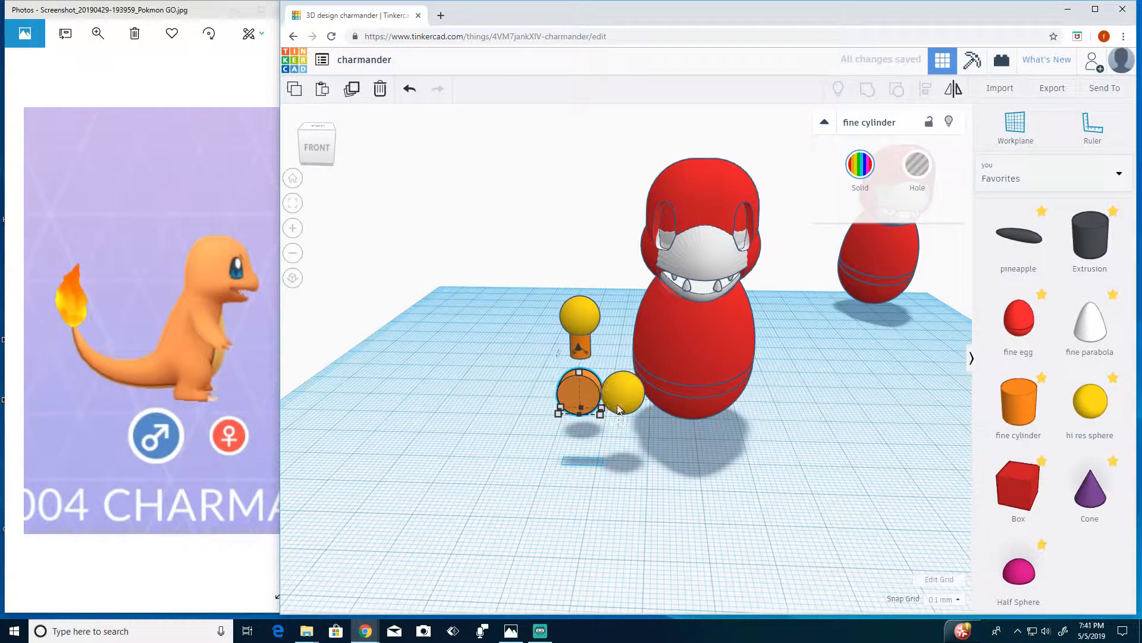
{"action": "right_click_drag", "start_coordinate": [548, 494], "coordinate": [559, 529]}
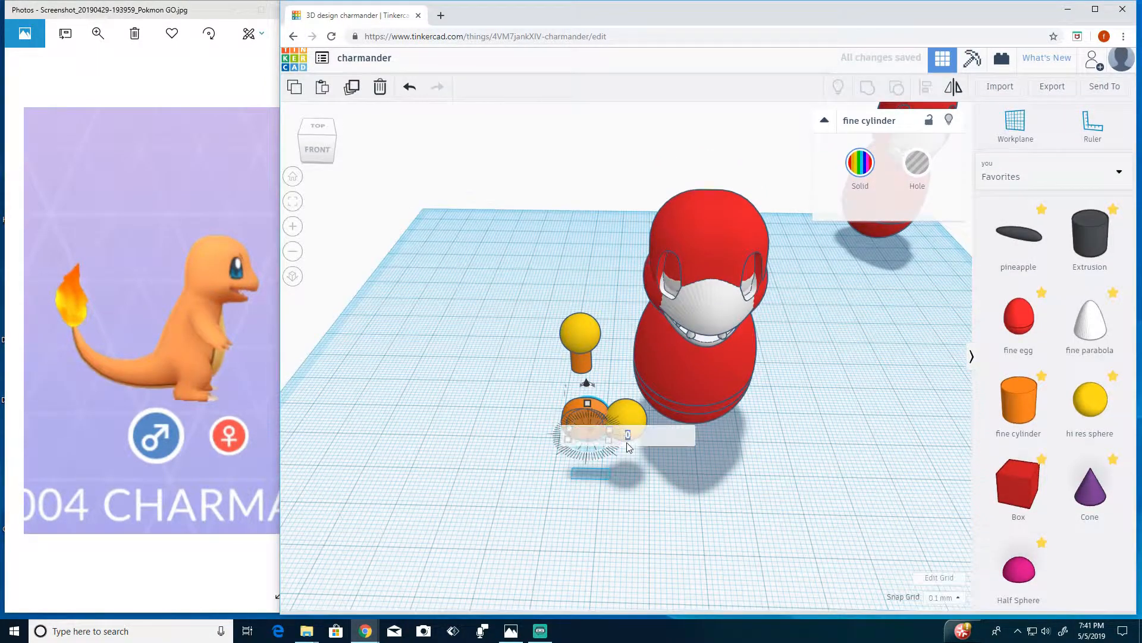
{"action": "scroll", "coordinate": [626, 446], "scroll_direction": "up", "scroll_amount": 3}
{"action": "left_click_drag", "start_coordinate": [624, 495], "coordinate": [652, 365]}
{"action": "scroll", "coordinate": [565, 541], "scroll_direction": "down", "scroll_amount": 2}
{"action": "left_click", "coordinate": [566, 468]}
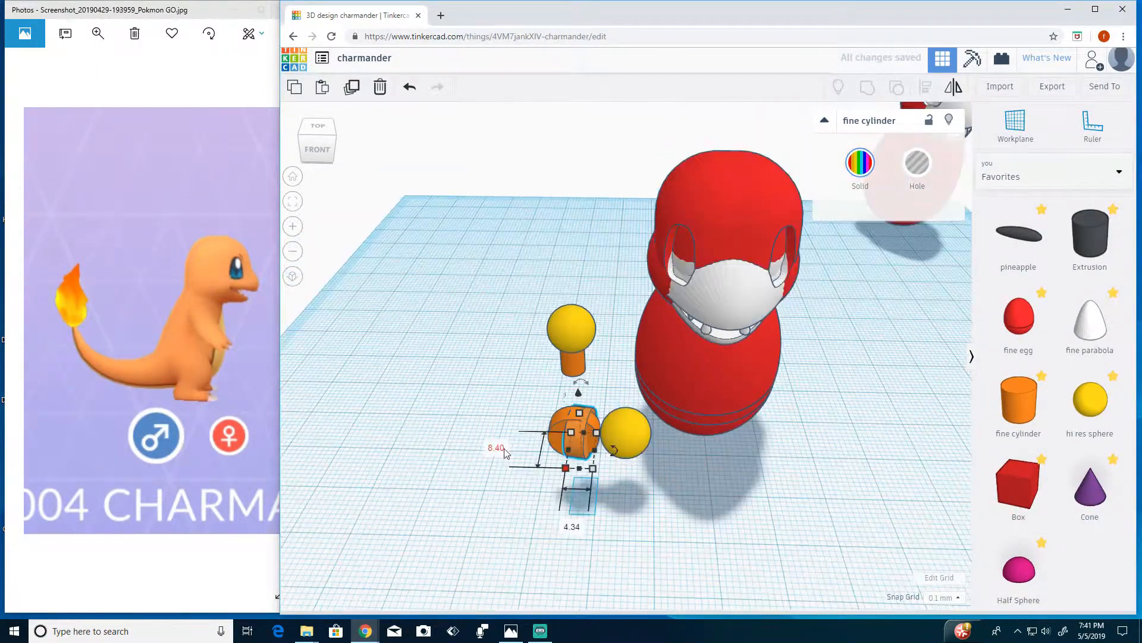
{"action": "key", "text": "ctrl+z"}
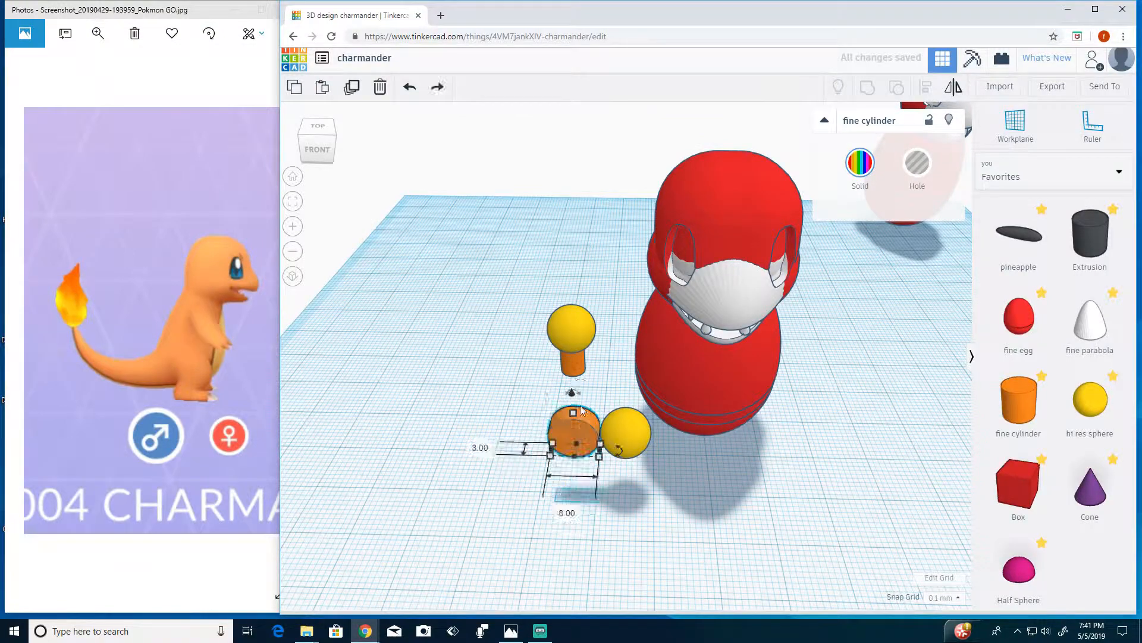
{"action": "left_click", "coordinate": [437, 88]}
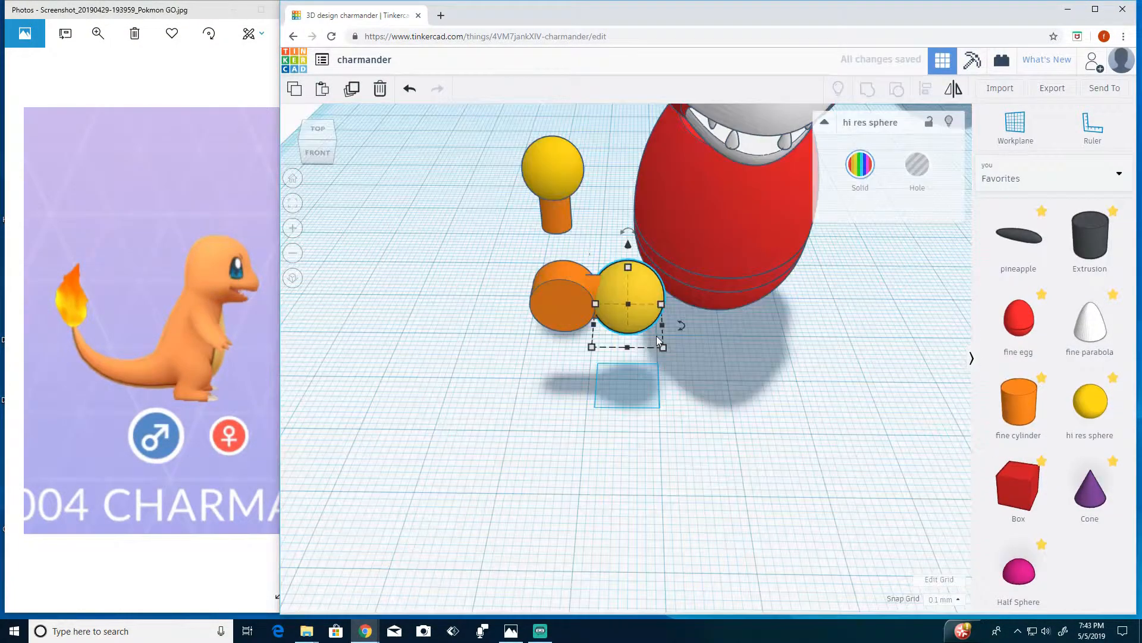
Add another fine cylinder in front of the body and set its diameter to 8.75 mm.
{"action": "left_click", "coordinate": [656, 335]}
{"action": "left_click_drag", "start_coordinate": [1038, 418], "coordinate": [799, 488]}
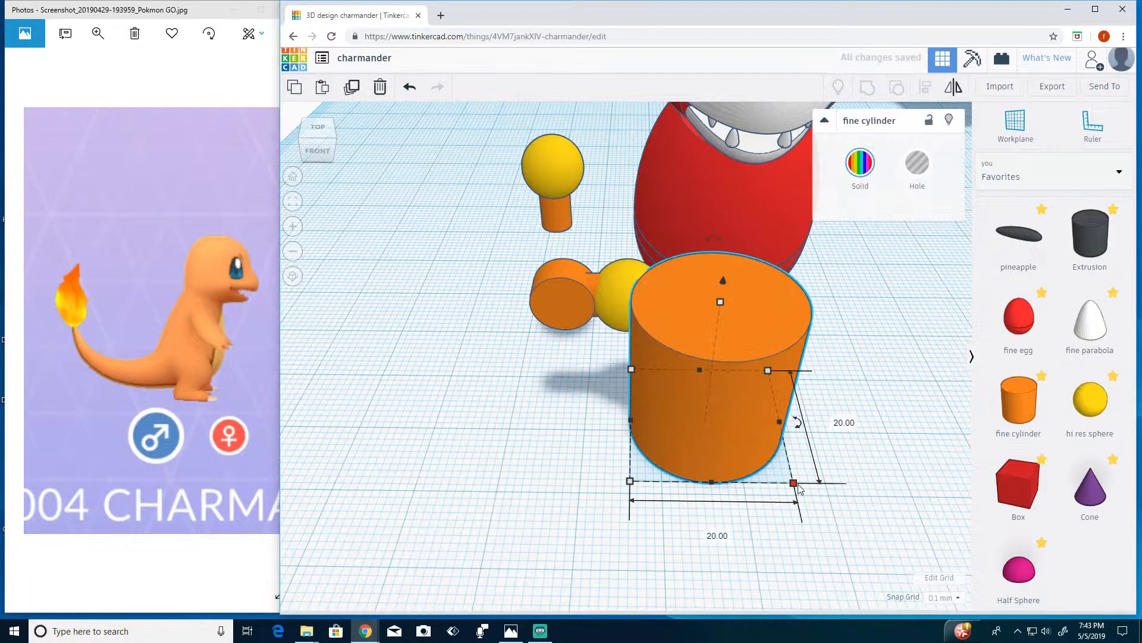
{"action": "left_click", "coordinate": [850, 433]}
{"action": "type", "text": "8.5"}
{"action": "left_click", "coordinate": [718, 535]}
{"action": "type", "text": "8.5"}
{"action": "key", "text": "Return"}
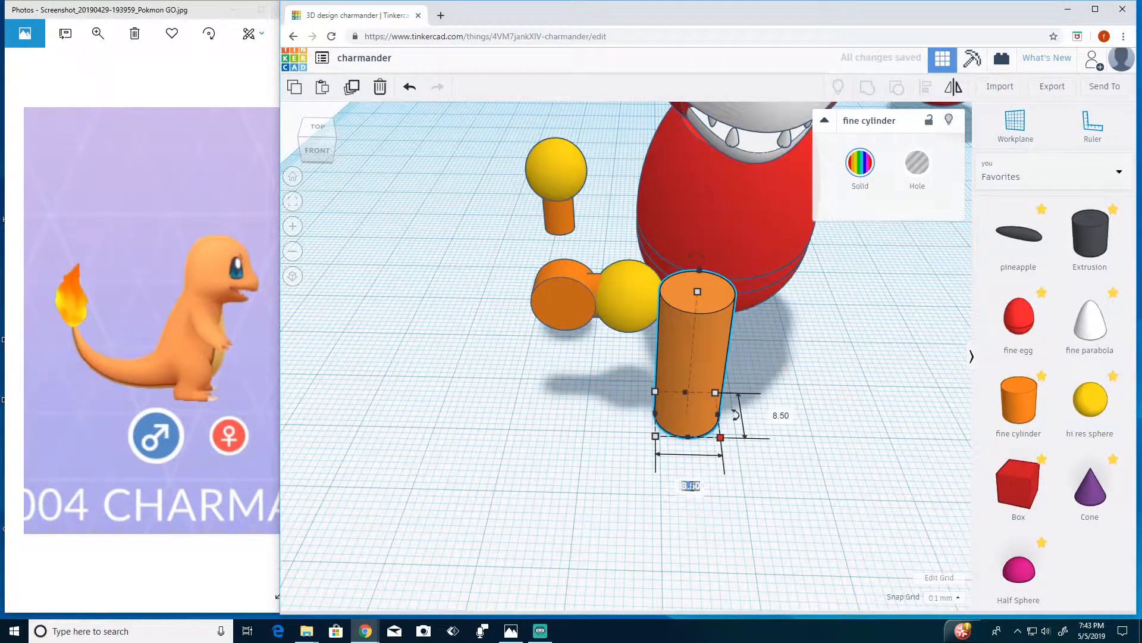
{"action": "left_click", "coordinate": [791, 416]}
{"action": "type", "text": "8.7"}
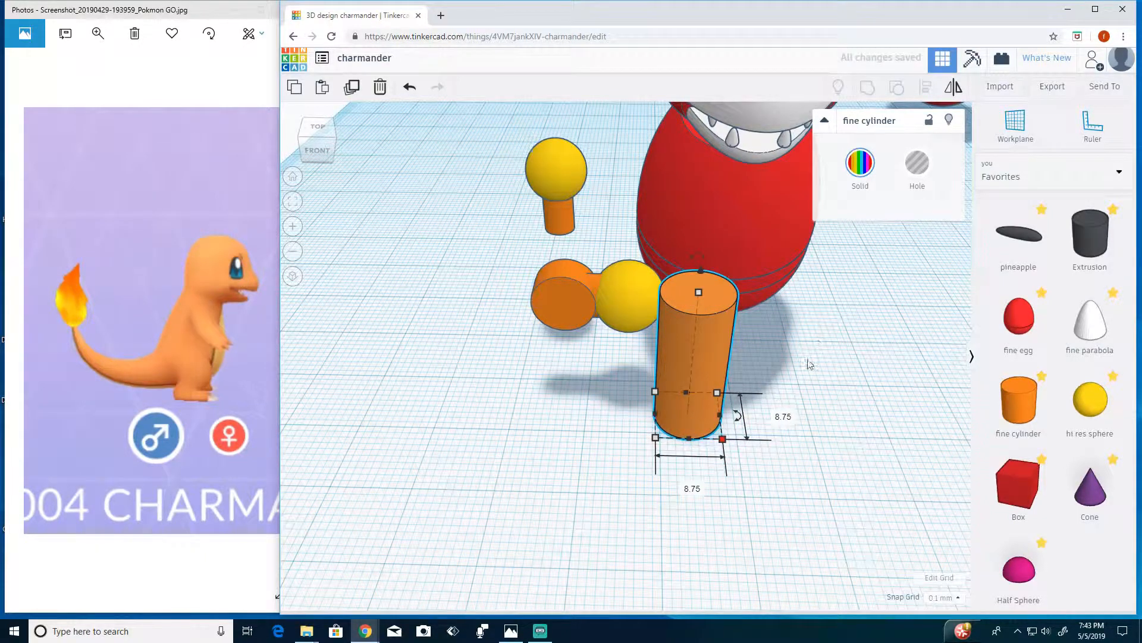
Rotate the 8.75 mm cylinder 90° so it lies sideways and shorten its length to 10 mm.
{"action": "left_click_drag", "start_coordinate": [738, 415], "coordinate": [786, 390]}
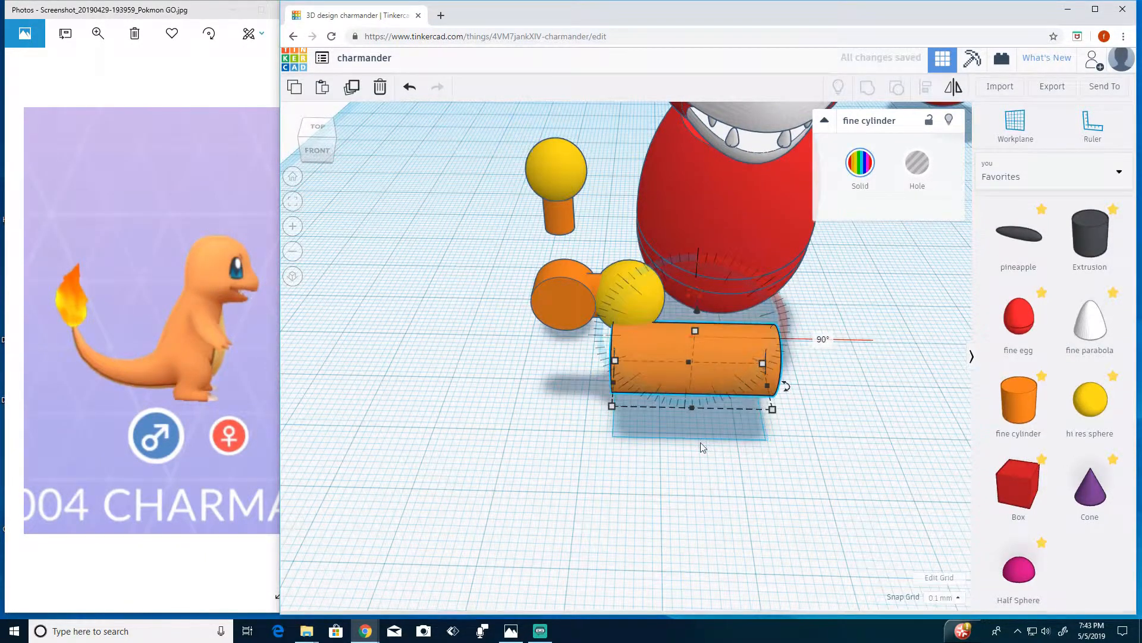
{"action": "left_click", "coordinate": [624, 300]}
{"action": "left_click", "coordinate": [754, 393]}
{"action": "left_click", "coordinate": [772, 409]}
{"action": "left_click", "coordinate": [692, 459]}
{"action": "type", "text": "10"}
{"action": "key", "text": "Return"}
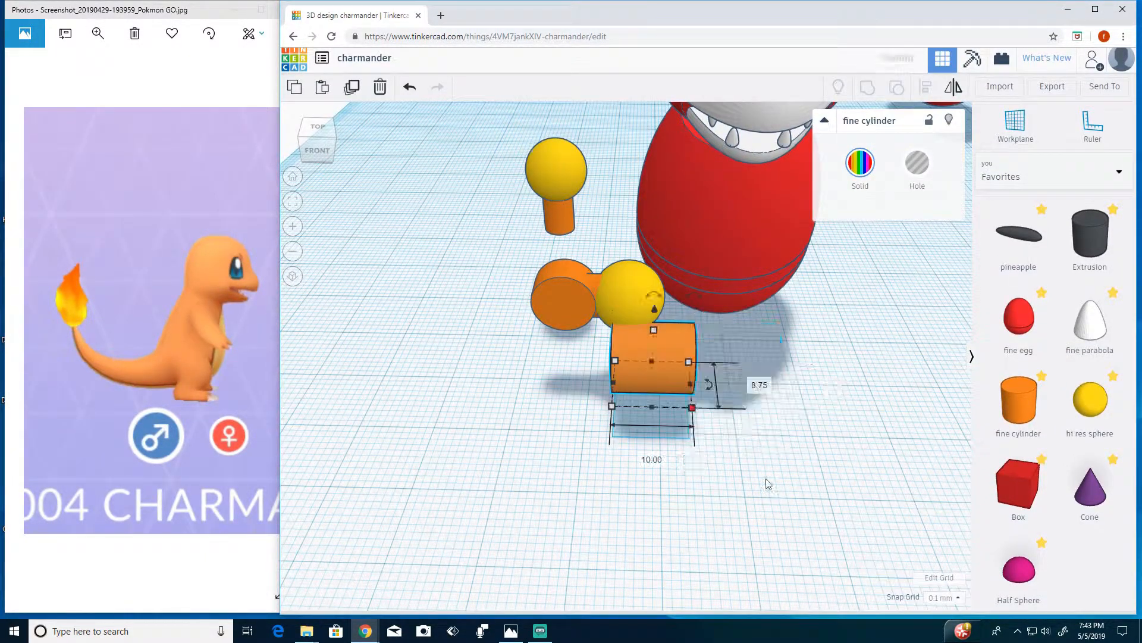
Try grouping the yellow sphere with the disc attached to it.
{"action": "right_click_drag", "start_coordinate": [748, 447], "coordinate": [577, 362]}
{"action": "left_click", "coordinate": [576, 364]}
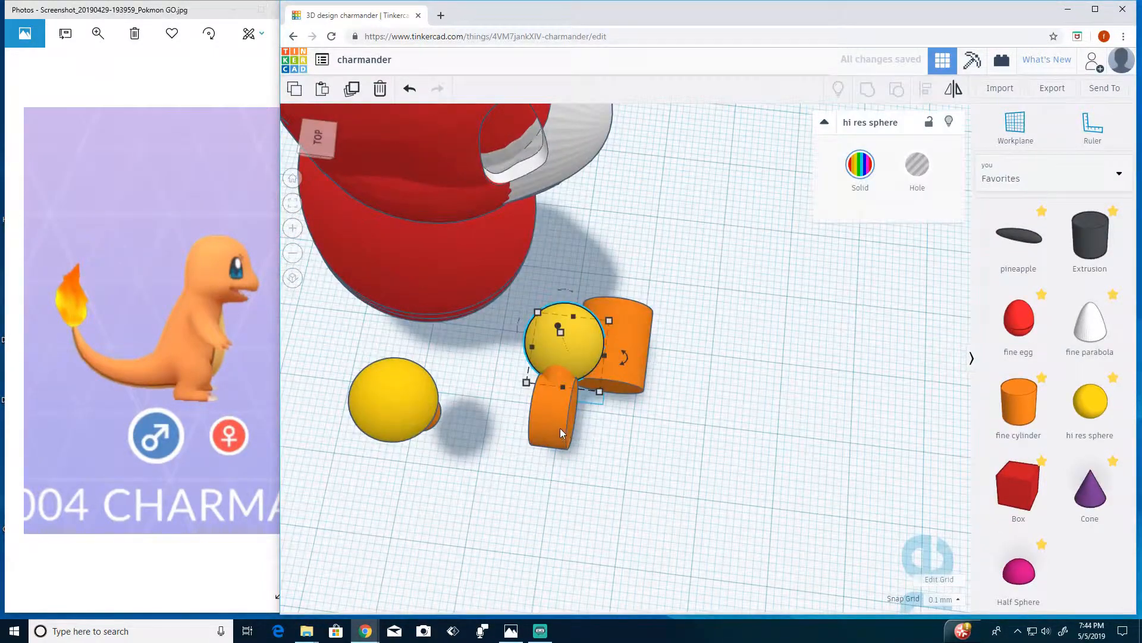
{"action": "key", "text": "ctrl+g"}
{"action": "right_click_drag", "start_coordinate": [472, 465], "coordinate": [454, 404]}
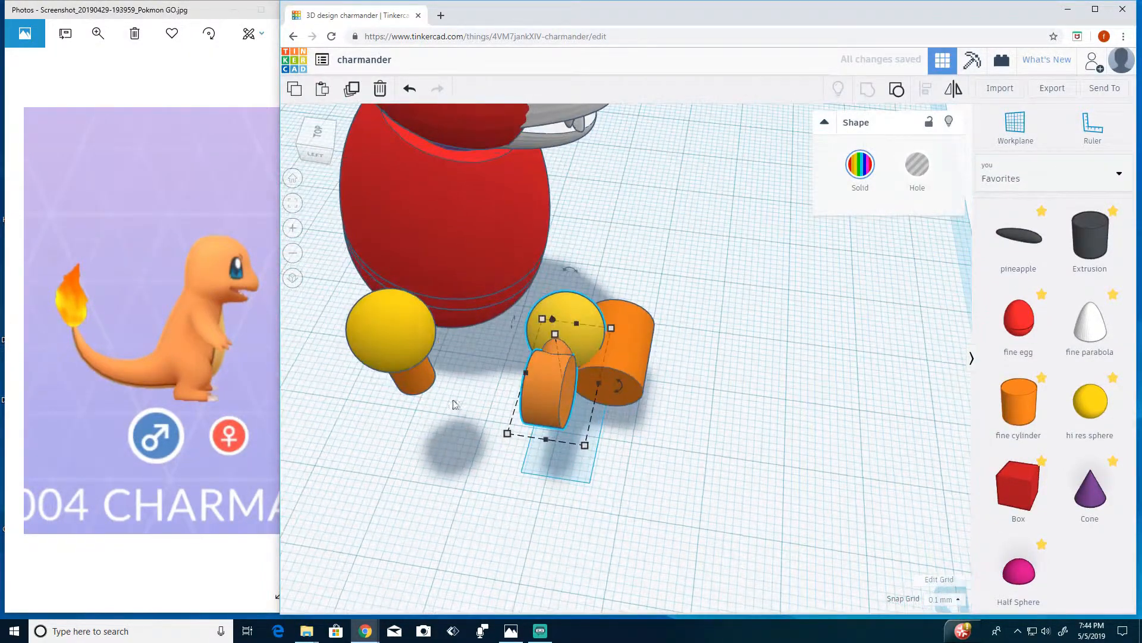
{"action": "right_click_drag", "start_coordinate": [574, 343], "coordinate": [504, 425]}
{"action": "left_click", "coordinate": [659, 477]}
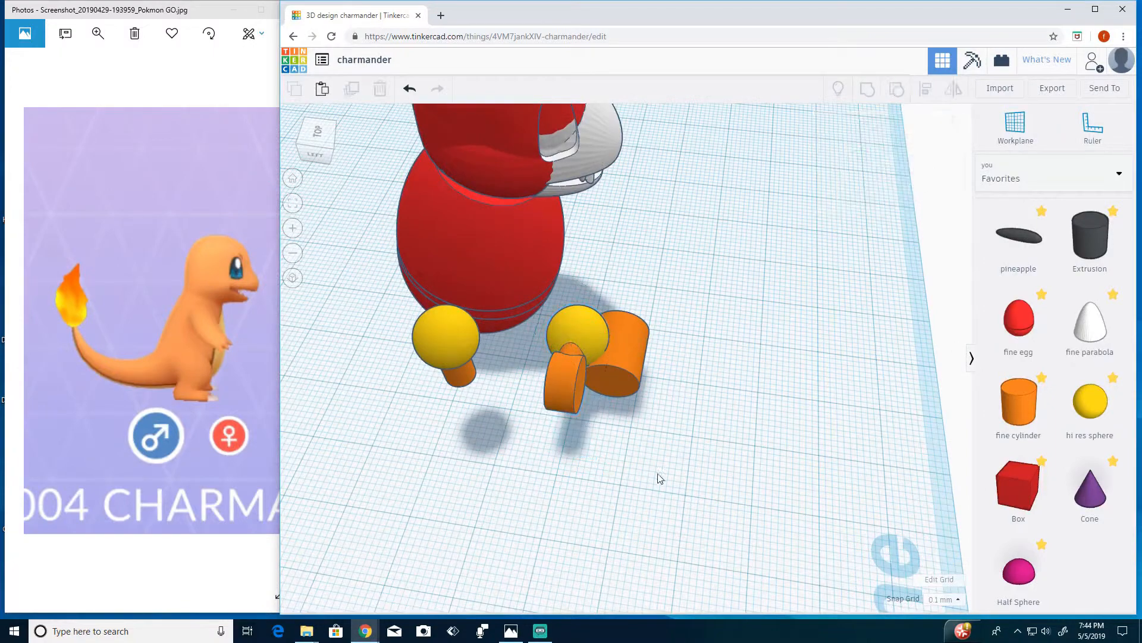
{"action": "left_click", "coordinate": [412, 93]}
Place a copy of the disc about 9 mm away and group the original disc with its yellow sphere.
{"action": "left_click", "coordinate": [568, 396]}
{"action": "left_click_drag", "start_coordinate": [567, 396], "coordinate": [505, 387], "text": "alt"}
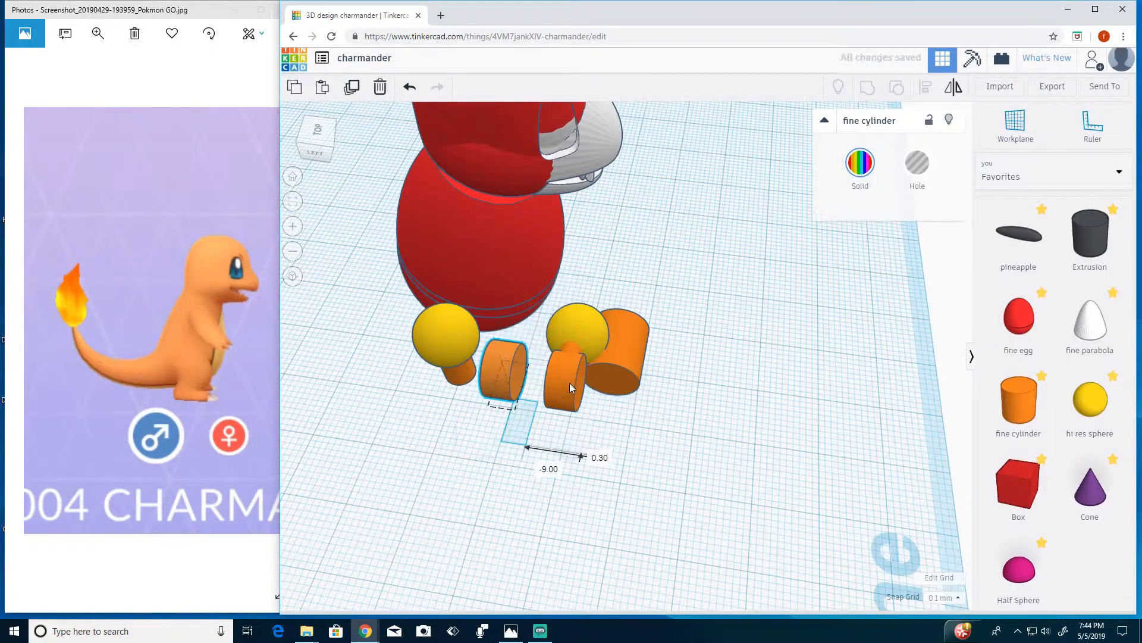
{"action": "left_click", "coordinate": [569, 383]}
{"action": "left_click", "coordinate": [598, 345], "text": "shift"}
{"action": "key", "text": "ctrl+g"}
Move the copied disc beside the upright sphere-and-cylinder piece and the sphere-and-disc group against the side of the body.
{"action": "right_click_drag", "start_coordinate": [729, 362], "coordinate": [513, 273]}
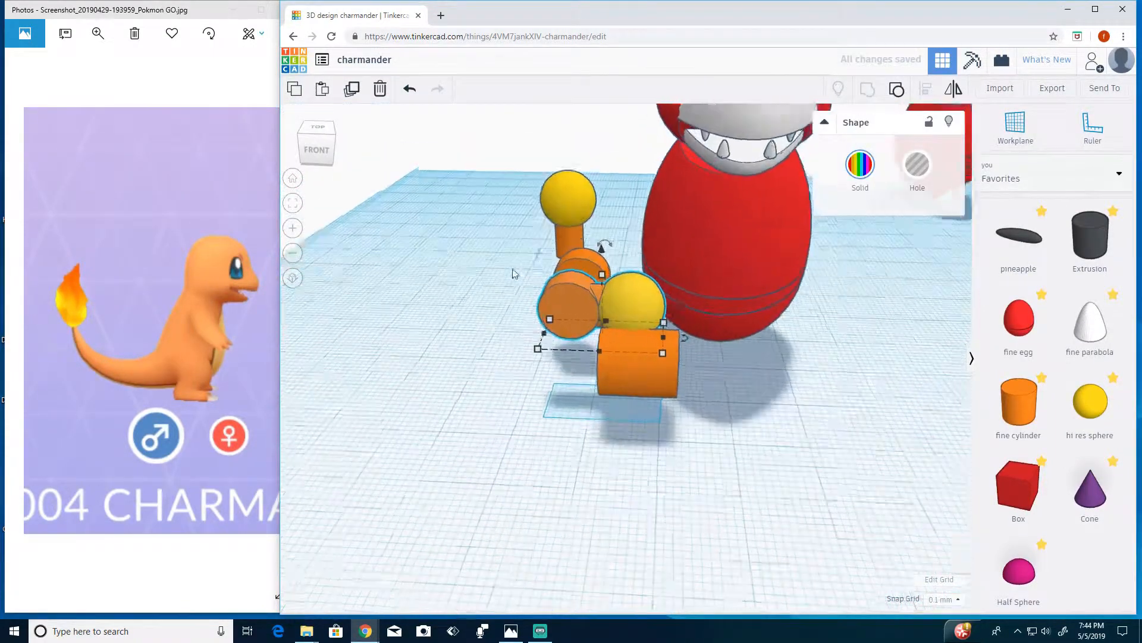
{"action": "middle_click_drag", "start_coordinate": [512, 273], "coordinate": [608, 362]}
{"action": "left_click_drag", "start_coordinate": [662, 305], "coordinate": [616, 305]}
{"action": "left_click_drag", "start_coordinate": [688, 359], "coordinate": [674, 316]}
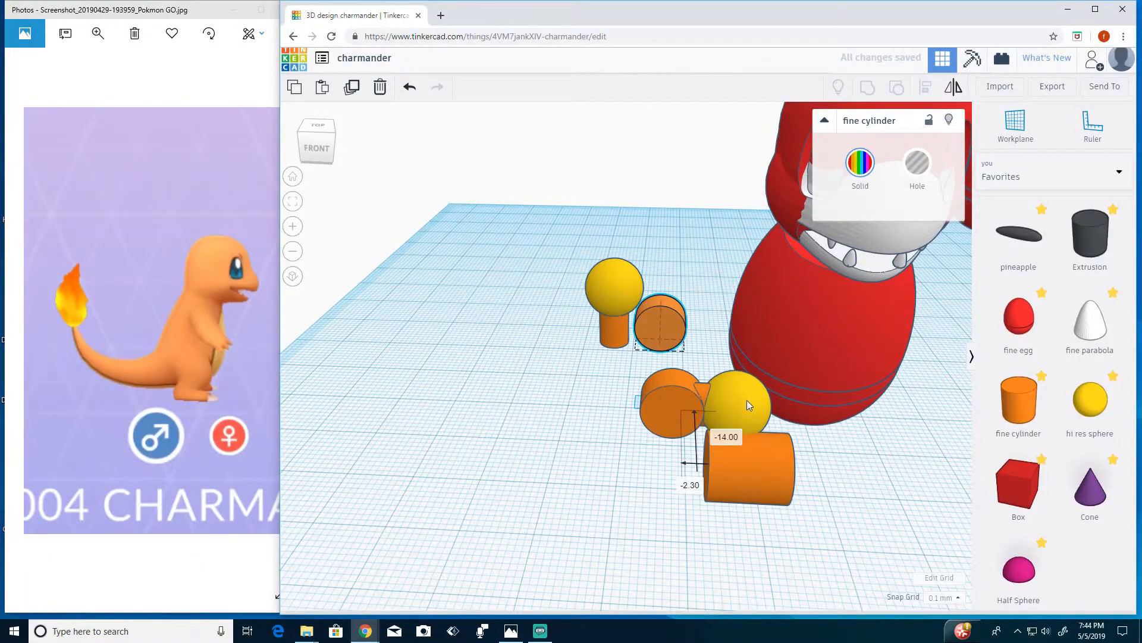
{"action": "left_click_drag", "start_coordinate": [743, 399], "coordinate": [691, 224]}
{"action": "left_click", "coordinate": [581, 454]}
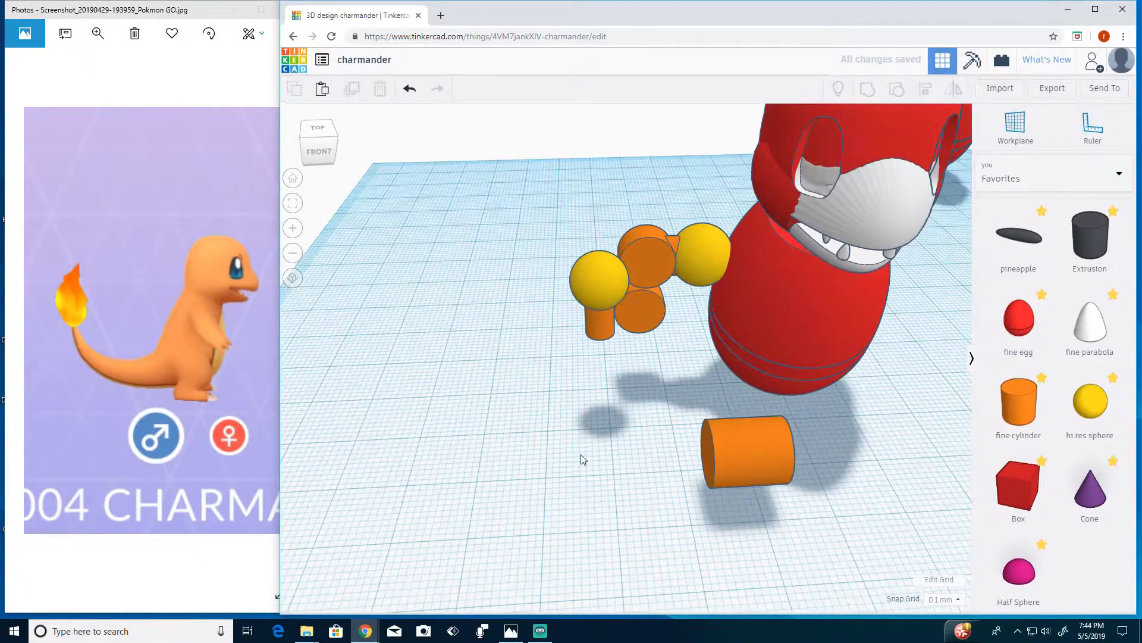
Adjust the sphere-and-disc group along the body's side and raise it by 1.4 mm.
{"action": "right_click_drag", "start_coordinate": [580, 454], "coordinate": [490, 295]}
{"action": "left_click_drag", "start_coordinate": [491, 295], "coordinate": [535, 294]}
{"action": "left_click_drag", "start_coordinate": [498, 253], "coordinate": [498, 242]}
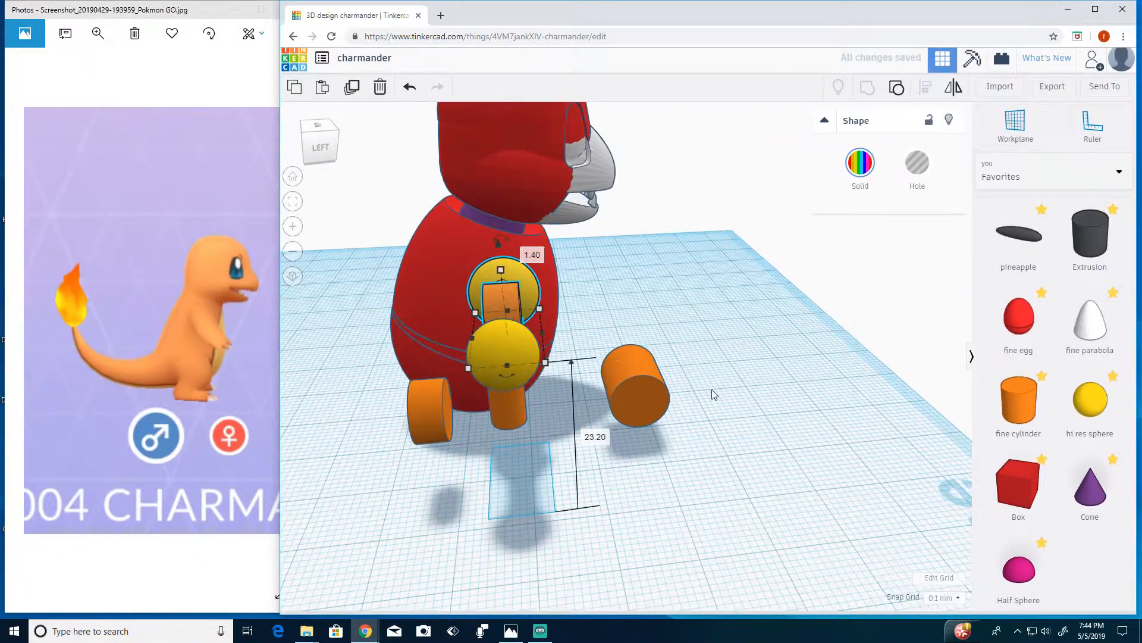
{"action": "left_click", "coordinate": [711, 389]}
Raise the 10 mm long horizontal cylinder to 20.6 mm above the workplane.
{"action": "right_click_drag", "start_coordinate": [513, 208], "coordinate": [505, 270]}
{"action": "left_click", "coordinate": [505, 270]}
{"action": "left_click", "coordinate": [648, 330]}
{"action": "right_click_drag", "start_coordinate": [711, 440], "coordinate": [732, 339]}
{"action": "left_click_drag", "start_coordinate": [668, 272], "coordinate": [669, 265]}
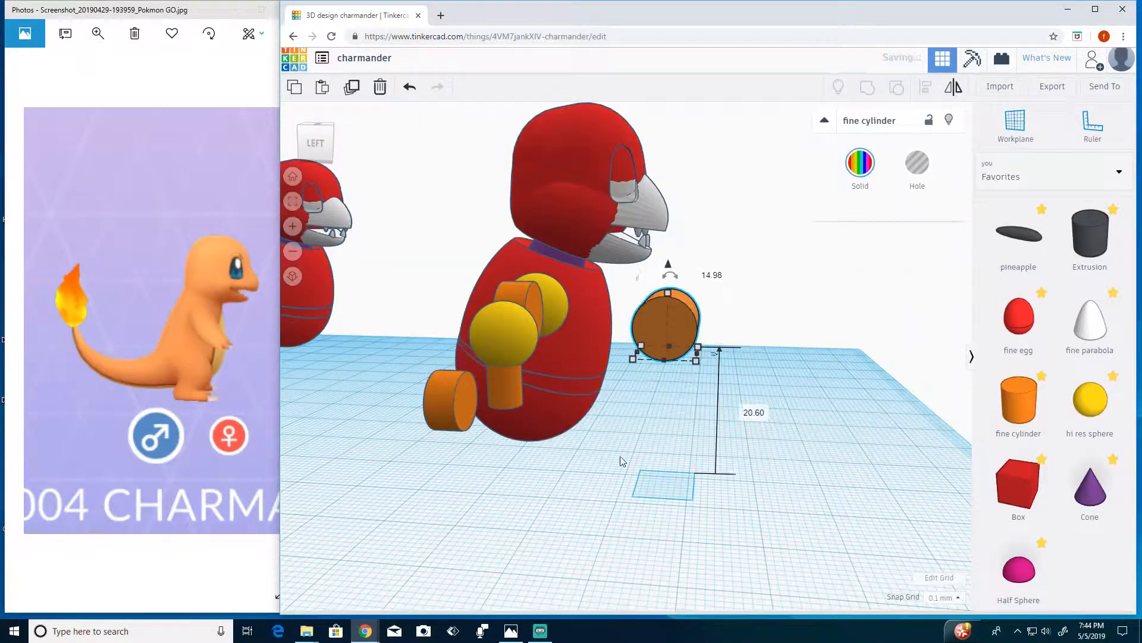
Turn the raised cylinder into a hole and position it at the shoulder, overlapping the body and the yellow sphere.
{"action": "right_click_drag", "start_coordinate": [622, 459], "coordinate": [589, 494]}
{"action": "left_click_drag", "start_coordinate": [632, 286], "coordinate": [576, 281]}
{"action": "key", "text": "h"}
{"action": "right_click_drag", "start_coordinate": [509, 240], "coordinate": [508, 263]}
{"action": "left_click_drag", "start_coordinate": [515, 266], "coordinate": [396, 263]}
{"action": "left_click", "coordinate": [559, 279]}
{"action": "key", "text": "shift+Left"}
{"action": "key", "text": "shift+Left"}
Change the shoulder cylinder back to a solid and nudge it deeper into the body's side.
{"action": "right_click_drag", "start_coordinate": [738, 393], "coordinate": [587, 300]}
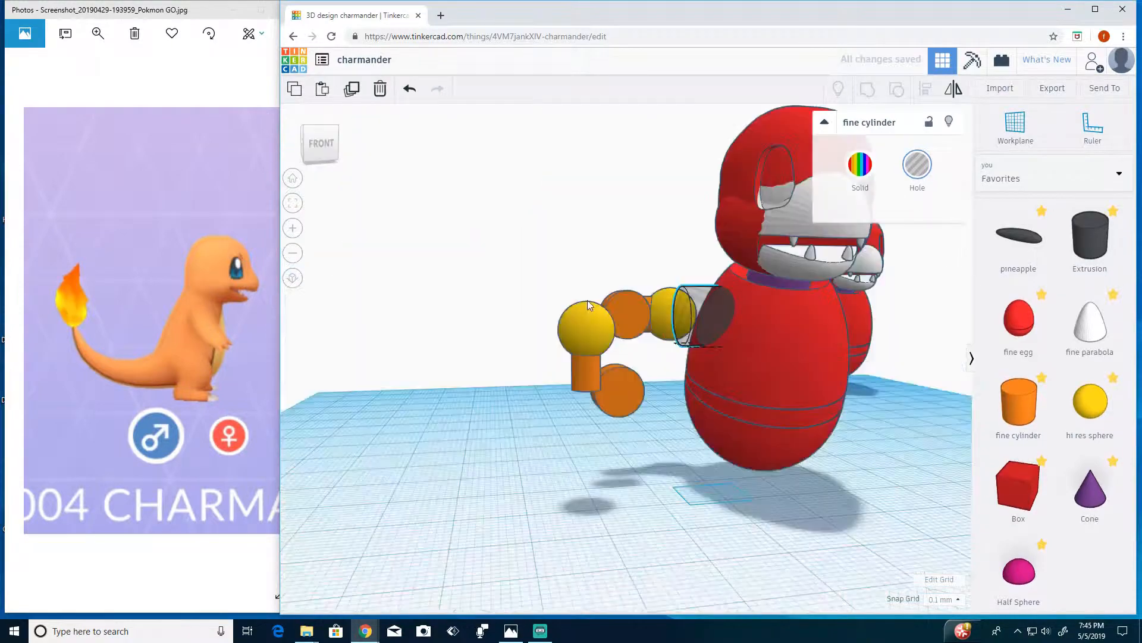
{"action": "scroll", "coordinate": [588, 300], "scroll_direction": "down", "scroll_amount": 1}
{"action": "right_click_drag", "start_coordinate": [798, 459], "coordinate": [650, 512]}
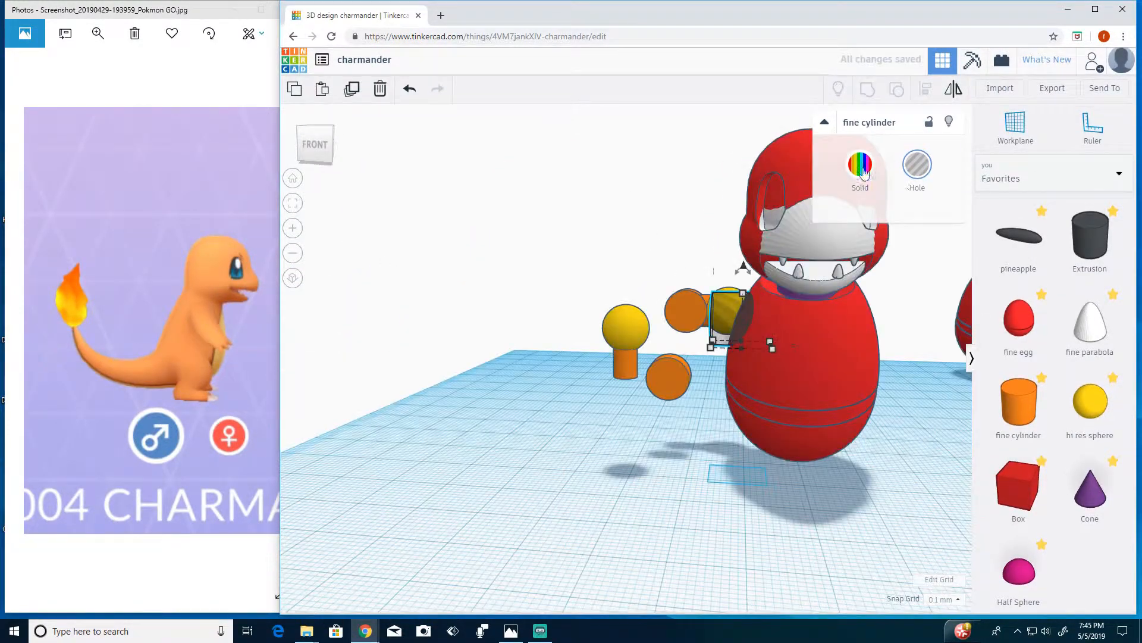
{"action": "left_click", "coordinate": [860, 167]}
{"action": "key", "text": "shift+Right"}
{"action": "key", "text": "shift+Right"}
{"action": "key", "text": "shift+Right"}
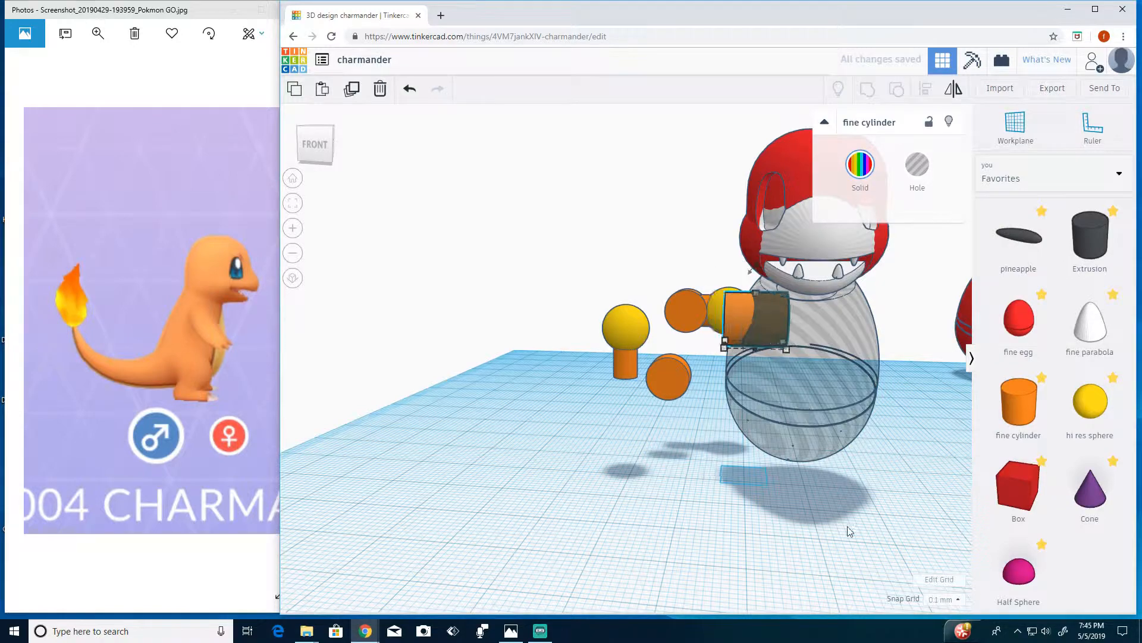
Nudge the shoulder cylinder deeper into the body's side and inspect its overlap from several angles.
{"action": "right_click_drag", "start_coordinate": [849, 531], "coordinate": [831, 502]}
{"action": "key", "text": "shift+Right"}
{"action": "key", "text": "shift+Right"}
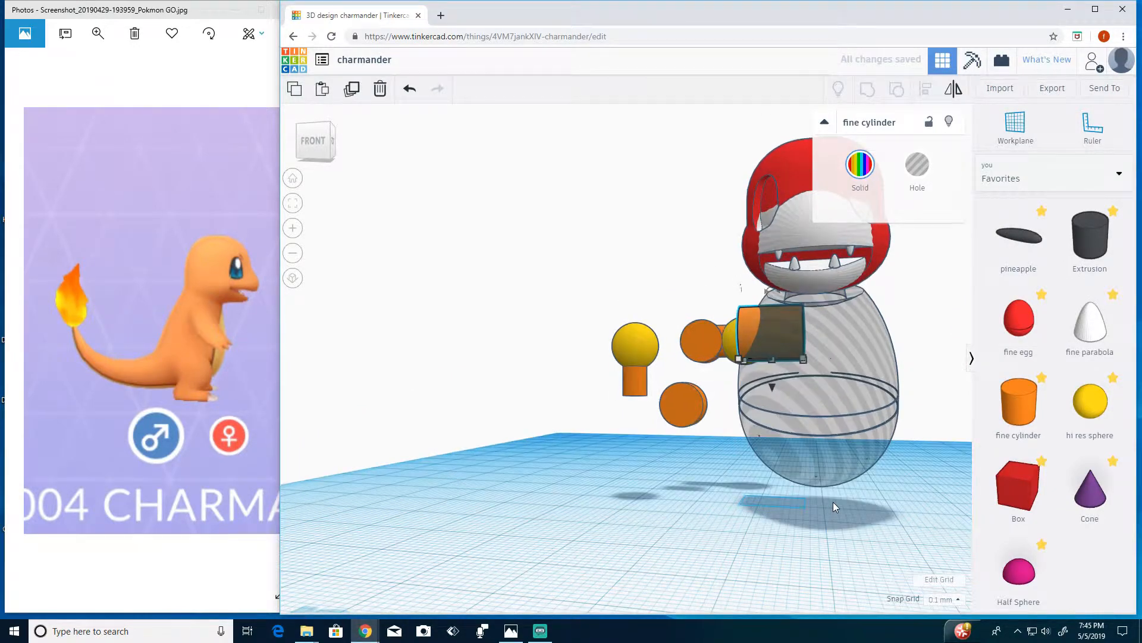
{"action": "right_click_drag", "start_coordinate": [727, 495], "coordinate": [744, 524]}
{"action": "left_click", "coordinate": [747, 494]}
{"action": "right_click_drag", "start_coordinate": [748, 331], "coordinate": [718, 399]}
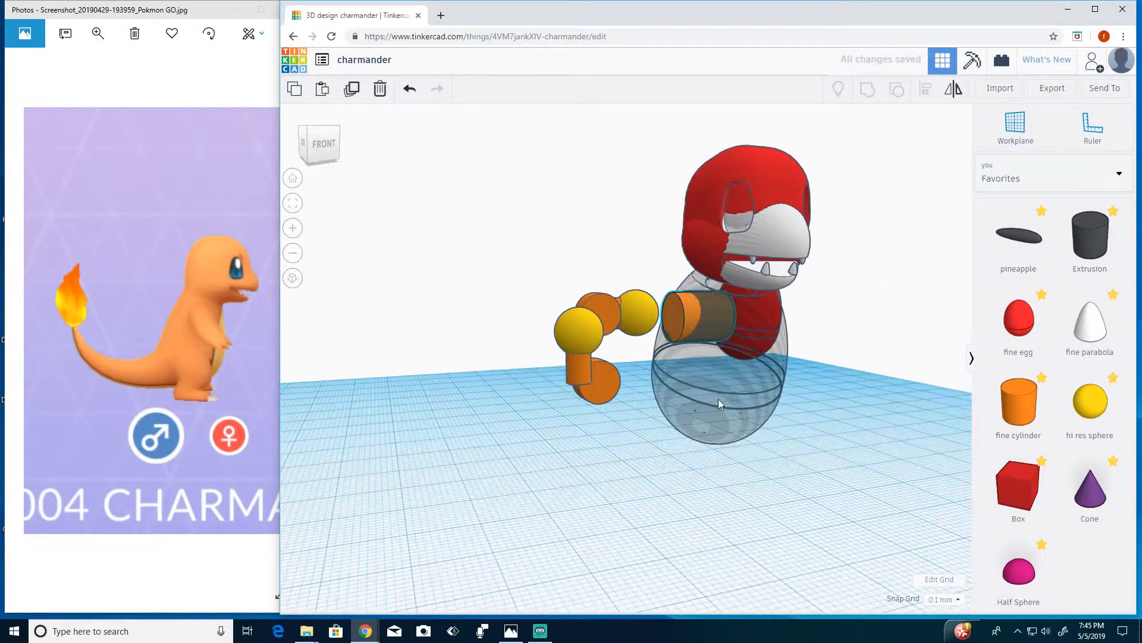
Place matching cylinder holes at both shoulders of the solid red body.
{"action": "left_click", "coordinate": [696, 318]}
{"action": "left_click", "coordinate": [814, 489]}
{"action": "right_click_drag", "start_coordinate": [813, 489], "coordinate": [710, 337]}
{"action": "left_click", "coordinate": [710, 338]}
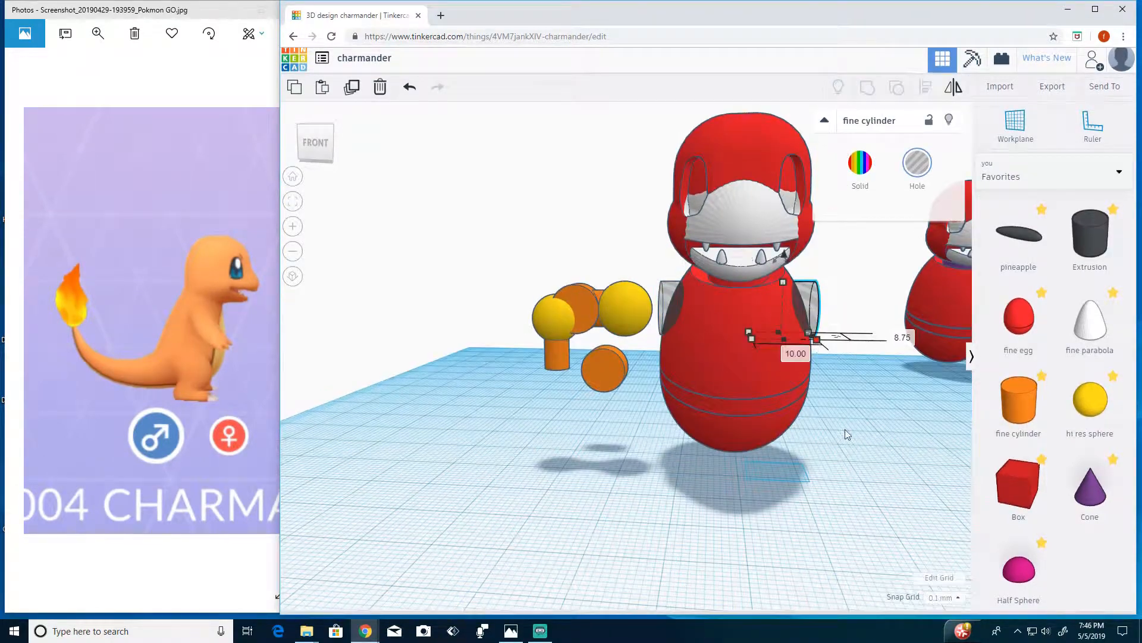
Group both shoulder cylinder holes with the body to cut the arm recesses.
{"action": "left_click", "coordinate": [672, 307]}
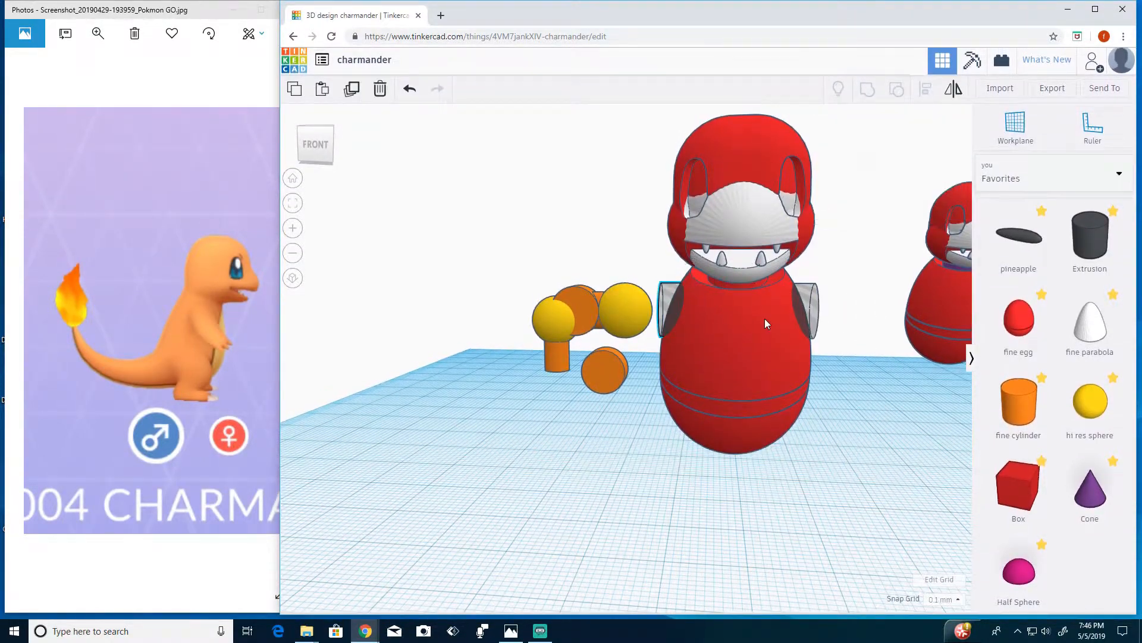
{"action": "left_click", "coordinate": [772, 419], "text": "shift"}
{"action": "left_click", "coordinate": [806, 306], "text": "shift"}
{"action": "left_click", "coordinate": [867, 87]}
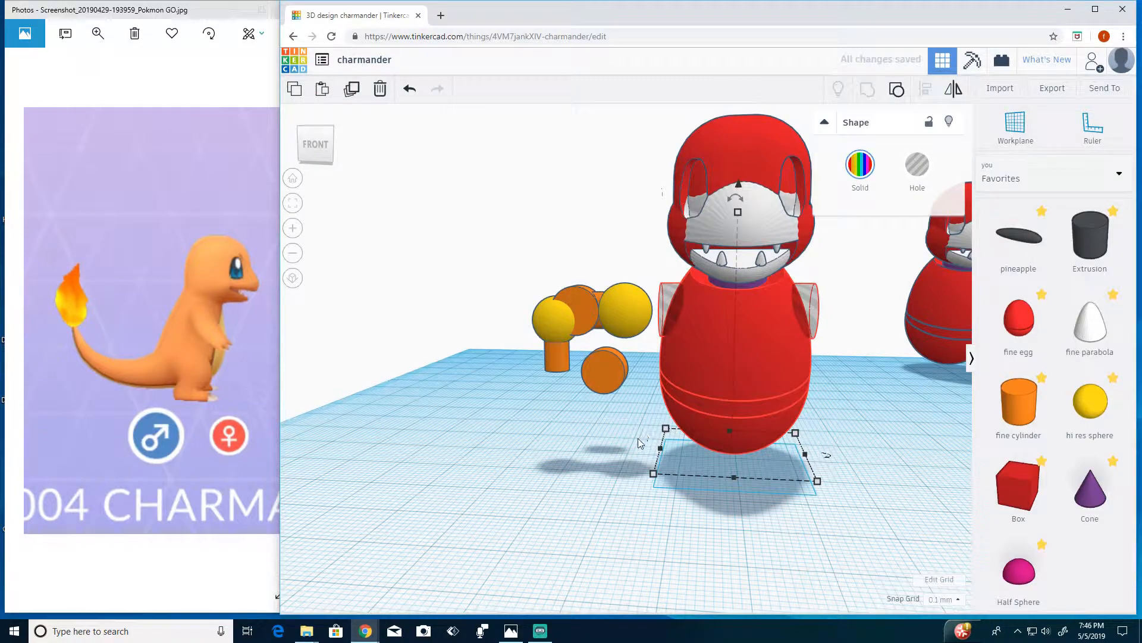
Turn the body into a hole and move the sphere-and-disc group deeper into the shoulder recess at 23.4 mm height.
{"action": "right_click_drag", "start_coordinate": [600, 486], "coordinate": [744, 437]}
{"action": "left_click", "coordinate": [914, 167]}
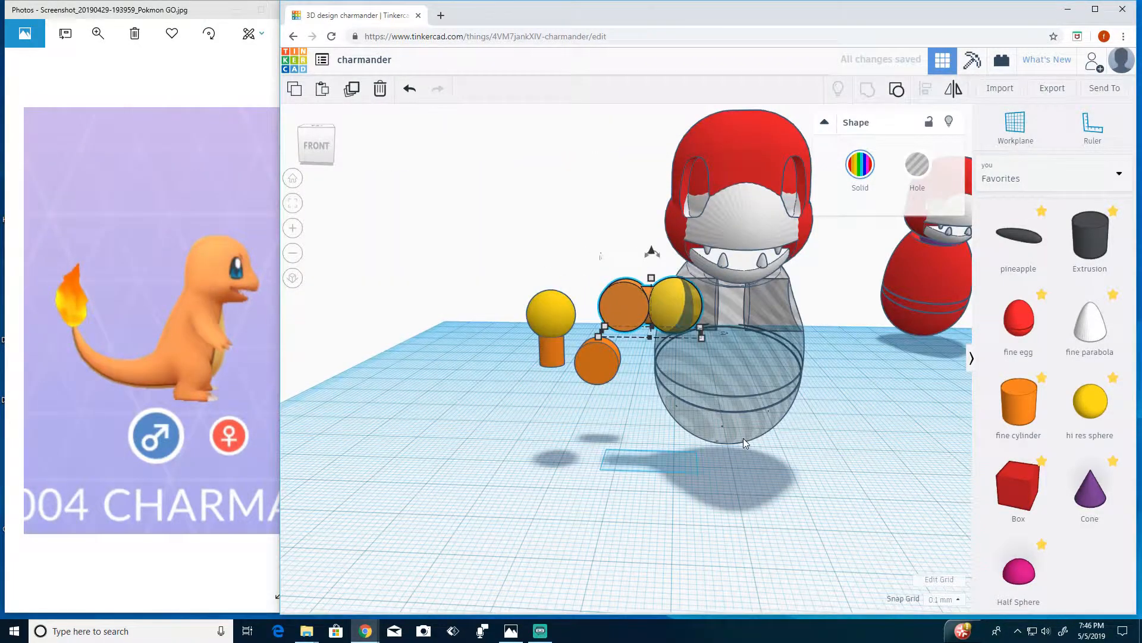
{"action": "key", "text": "shift+Right"}
{"action": "key", "text": "shift+Right"}
{"action": "key", "text": "shift+Right"}
{"action": "right_click_drag", "start_coordinate": [744, 550], "coordinate": [727, 508]}
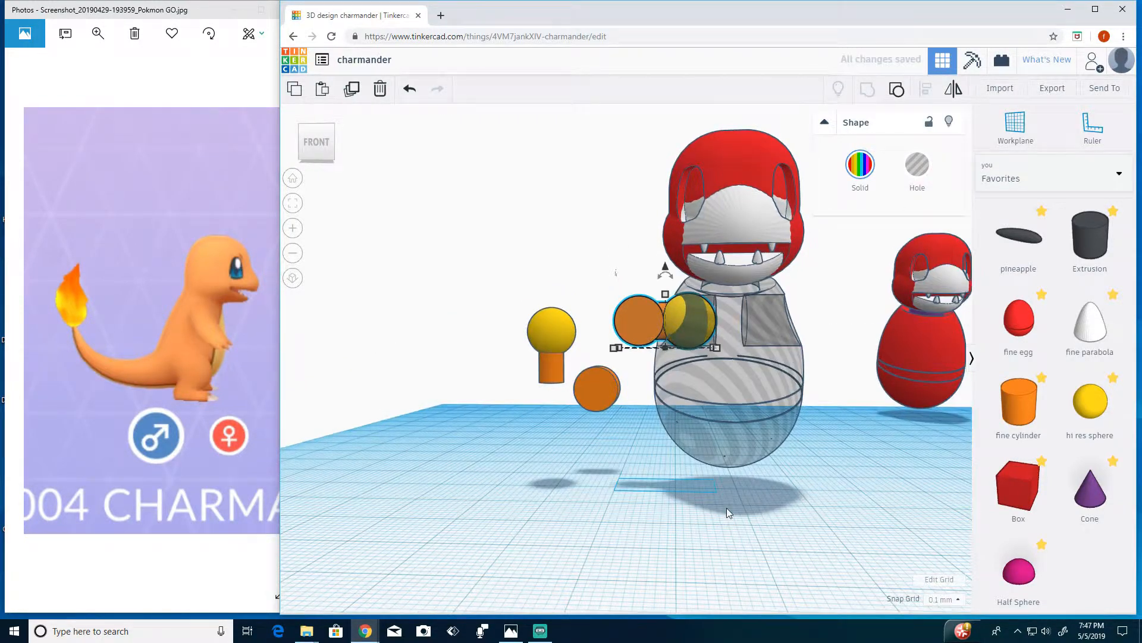
{"action": "left_click_drag", "start_coordinate": [666, 268], "coordinate": [662, 267]}
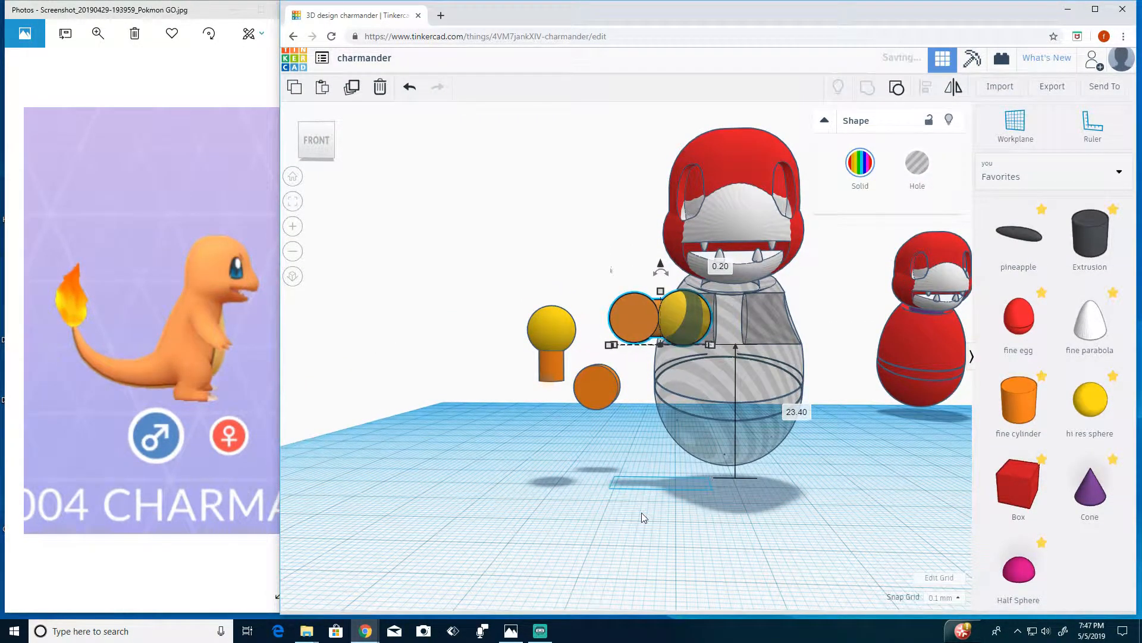
Make the body solid again and lower the sphere-and-disc group to 22.7 mm above the workplane.
{"action": "right_click_drag", "start_coordinate": [641, 512], "coordinate": [785, 514]}
{"action": "left_click", "coordinate": [736, 396]}
{"action": "left_click", "coordinate": [860, 164]}
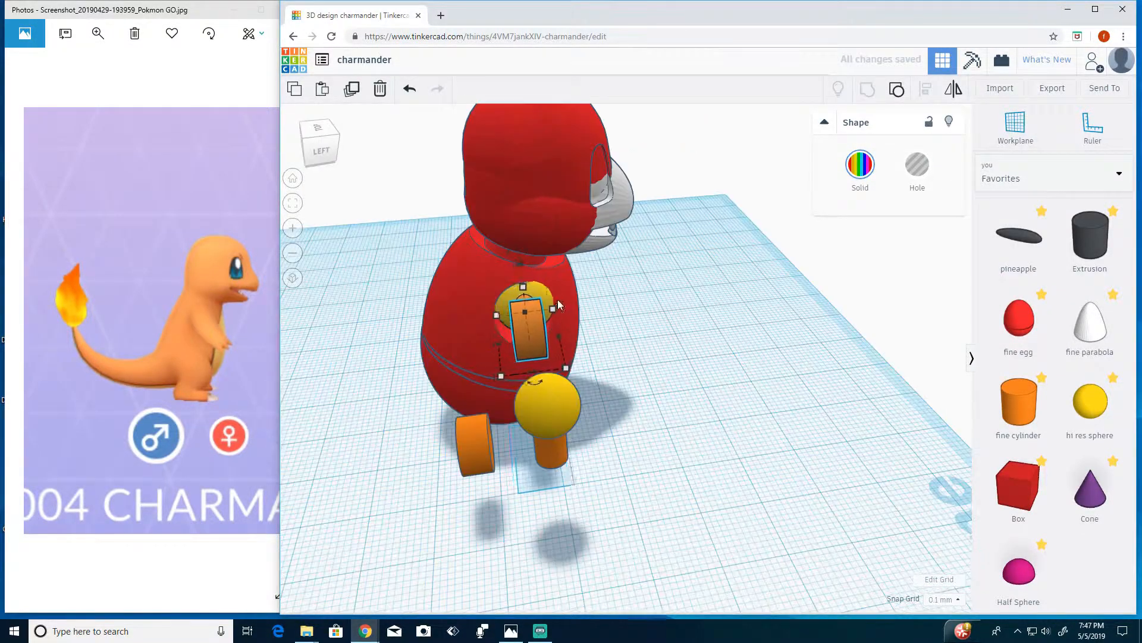
{"action": "left_click_drag", "start_coordinate": [513, 263], "coordinate": [513, 267]}
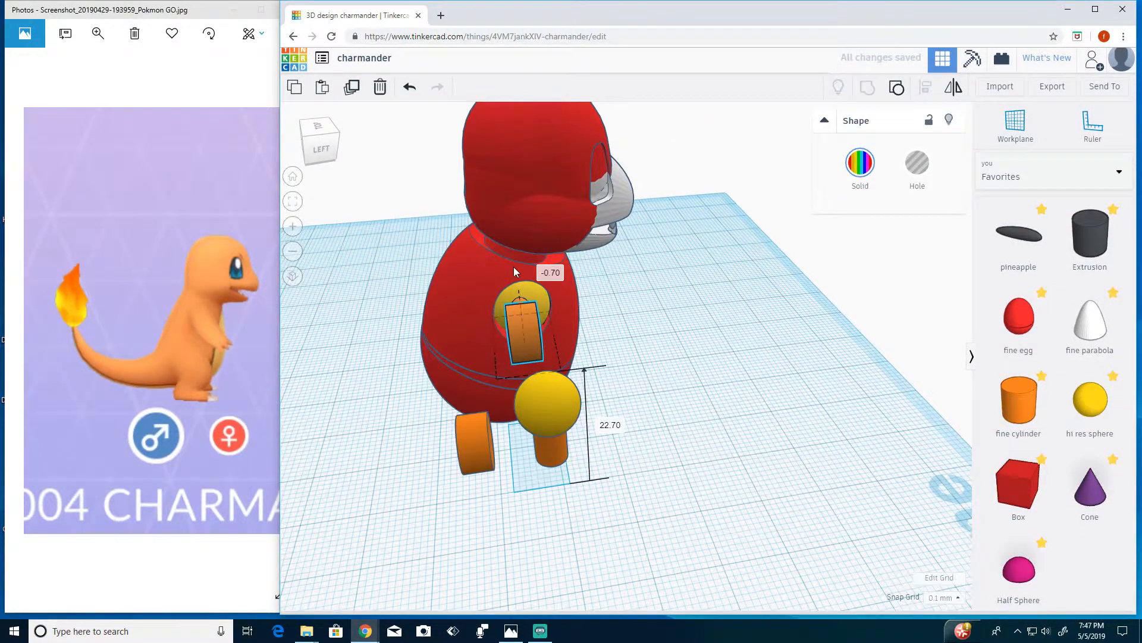
Turn the body into a hole to check the sphere's fit at the shoulder, and return it to solid.
{"action": "left_click", "coordinate": [574, 311]}
{"action": "key", "text": "h"}
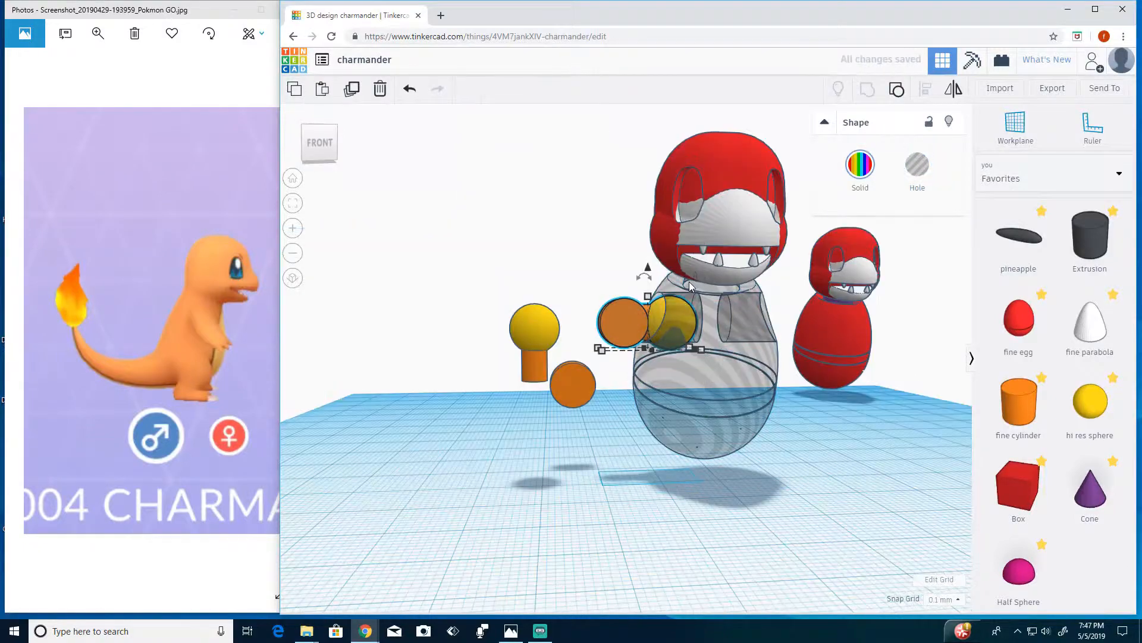
{"action": "right_click_drag", "start_coordinate": [467, 490], "coordinate": [666, 480]}
{"action": "right_click_drag", "start_coordinate": [668, 272], "coordinate": [684, 464]}
{"action": "left_click", "coordinate": [713, 516]}
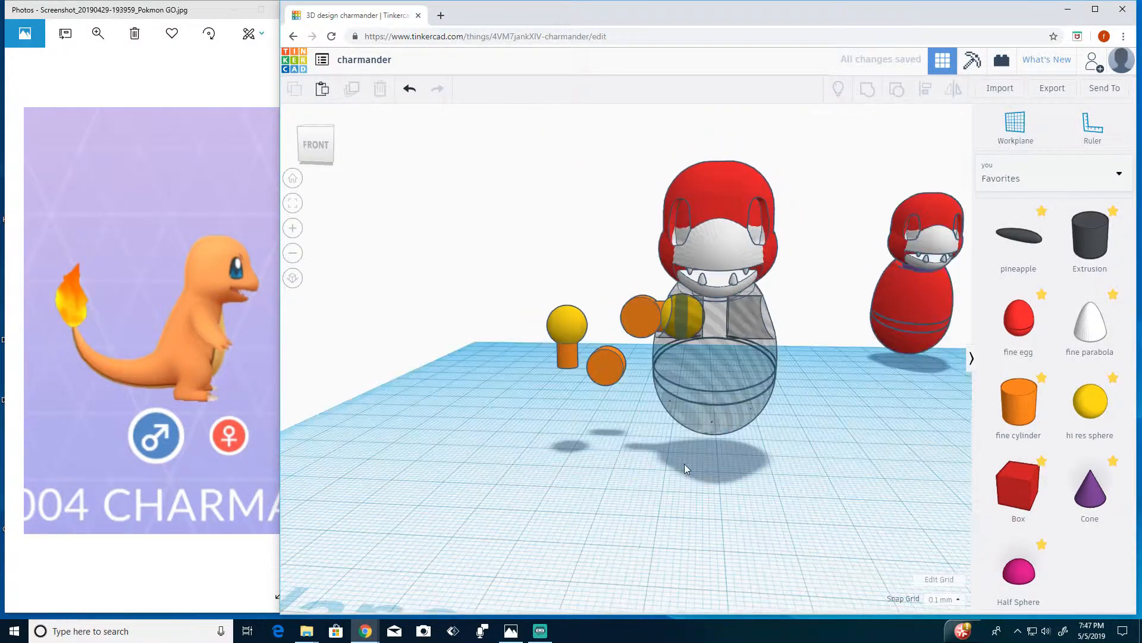
{"action": "left_click", "coordinate": [721, 396]}
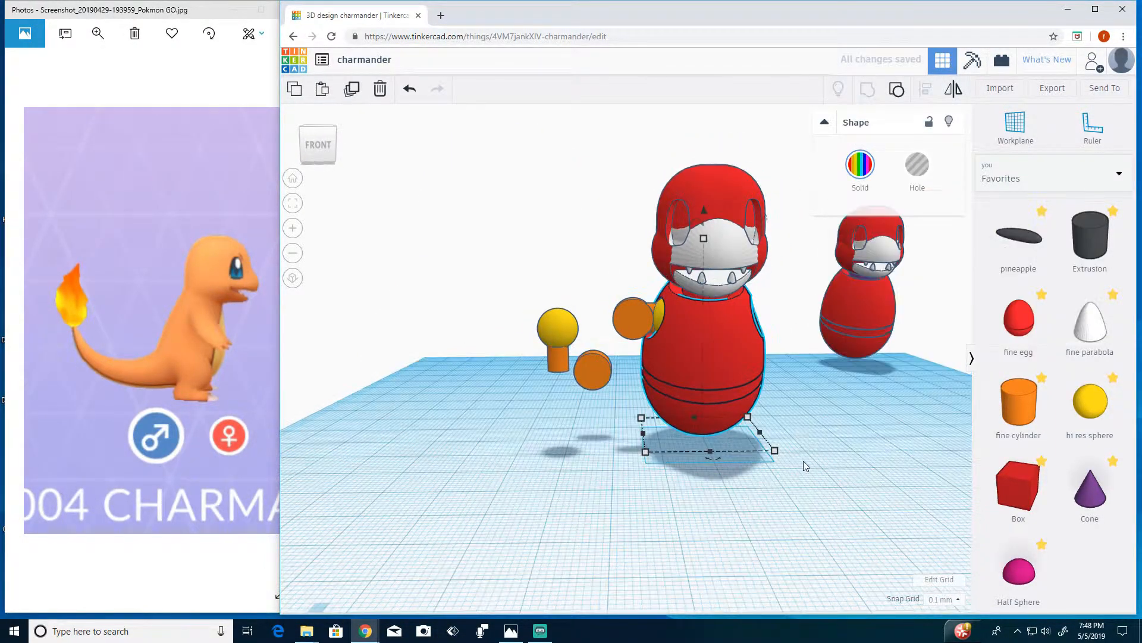
Add a hi res sphere in front of the figure and resize it to 12 mm in diameter.
{"action": "scroll", "coordinate": [803, 461], "scroll_direction": "up", "scroll_amount": 2}
{"action": "left_click_drag", "start_coordinate": [1059, 436], "coordinate": [607, 529]}
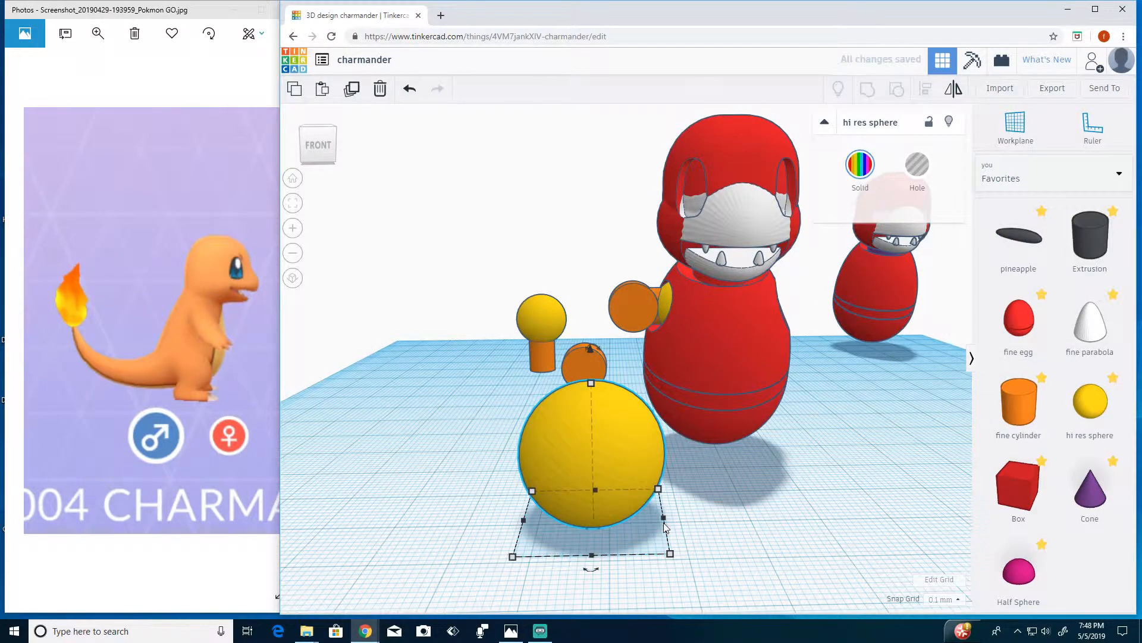
{"action": "scroll", "coordinate": [729, 531], "scroll_direction": "down", "scroll_amount": 1}
{"action": "left_click", "coordinate": [598, 545]}
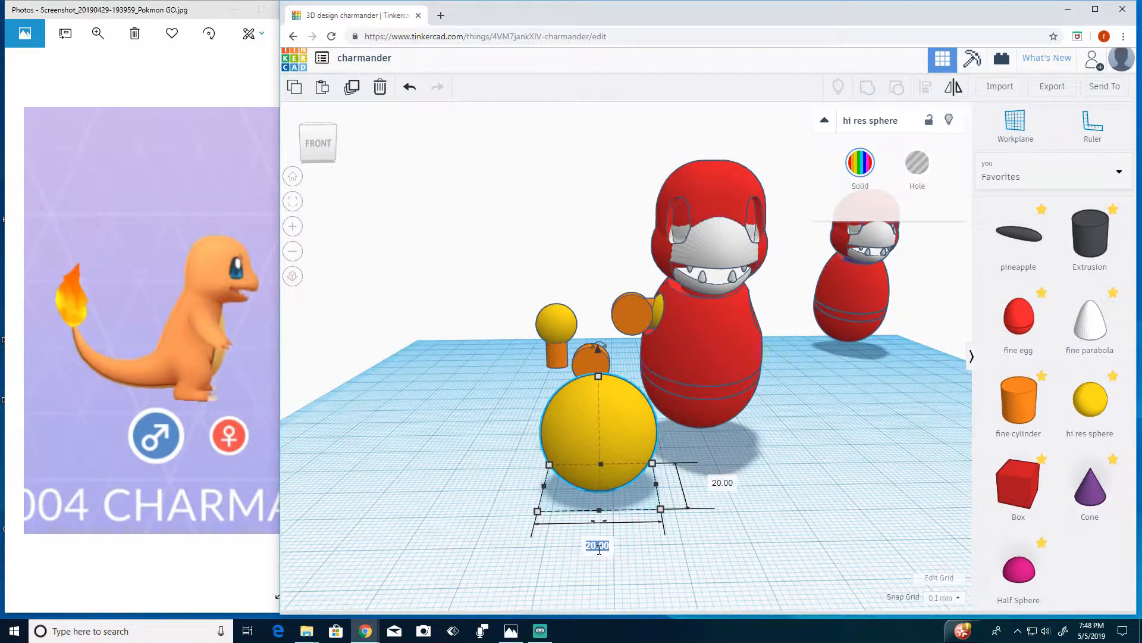
{"action": "type", "text": "12"}
{"action": "key", "text": "Tab"}
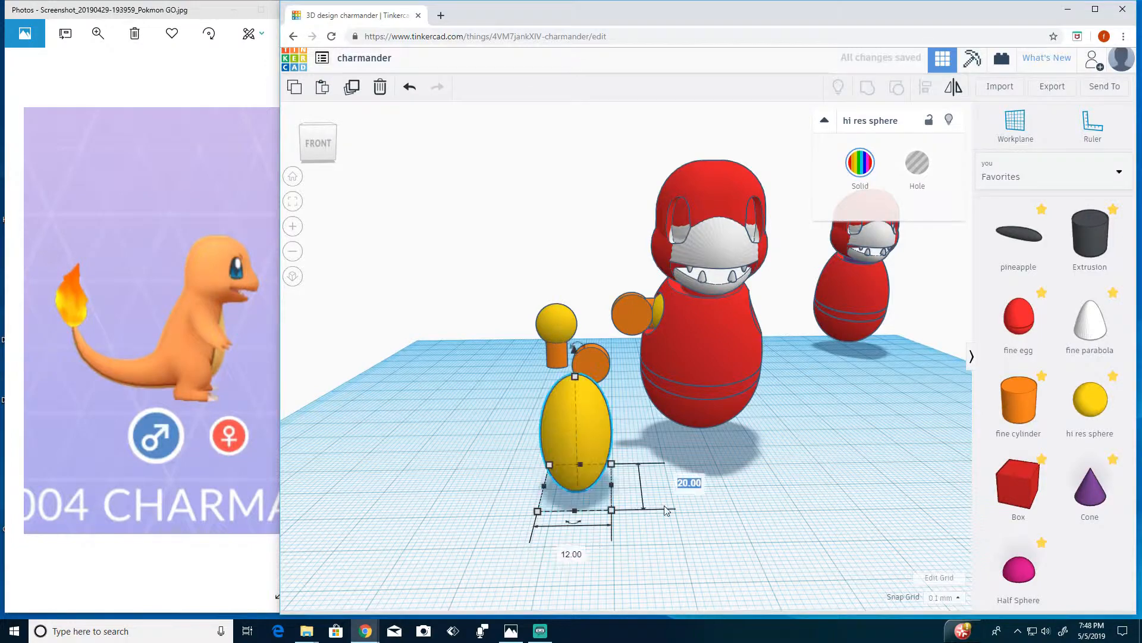
{"action": "type", "text": "12"}
{"action": "key", "text": "Return"}
Turn the 12 mm sphere into a hole and position it around the orange disc beside the shoulder.
{"action": "left_click_drag", "start_coordinate": [577, 374], "coordinate": [575, 307]}
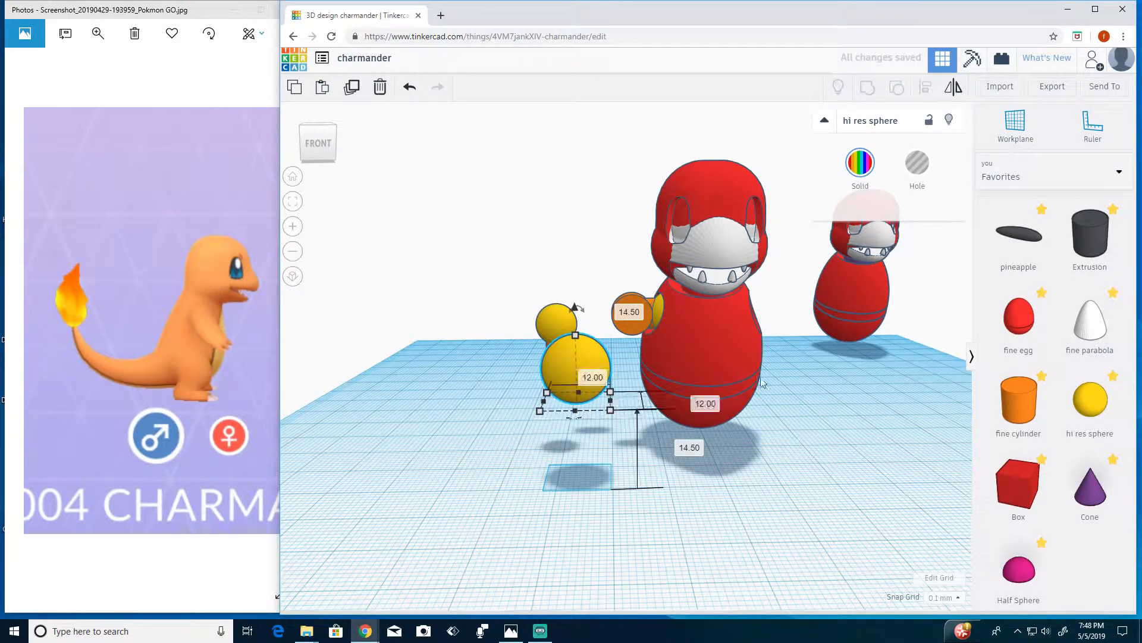
{"action": "left_click", "coordinate": [917, 163]}
{"action": "left_click_drag", "start_coordinate": [589, 363], "coordinate": [644, 354]}
{"action": "right_click_drag", "start_coordinate": [655, 411], "coordinate": [760, 538]}
{"action": "left_click_drag", "start_coordinate": [601, 315], "coordinate": [540, 283]}
{"action": "right_click_drag", "start_coordinate": [749, 372], "coordinate": [531, 335]}
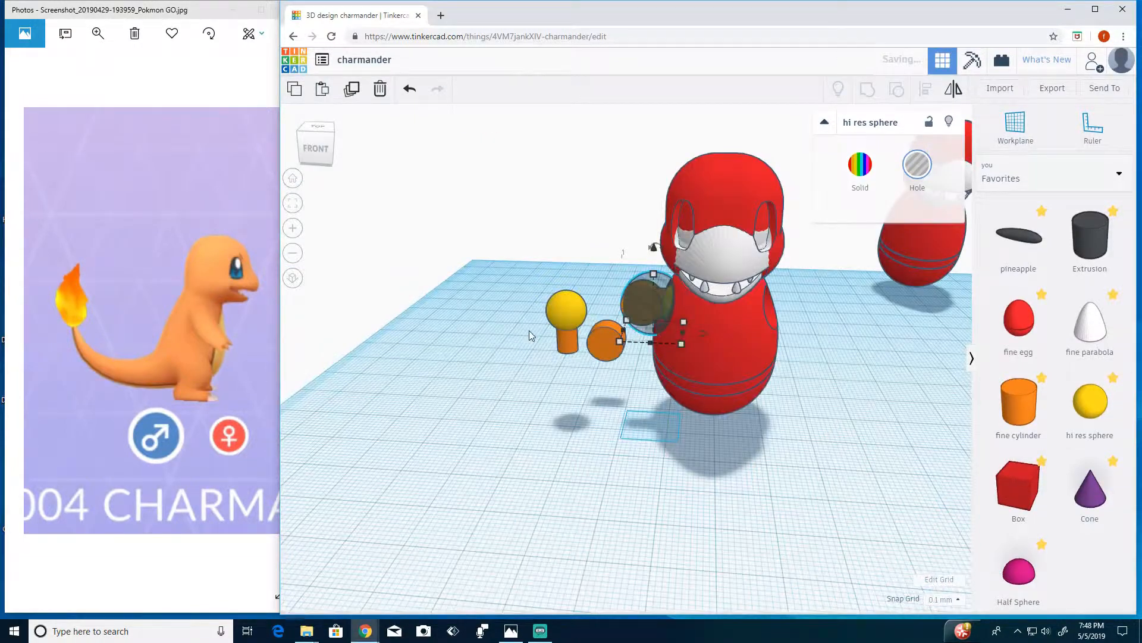
Duplicate the spherical hole and move the copy to the body's opposite shoulder.
{"action": "key", "text": "ctrl+d"}
{"action": "left_click_drag", "start_coordinate": [645, 301], "coordinate": [790, 302]}
{"action": "scroll", "coordinate": [599, 310], "scroll_direction": "up", "scroll_amount": 1}
{"action": "right_click_drag", "start_coordinate": [875, 517], "coordinate": [878, 487]}
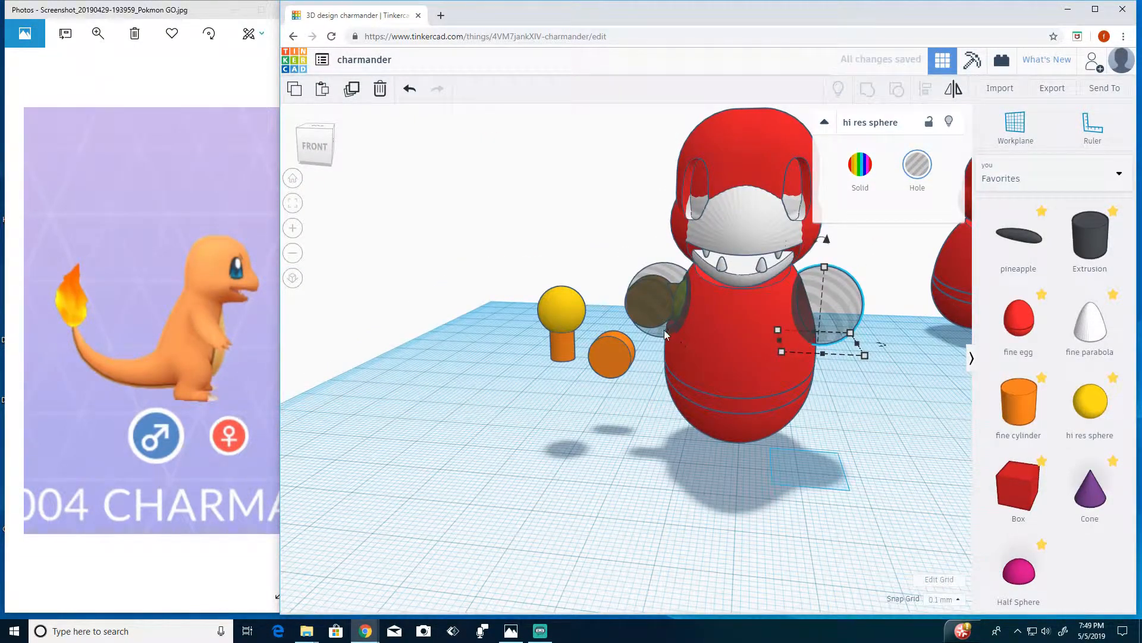
Group both spherical holes with the body to cut clearance at the shoulders.
{"action": "left_click", "coordinate": [664, 330], "text": "shift"}
{"action": "left_click", "coordinate": [714, 310], "text": "shift"}
{"action": "left_click", "coordinate": [868, 90]}
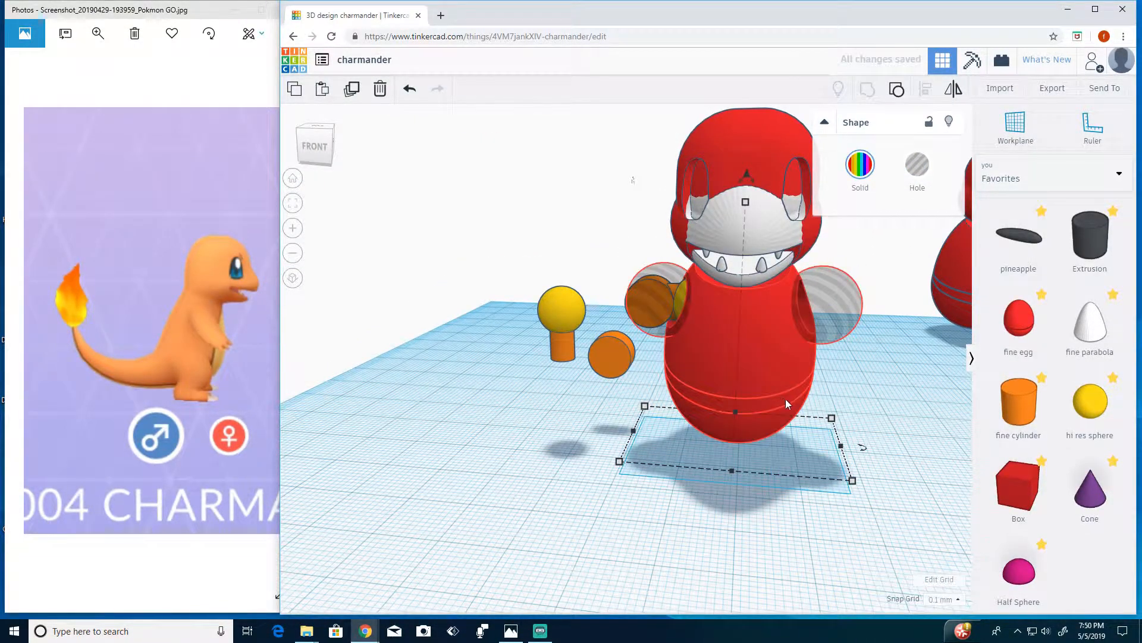
Move the loose orange disc up against the yellow sphere-and-peg piece, aligned with it at a height of 23.1 mm.
{"action": "right_click_drag", "start_coordinate": [527, 471], "coordinate": [601, 428]}
{"action": "left_click", "coordinate": [593, 288]}
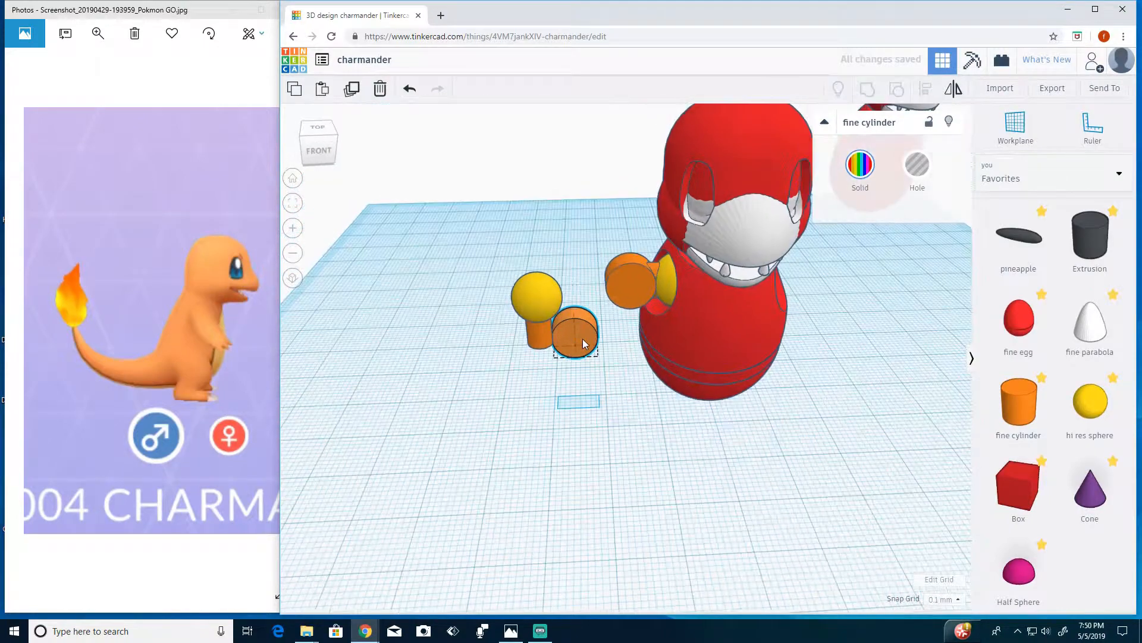
{"action": "left_click_drag", "start_coordinate": [583, 338], "coordinate": [591, 348]}
{"action": "left_click_drag", "start_coordinate": [568, 300], "coordinate": [574, 238]}
{"action": "left_click", "coordinate": [535, 294], "text": "shift"}
{"action": "left_click", "coordinate": [925, 87]}
{"action": "left_click", "coordinate": [503, 345]}
{"action": "left_click", "coordinate": [589, 386]}
{"action": "left_click", "coordinate": [580, 295]}
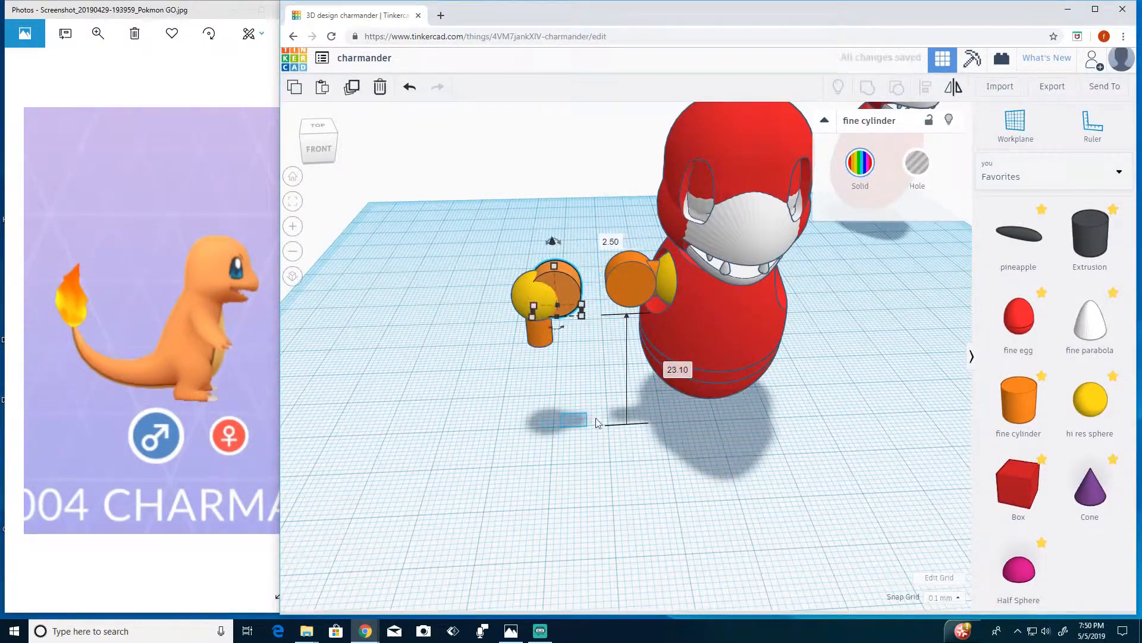
Nudge the loose disc further into the yellow sphere and shift the shoulder's sphere-and-disc group outward toward it.
{"action": "right_click_drag", "start_coordinate": [619, 298], "coordinate": [476, 467]}
{"action": "key", "text": "Left"}
{"action": "key", "text": "Left"}
{"action": "key", "text": "Left"}
{"action": "left_click", "coordinate": [634, 298]}
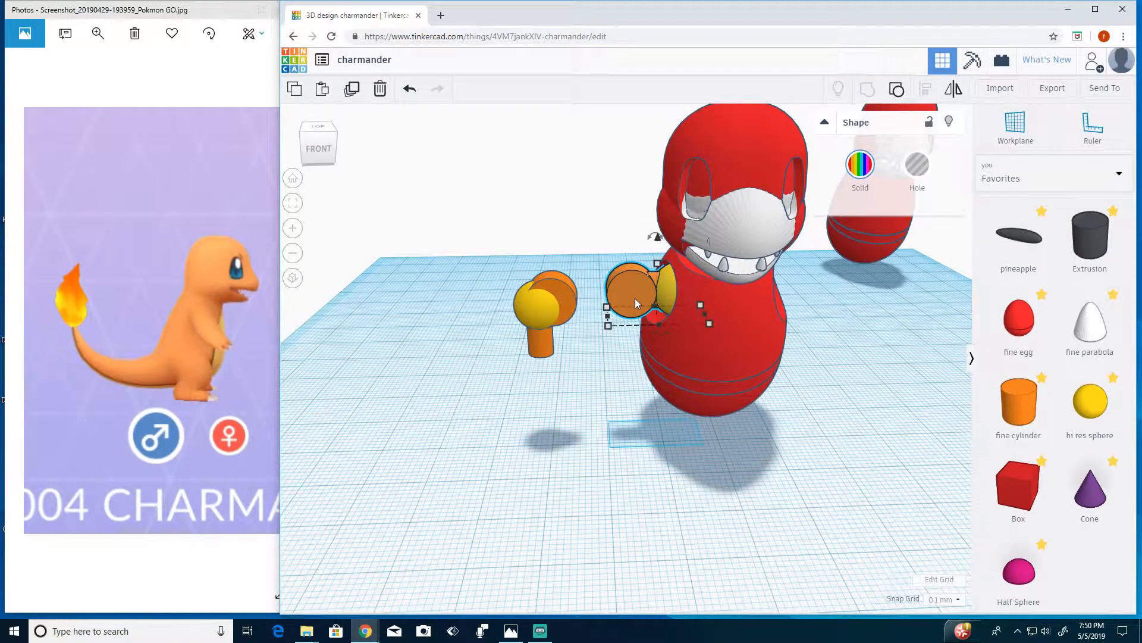
{"action": "left_click_drag", "start_coordinate": [634, 298], "coordinate": [617, 307]}
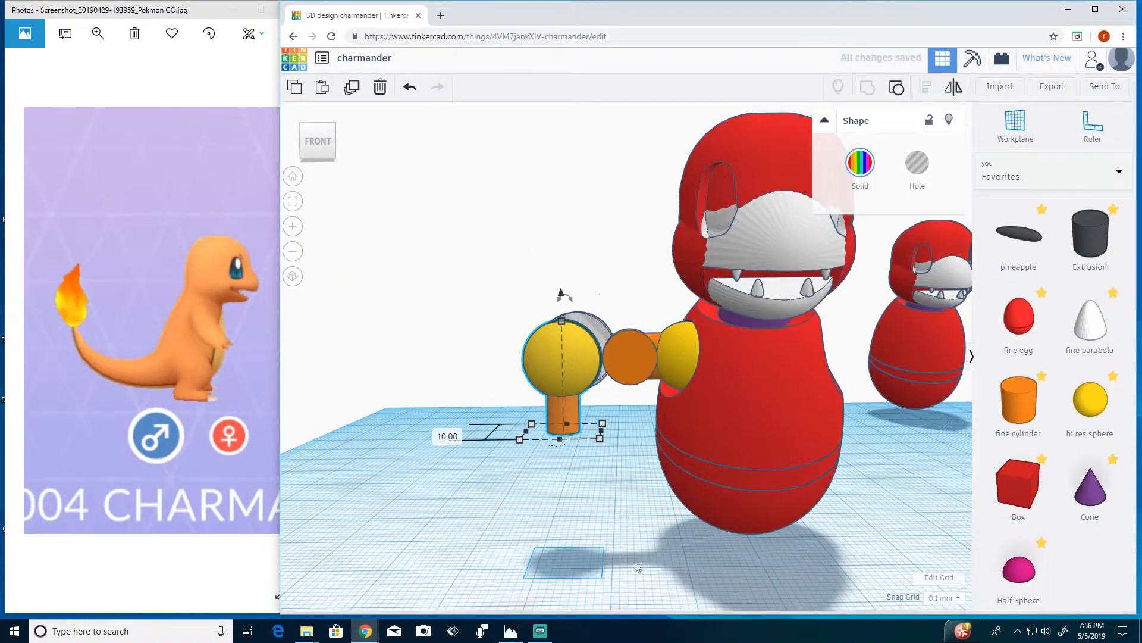
Align the disc-shaped hole with the yellow sphere-and-peg piece and group them to cut the elbow slot.
{"action": "right_click_drag", "start_coordinate": [636, 567], "coordinate": [636, 442]}
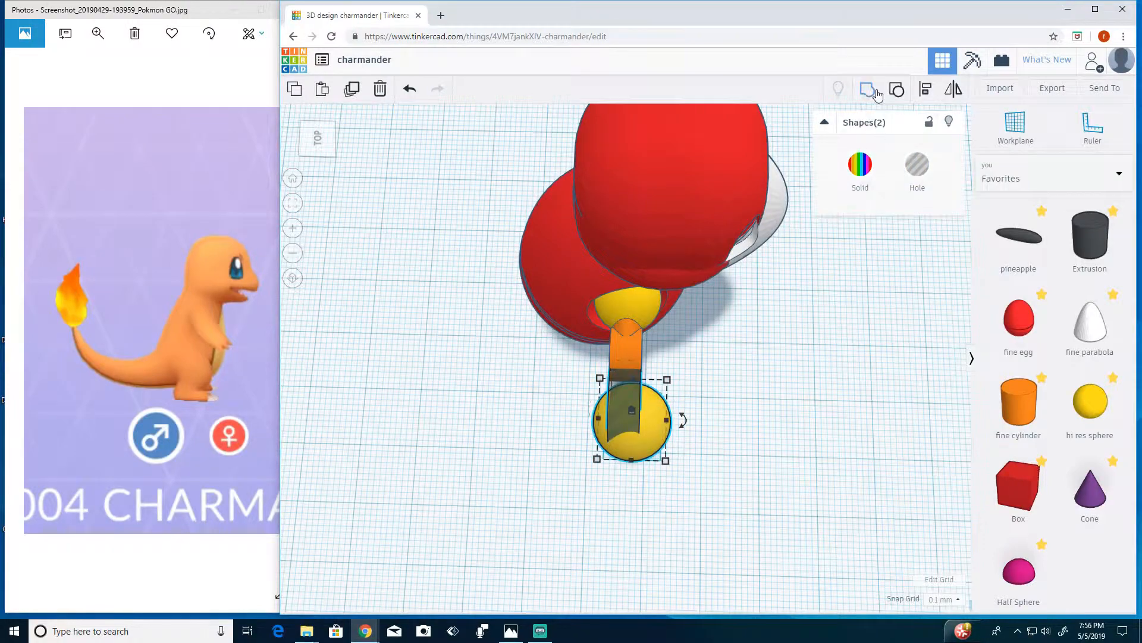
{"action": "left_click", "coordinate": [630, 474]}
{"action": "right_click_drag", "start_coordinate": [759, 459], "coordinate": [564, 329]}
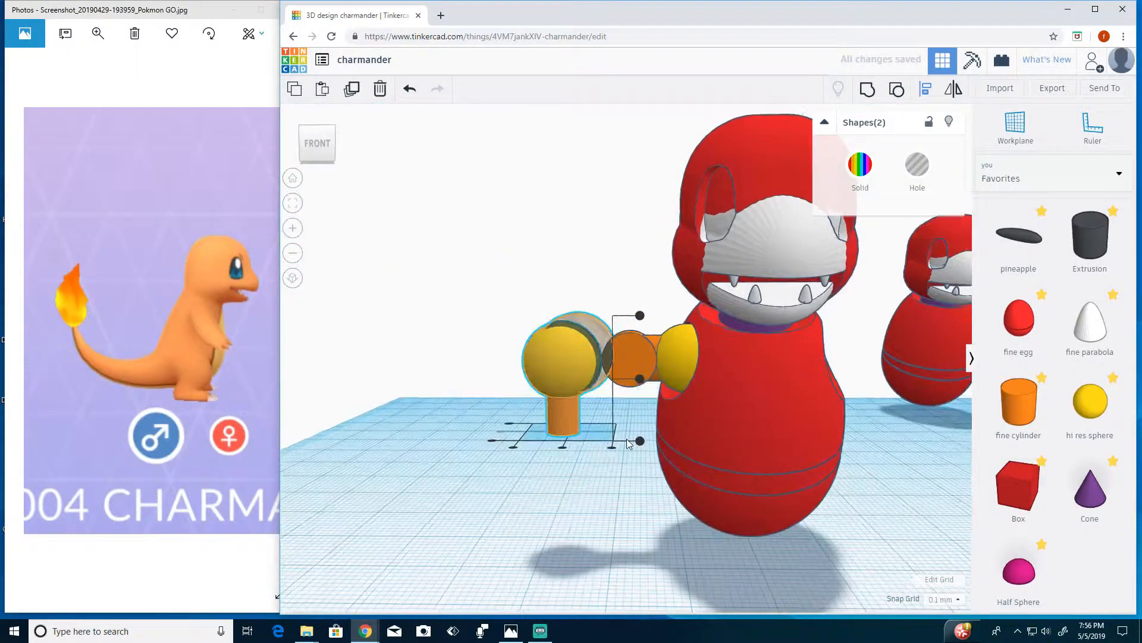
{"action": "key", "text": "ctrl+g"}
Turn the slotted elbow piece into a hole and nudge it over the upper arm's orange disc.
{"action": "mouse_move", "coordinate": [588, 542]}
{"action": "right_mouse_down"}
{"action": "mouse_move", "coordinate": [607, 538]}
{"action": "mouse_move", "coordinate": [608, 550]}
{"action": "right_mouse_up"}
{"action": "left_click", "coordinate": [926, 190]}
{"action": "left_click", "coordinate": [563, 380]}
{"action": "key", "text": "shift+Right"}
{"action": "key", "text": "shift+Right"}
{"action": "key", "text": "shift+Right"}
{"action": "key", "text": "shift+Right"}
{"action": "key", "text": "shift+Right"}
{"action": "key", "text": "shift+Right"}
{"action": "key", "text": "shift+Right"}
{"action": "key", "text": "shift+Right"}
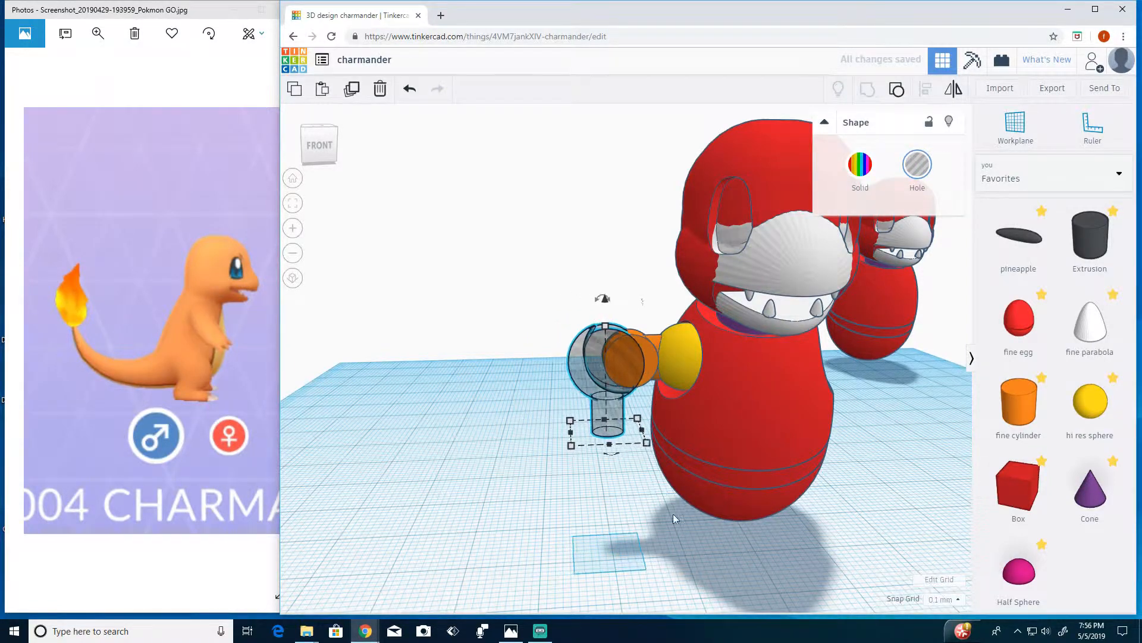
Lower the elbow piece slightly over the orange disc and turn it back into a solid.
{"action": "right_click_drag", "start_coordinate": [673, 513], "coordinate": [659, 483]}
{"action": "left_click_drag", "start_coordinate": [613, 298], "coordinate": [614, 302]}
{"action": "right_click_drag", "start_coordinate": [764, 557], "coordinate": [824, 550]}
{"action": "left_click", "coordinate": [861, 164]}
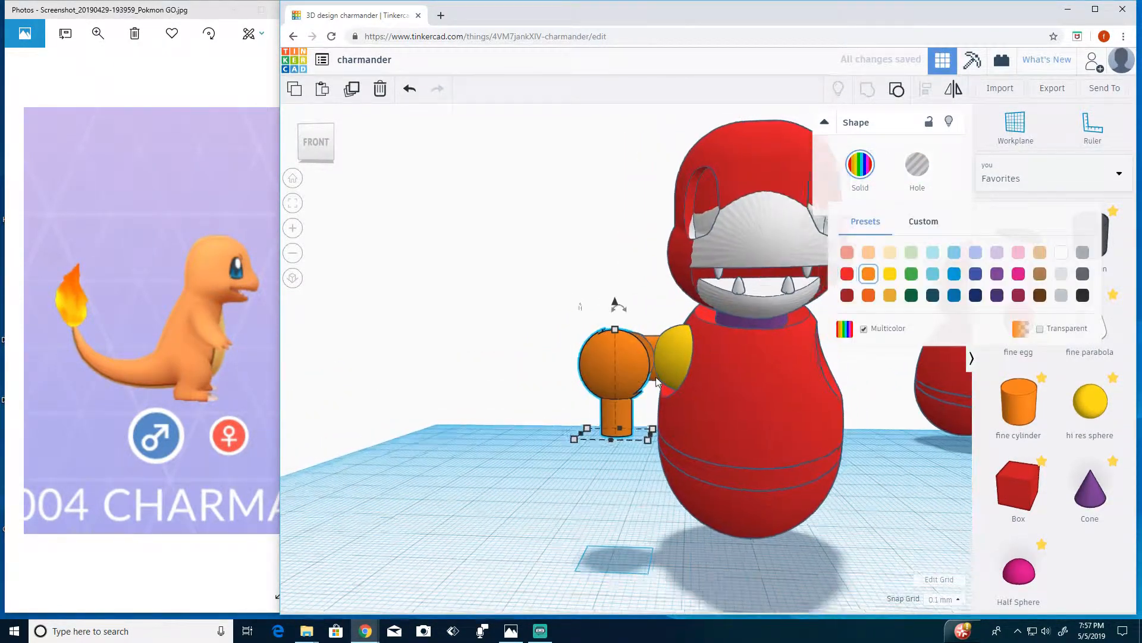
Add a fine cylinder beside the arm and set its width and depth to 3 mm.
{"action": "right_click_drag", "start_coordinate": [500, 369], "coordinate": [526, 416]}
{"action": "left_click_drag", "start_coordinate": [1019, 402], "coordinate": [488, 481]}
{"action": "left_click", "coordinate": [536, 507]}
{"action": "left_click", "coordinate": [609, 481]}
{"action": "type", "text": "3"}
{"action": "left_click", "coordinate": [455, 543]}
{"action": "type", "text": "3"}
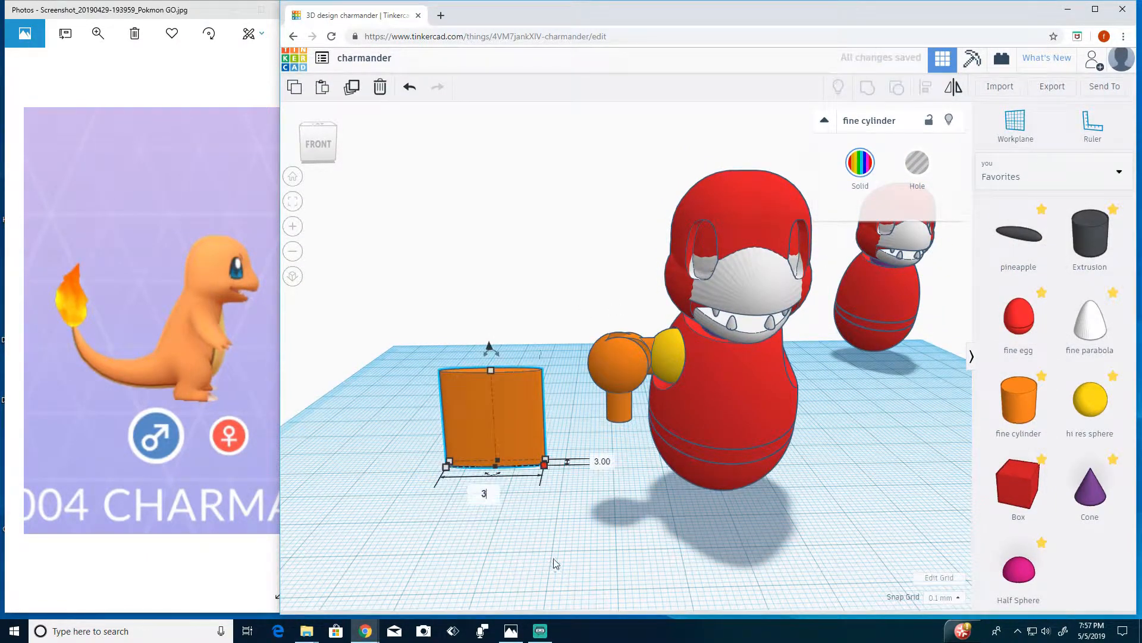
{"action": "key", "text": "Return"}
Move the 3 mm cylinder near the figure and rotate it 90° to lie horizontally.
{"action": "right_click_drag", "start_coordinate": [555, 558], "coordinate": [617, 465]}
{"action": "left_click_drag", "start_coordinate": [519, 535], "coordinate": [611, 485]}
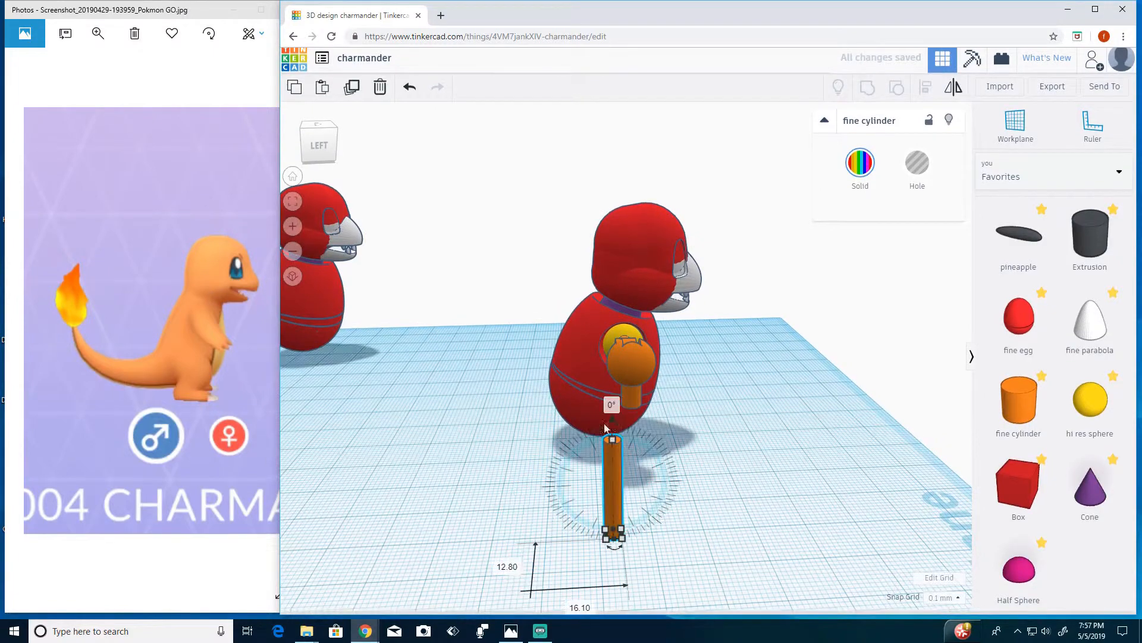
{"action": "left_click_drag", "start_coordinate": [606, 428], "coordinate": [739, 406]}
{"action": "type", "text": "90"}
{"action": "key", "text": "Return"}
Position the 3 mm rod through the elbow joint and raise the elbow piece to 17.5 mm above the workplane.
{"action": "left_click_drag", "start_coordinate": [612, 460], "coordinate": [737, 416]}
{"action": "right_click_drag", "start_coordinate": [738, 417], "coordinate": [614, 480]}
{"action": "left_click_drag", "start_coordinate": [614, 481], "coordinate": [633, 430]}
{"action": "right_click_drag", "start_coordinate": [634, 431], "coordinate": [595, 452]}
{"action": "left_click", "coordinate": [588, 443]}
{"action": "left_click_drag", "start_coordinate": [588, 400], "coordinate": [587, 393]}
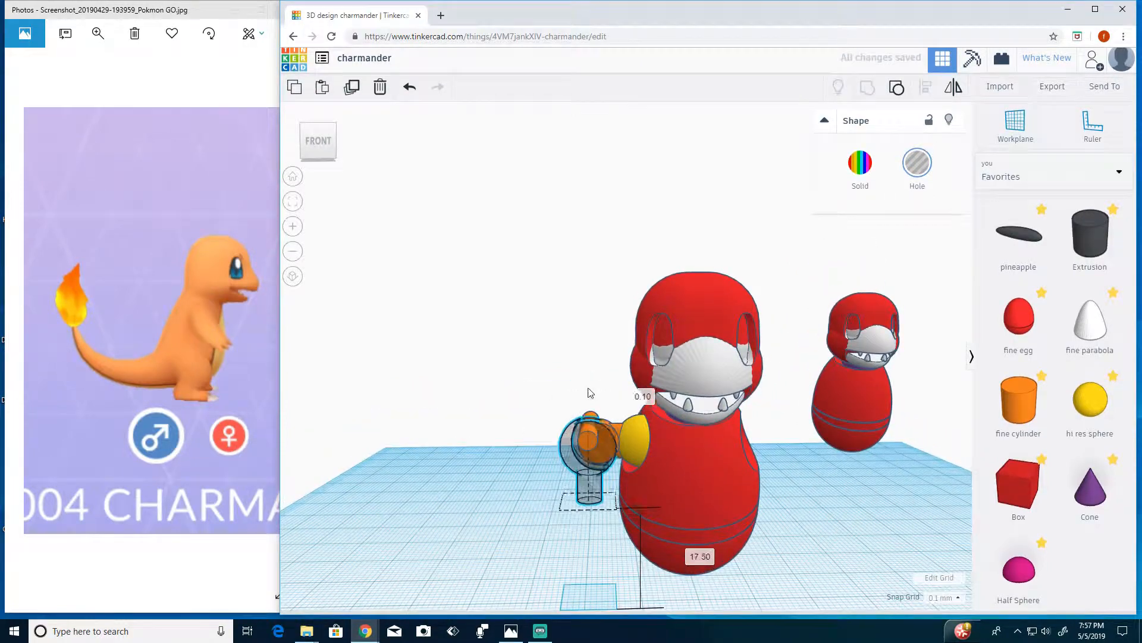
Shift the 3 mm rod sideways to the center of the orange disc in the elbow joint.
{"action": "left_click", "coordinate": [582, 424]}
{"action": "scroll", "coordinate": [581, 424], "scroll_direction": "up", "scroll_amount": 2}
{"action": "middle_click_drag", "start_coordinate": [579, 430], "coordinate": [581, 339]}
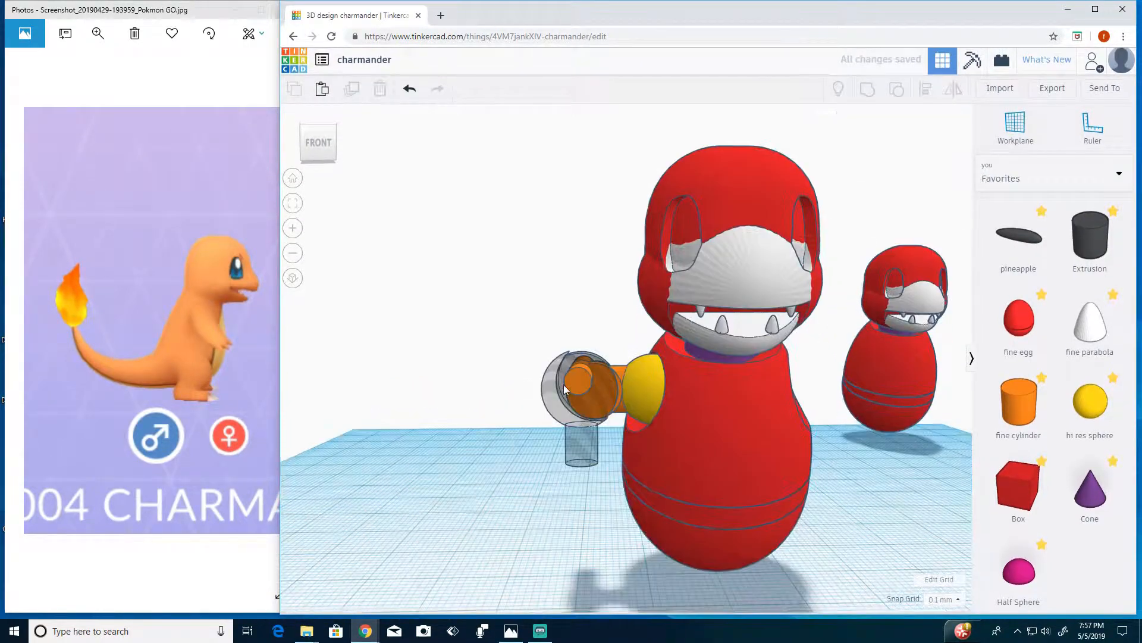
{"action": "left_click_drag", "start_coordinate": [584, 346], "coordinate": [604, 346]}
{"action": "scroll", "coordinate": [604, 346], "scroll_direction": "down", "scroll_amount": 2}
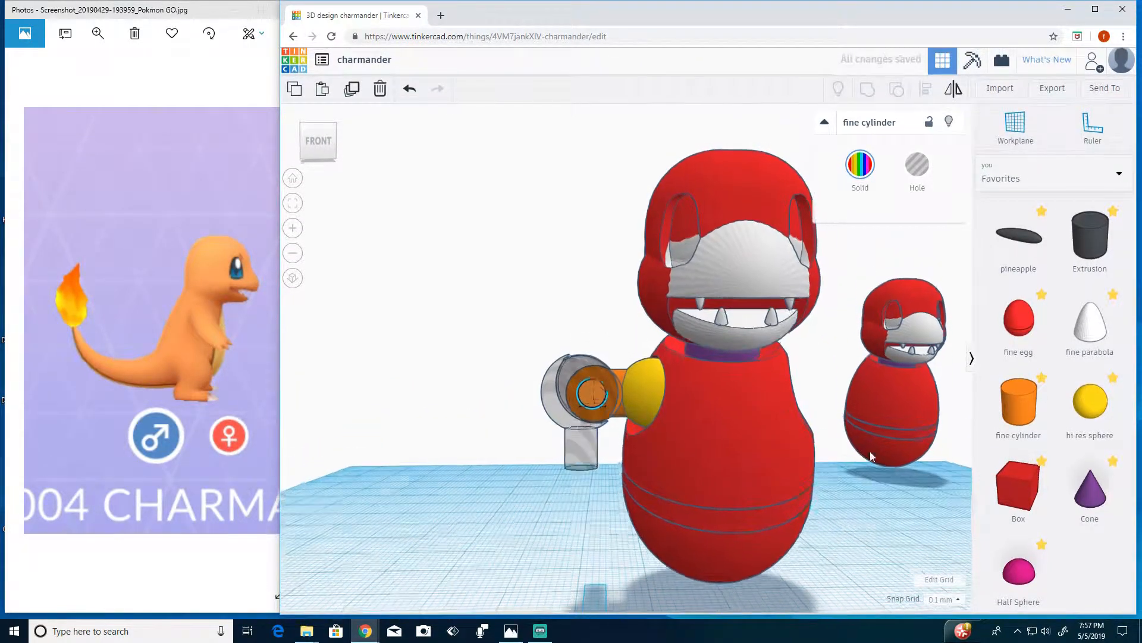
{"action": "right_click_drag", "start_coordinate": [584, 535], "coordinate": [700, 502]}
{"action": "left_click", "coordinate": [684, 562]}
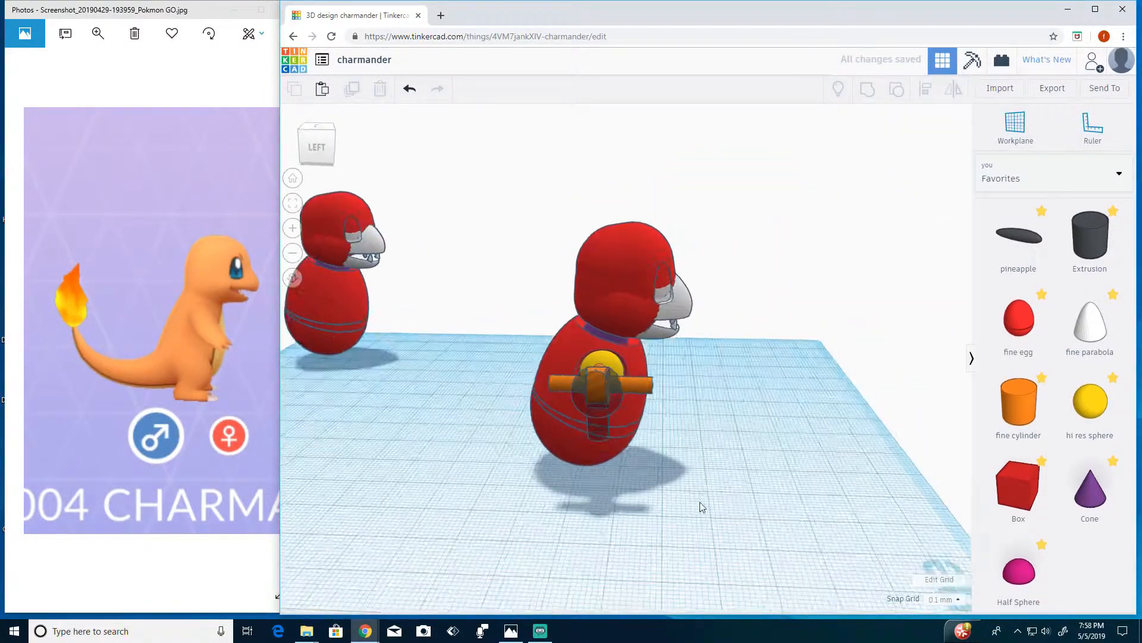
Move the elbow socket piece and a copy of the 3 mm rod sideways, clear of the shoulder's disc piece.
{"action": "left_click", "coordinate": [600, 390]}
{"action": "left_click", "coordinate": [864, 169]}
{"action": "left_click", "coordinate": [637, 403], "text": "shift"}
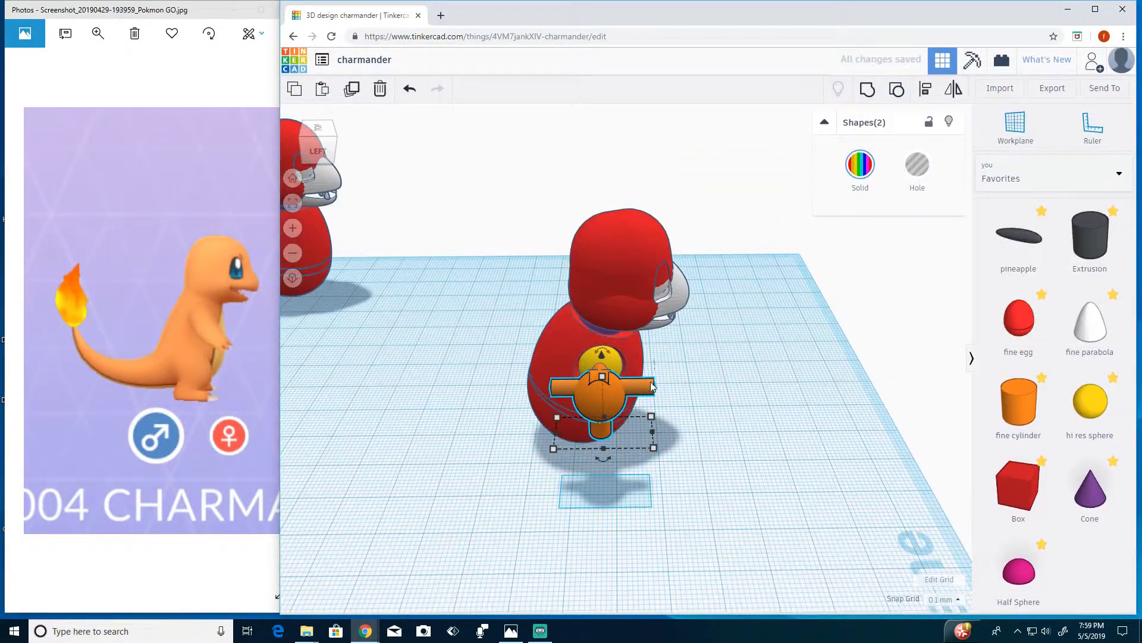
{"action": "key", "text": "Down"}
{"action": "key", "text": "Down"}
{"action": "key", "text": "Down"}
{"action": "key", "text": "Down"}
{"action": "key", "text": "Down"}
{"action": "key", "text": "Down"}
{"action": "key", "text": "Down"}
{"action": "key", "text": "Down"}
{"action": "key", "text": "Down"}
{"action": "key", "text": "Down"}
Turn the moved rod into a hole and group it with the yellow elbow sphere to cut the pin opening.
{"action": "left_click", "coordinate": [663, 466]}
{"action": "left_click", "coordinate": [651, 453]}
{"action": "key", "text": "h"}
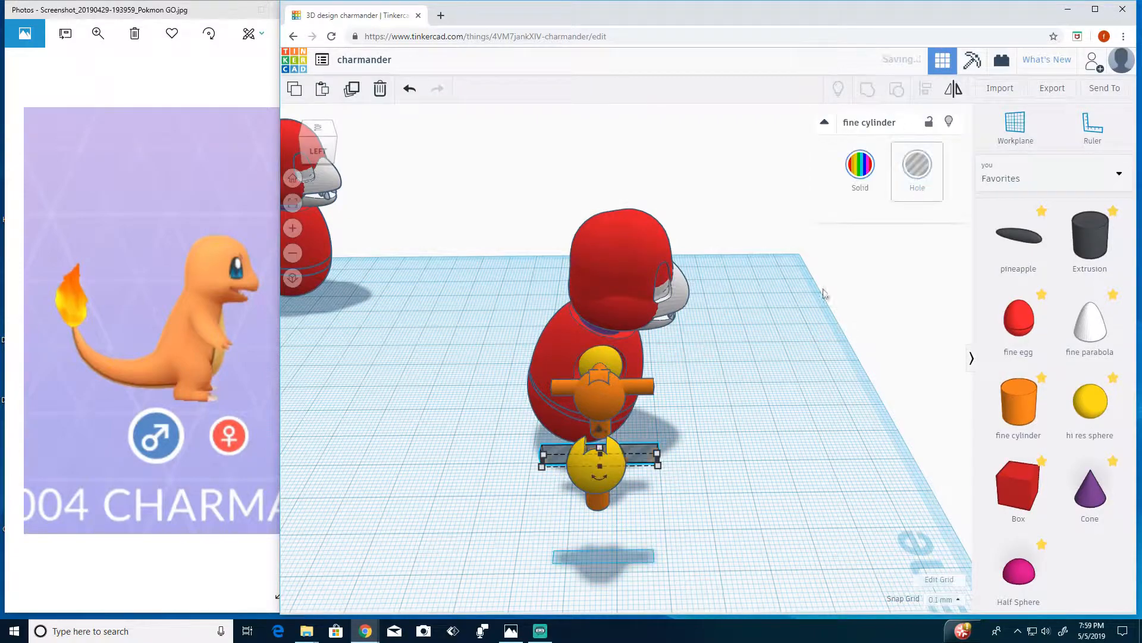
{"action": "right_click_drag", "start_coordinate": [822, 293], "coordinate": [455, 445]}
{"action": "left_click", "coordinate": [509, 381], "text": "shift"}
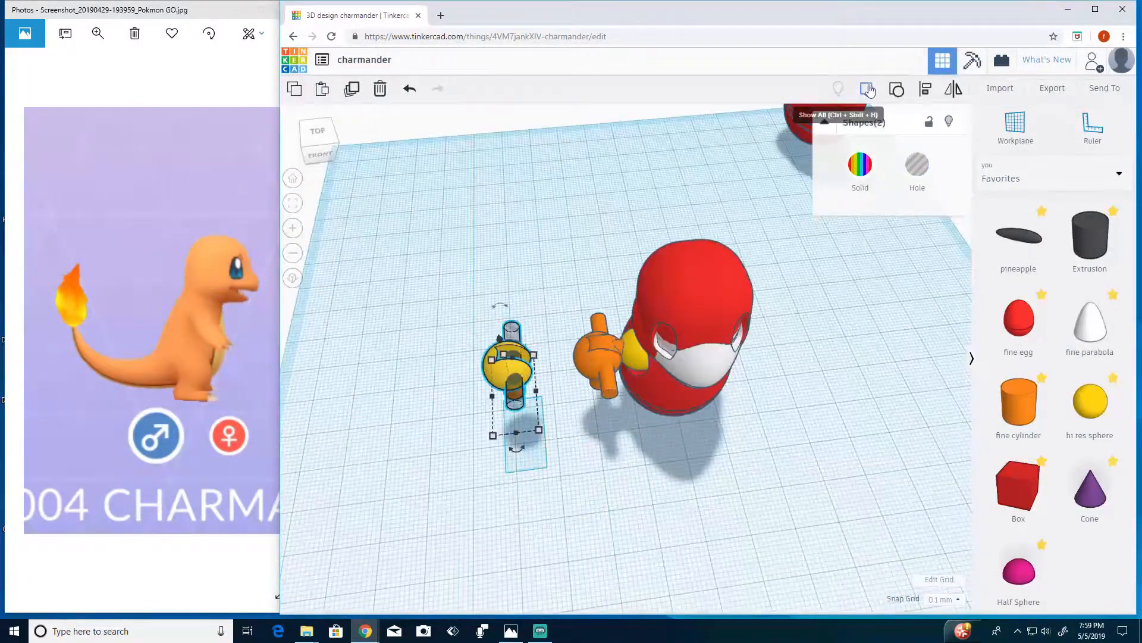
{"action": "left_click", "coordinate": [868, 89]}
{"action": "key", "text": "Escape"}
Set the length of the remaining rod through the elbow disc to 8 mm.
{"action": "mouse_move", "coordinate": [599, 388]}
{"action": "right_mouse_down"}
{"action": "mouse_move", "coordinate": [488, 417]}
{"action": "mouse_move", "coordinate": [595, 404]}
{"action": "right_mouse_up"}
{"action": "left_click", "coordinate": [655, 390]}
{"action": "mouse_move", "coordinate": [656, 393]}
{"action": "left_click", "coordinate": [612, 450]}
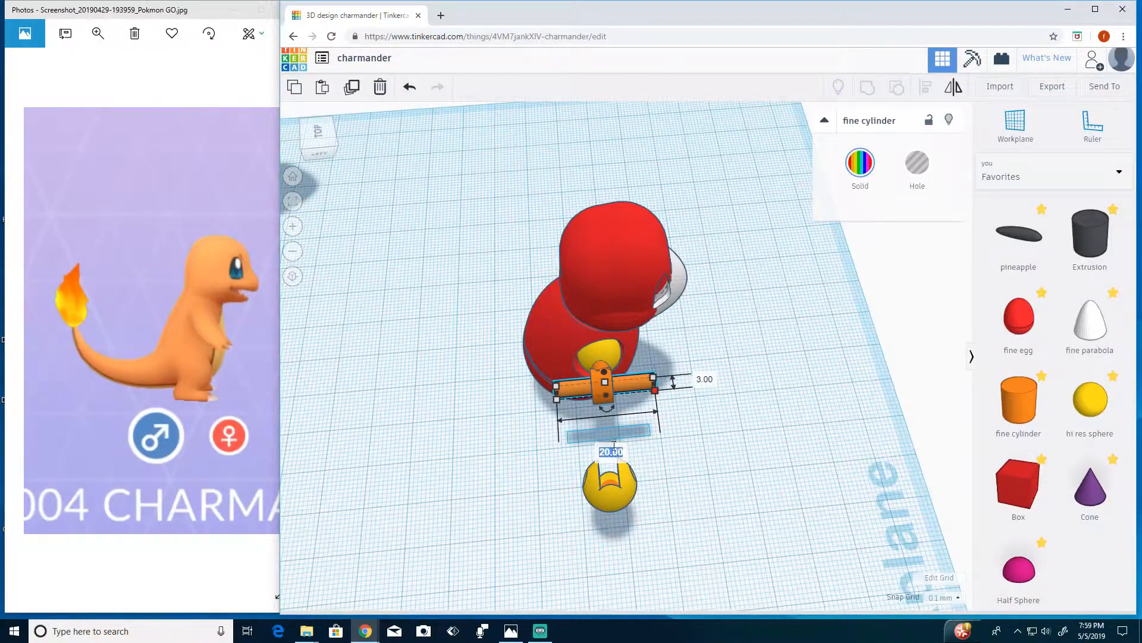
{"action": "type", "text": "8"}
{"action": "key", "text": "Return"}
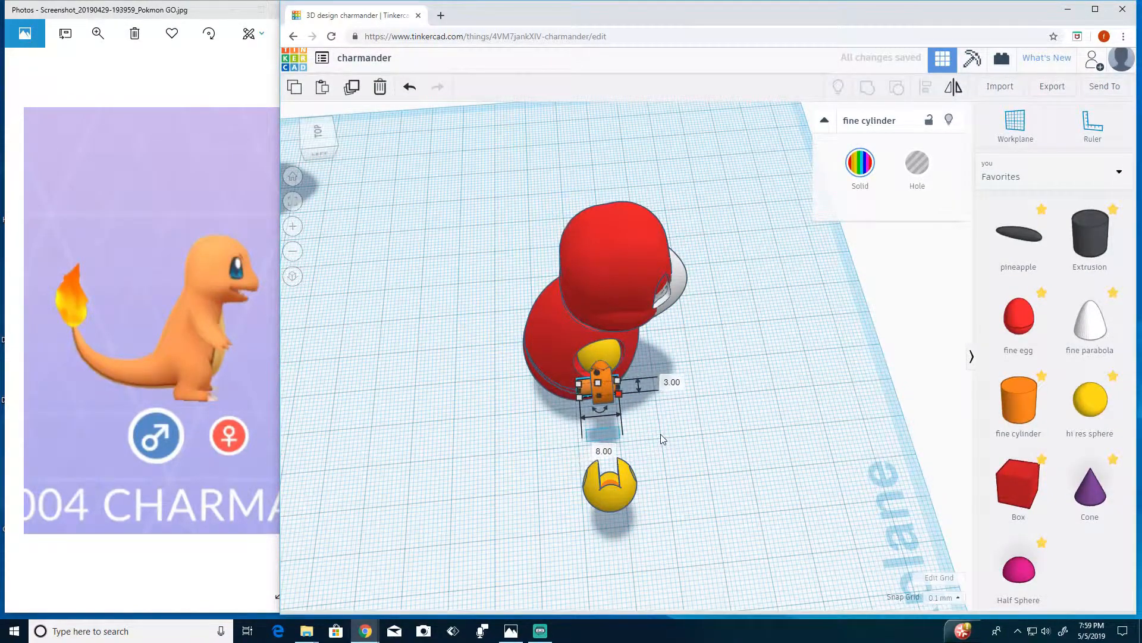
Group the 8 mm rod with the orange elbow disc piece on the shoulder joint.
{"action": "left_click", "coordinate": [660, 434]}
{"action": "scroll", "coordinate": [663, 440], "scroll_direction": "up", "scroll_amount": 3}
{"action": "scroll", "coordinate": [663, 443], "scroll_direction": "down", "scroll_amount": 5}
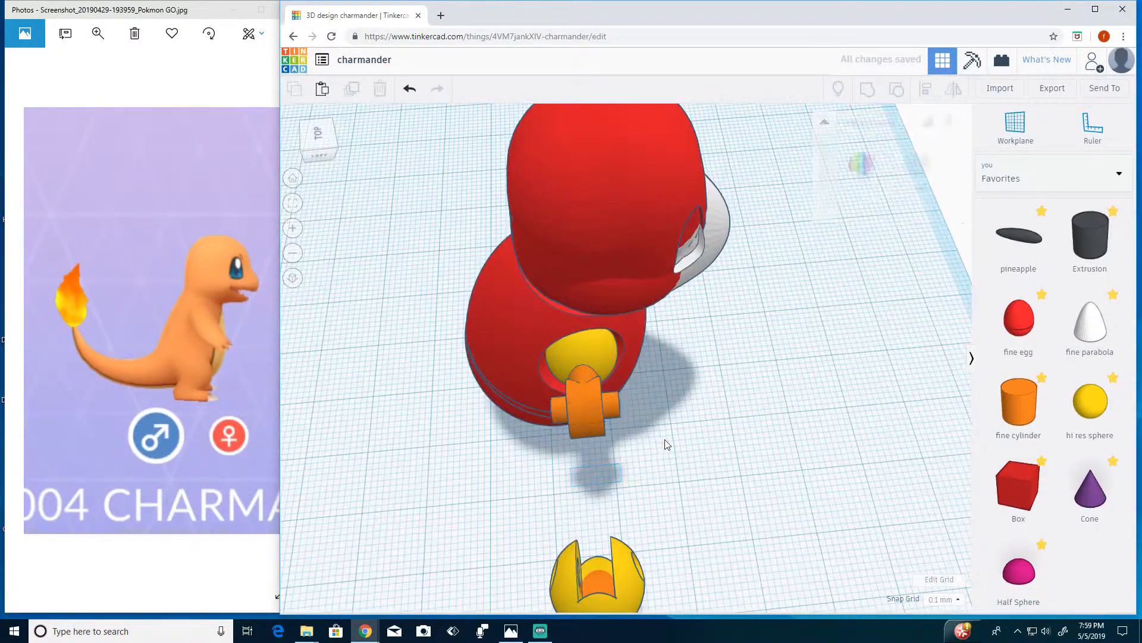
{"action": "right_click_drag", "start_coordinate": [645, 464], "coordinate": [582, 471]}
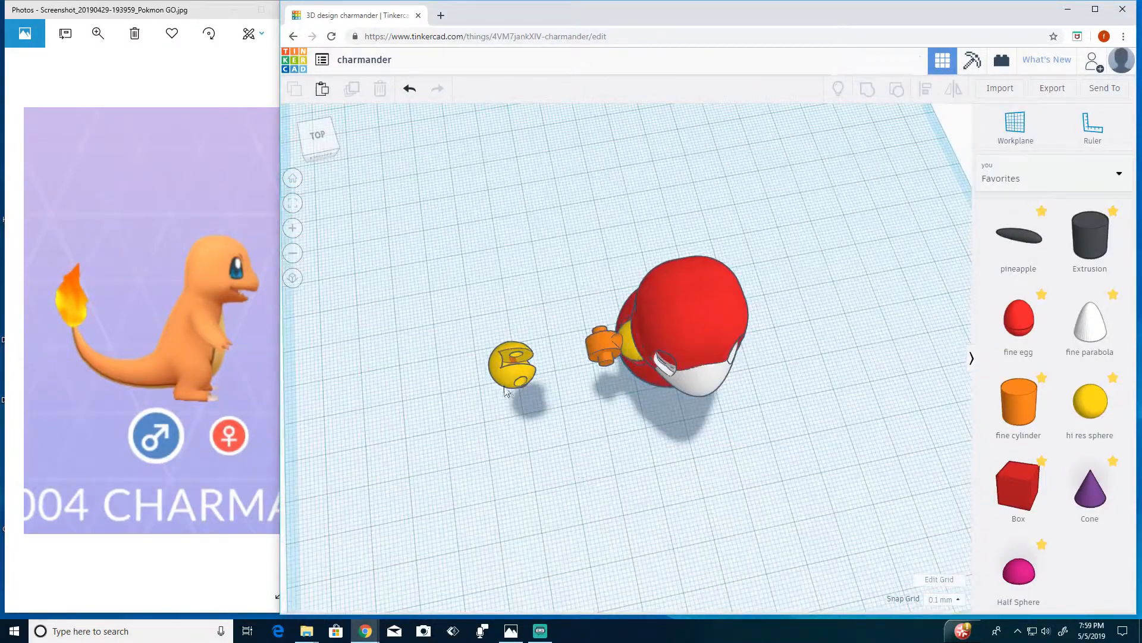
{"action": "left_click", "coordinate": [519, 373]}
{"action": "right_click_drag", "start_coordinate": [626, 427], "coordinate": [612, 393]}
{"action": "left_click", "coordinate": [612, 389]}
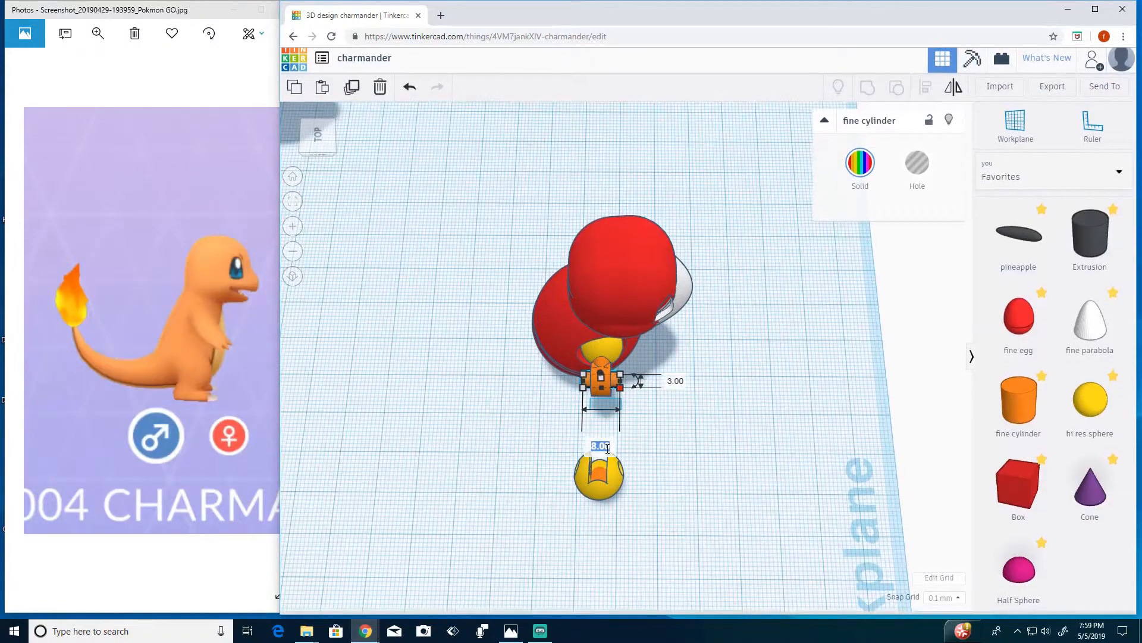
{"action": "scroll", "coordinate": [653, 450], "scroll_direction": "up", "scroll_amount": 2}
{"action": "left_click", "coordinate": [671, 421]}
{"action": "right_click_drag", "start_coordinate": [671, 421], "coordinate": [624, 415]}
{"action": "left_click", "coordinate": [619, 402]}
{"action": "left_click", "coordinate": [597, 393], "text": "shift"}
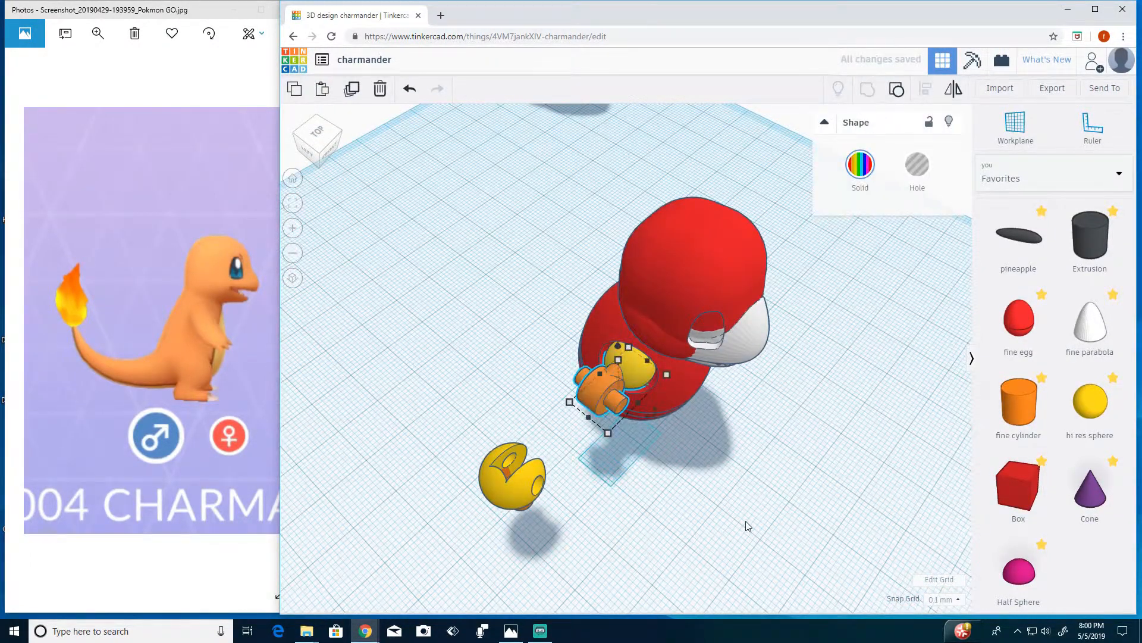
Add a cone beside the arm with top radius 4, base radius 3 and a height of 12.
{"action": "right_click_drag", "start_coordinate": [748, 526], "coordinate": [515, 513]}
{"action": "middle_click_drag", "start_coordinate": [495, 491], "coordinate": [643, 506]}
{"action": "scroll", "coordinate": [642, 506], "scroll_direction": "down", "scroll_amount": 2}
{"action": "left_click_drag", "start_coordinate": [1089, 489], "coordinate": [645, 518]}
{"action": "type", "text": "4"}
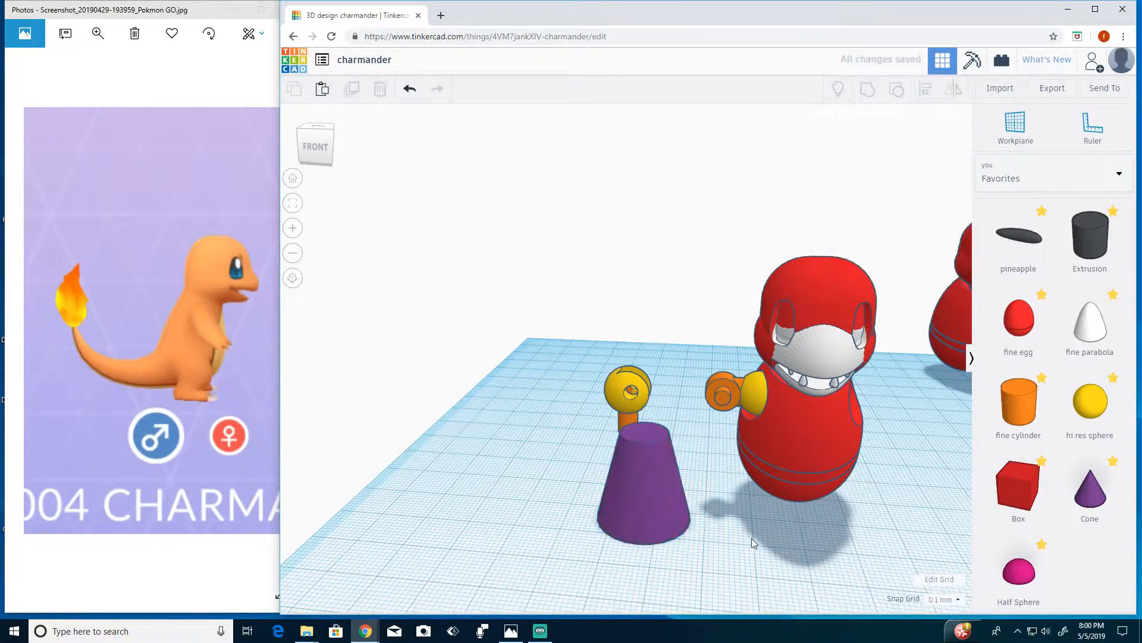
{"action": "key", "text": "Return"}
{"action": "left_click_drag", "start_coordinate": [645, 432], "coordinate": [645, 457]}
{"action": "left_click", "coordinate": [583, 483]}
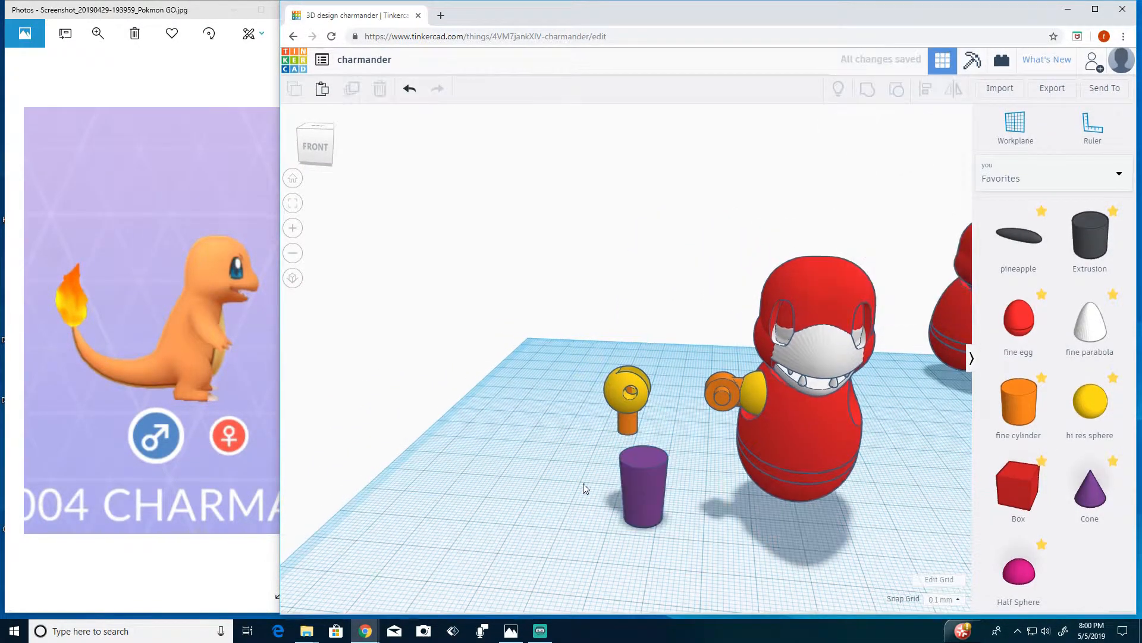
Shift the purple cone under the elbow piece and add a fine cylinder 3 mm wide beside it.
{"action": "middle_click_drag", "start_coordinate": [583, 483], "coordinate": [594, 444]}
{"action": "left_click_drag", "start_coordinate": [666, 420], "coordinate": [645, 423]}
{"action": "left_click_drag", "start_coordinate": [1004, 423], "coordinate": [678, 494]}
{"action": "left_click", "coordinate": [666, 564]}
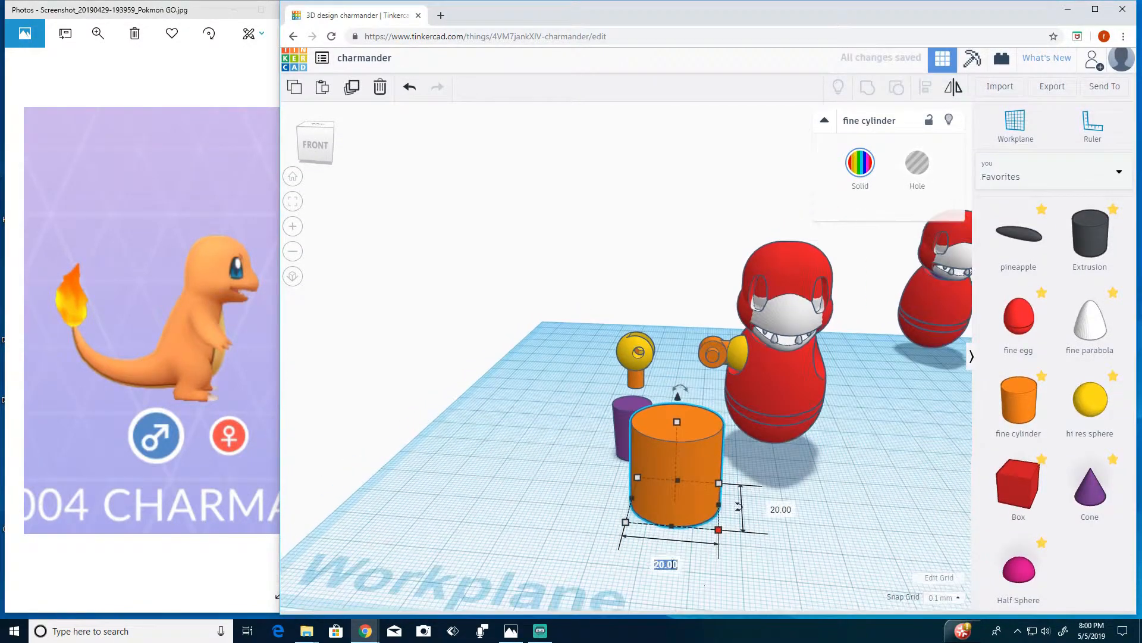
{"action": "type", "text": "3"}
{"action": "key", "text": "Return"}
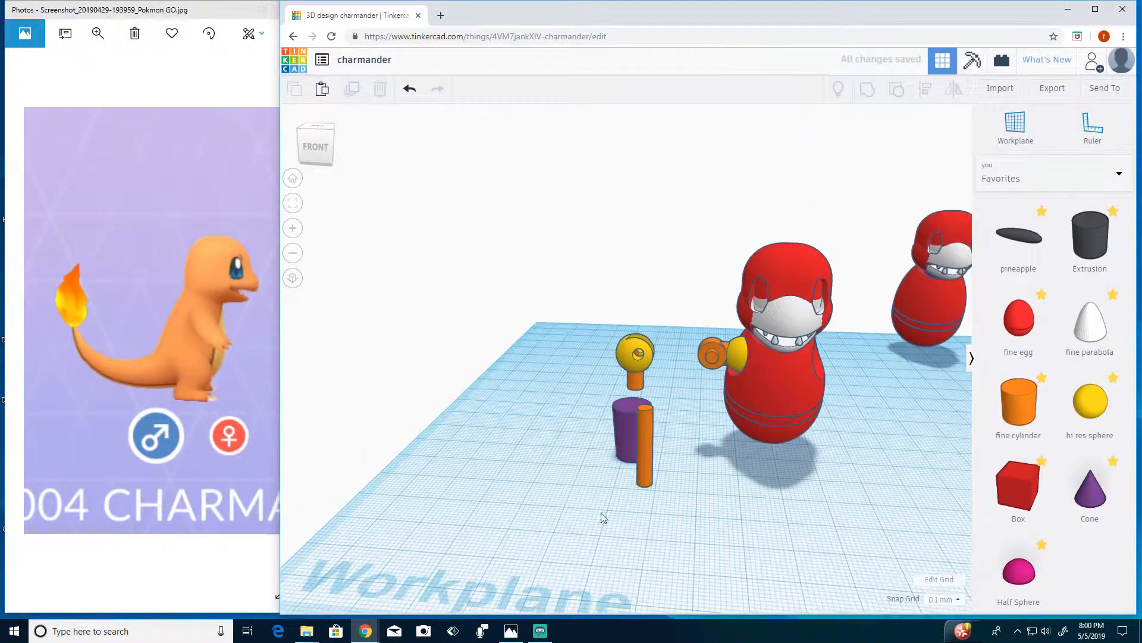
Turn the thin cylinder into a hole and place it upright in the top of the purple cone.
{"action": "right_click_drag", "start_coordinate": [604, 517], "coordinate": [678, 492]}
{"action": "left_click", "coordinate": [662, 434]}
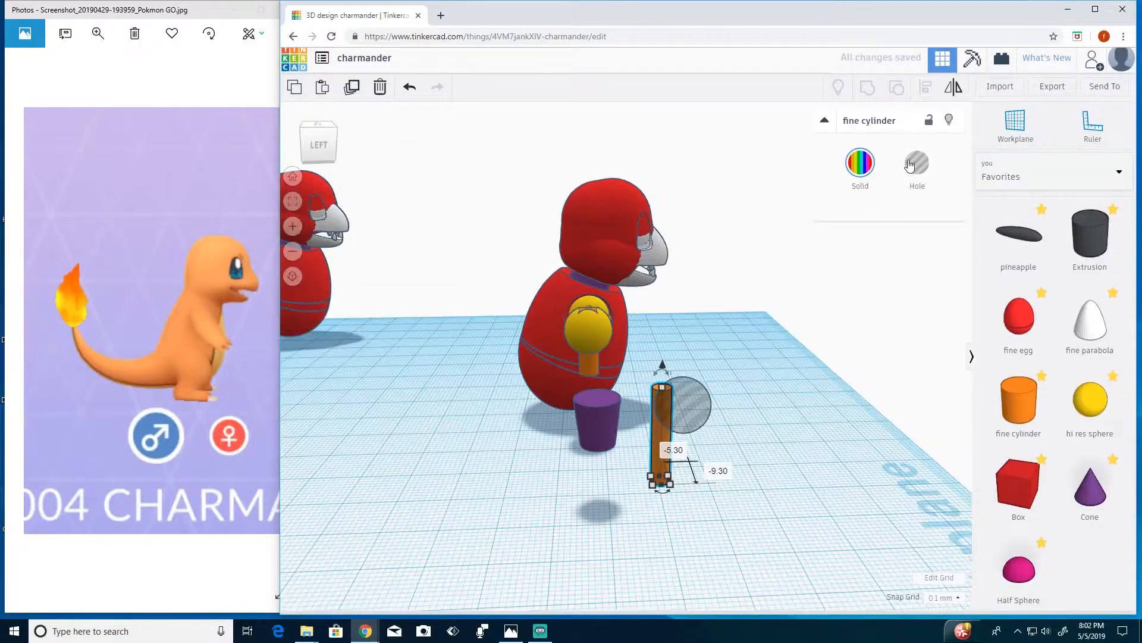
{"action": "left_click", "coordinate": [916, 163]}
{"action": "left_click_drag", "start_coordinate": [659, 405], "coordinate": [604, 378]}
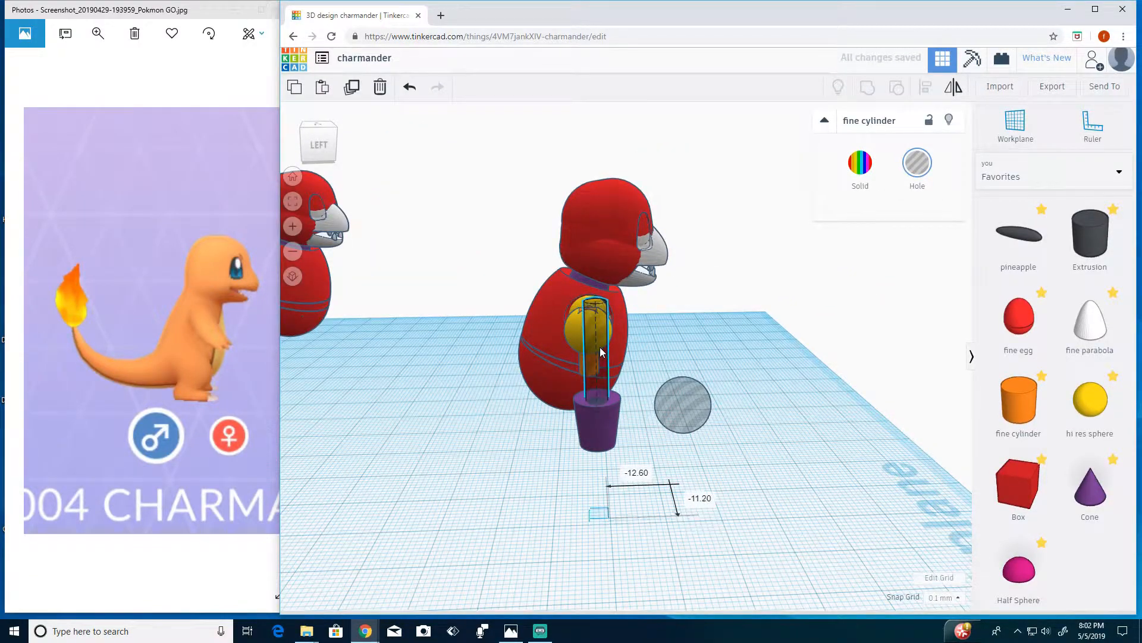
{"action": "left_click_drag", "start_coordinate": [597, 304], "coordinate": [598, 379]}
Position the hole sphere over the purple cone's top and group the two to cut a rounded recess.
{"action": "left_click", "coordinate": [602, 424]}
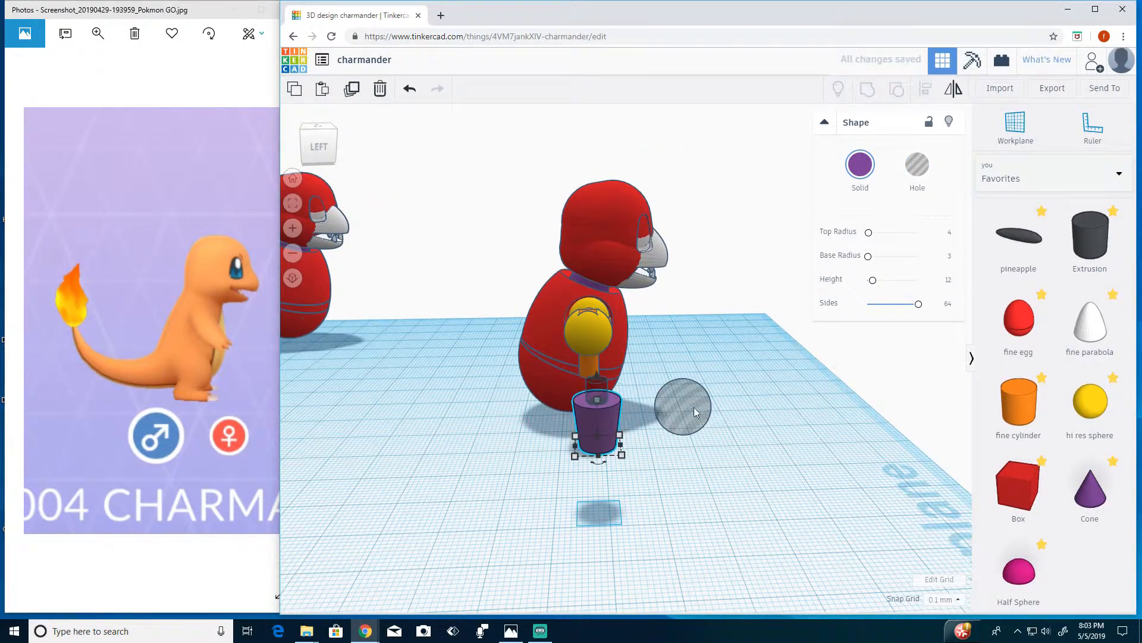
{"action": "left_click_drag", "start_coordinate": [694, 407], "coordinate": [634, 478]}
{"action": "left_click_drag", "start_coordinate": [601, 406], "coordinate": [598, 322]}
{"action": "right_click_drag", "start_coordinate": [714, 447], "coordinate": [596, 459]}
{"action": "left_click_drag", "start_coordinate": [504, 339], "coordinate": [616, 337]}
{"action": "left_click_drag", "start_coordinate": [587, 275], "coordinate": [585, 311]}
{"action": "right_click_drag", "start_coordinate": [600, 510], "coordinate": [587, 438]}
{"action": "left_click", "coordinate": [608, 498]}
{"action": "key", "text": "ctrl+g"}
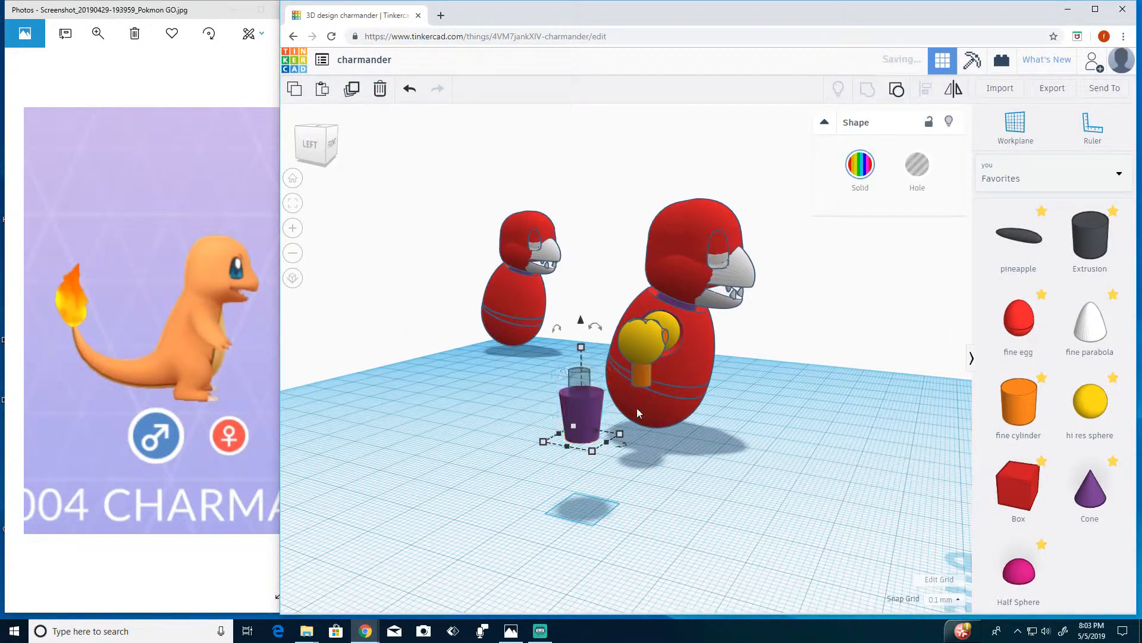
Move the recessed cone beneath the elbow sphere, turn it into a hole and adjust its height around the peg.
{"action": "left_click", "coordinate": [700, 500]}
{"action": "right_click_drag", "start_coordinate": [700, 500], "coordinate": [600, 417]}
{"action": "left_click", "coordinate": [608, 413]}
{"action": "left_click", "coordinate": [608, 409]}
{"action": "left_click_drag", "start_coordinate": [593, 417], "coordinate": [647, 341]}
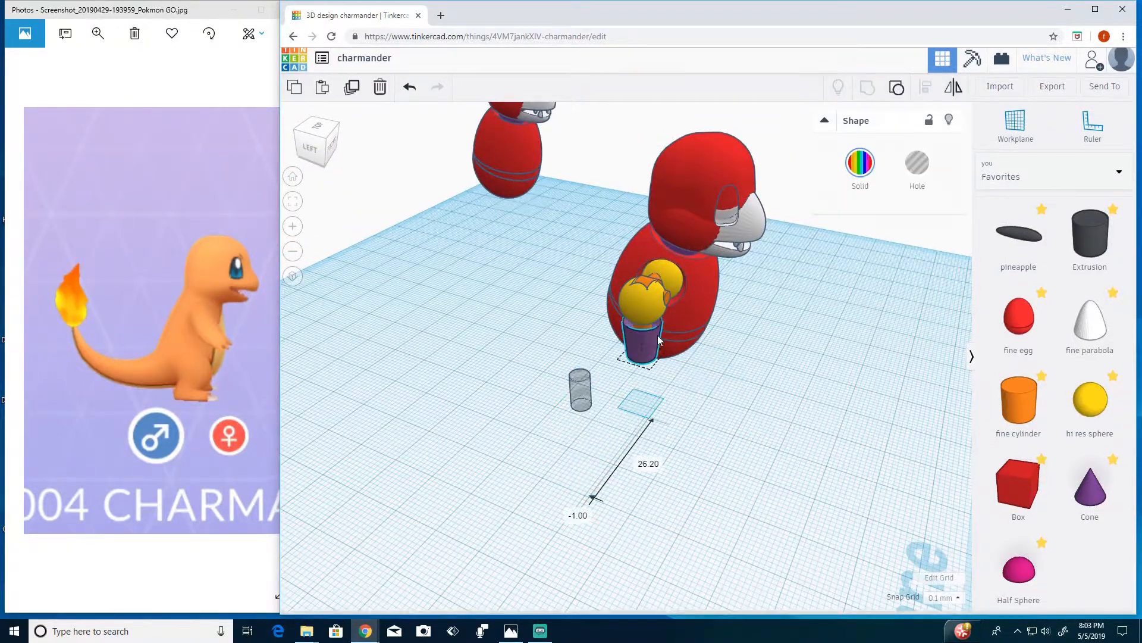
{"action": "key", "text": "h"}
{"action": "right_click_drag", "start_coordinate": [781, 420], "coordinate": [803, 387]}
{"action": "left_click_drag", "start_coordinate": [605, 341], "coordinate": [605, 346]}
{"action": "right_click_drag", "start_coordinate": [690, 450], "coordinate": [619, 470]}
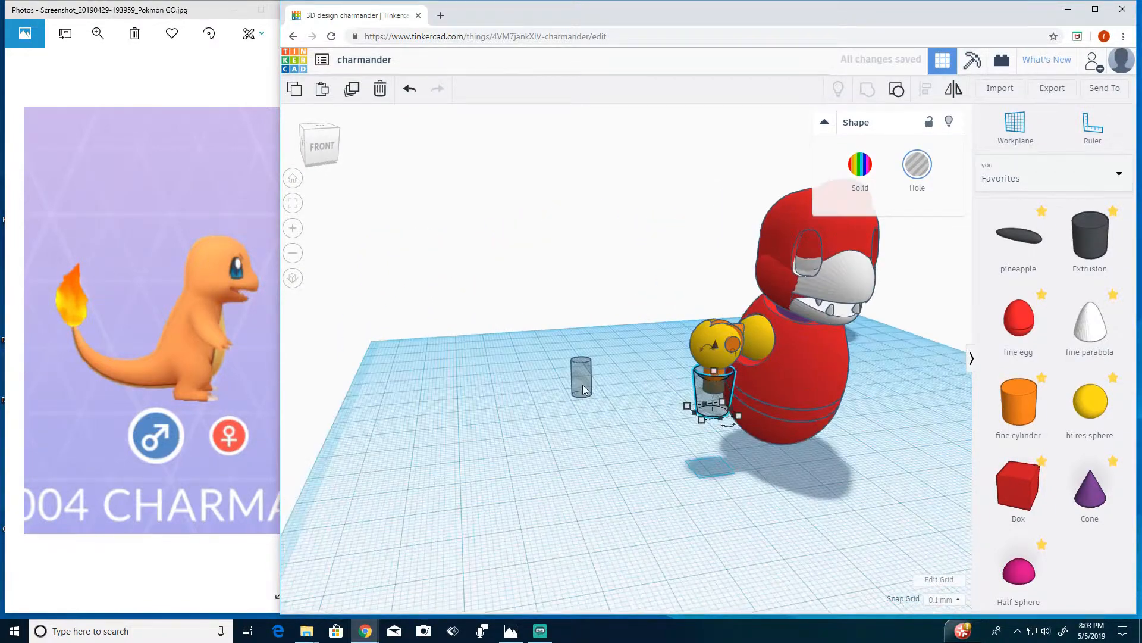
Bring the cylinder hole next to the elbow peg, make the cone solid again and move it to the cylinder.
{"action": "left_click_drag", "start_coordinate": [583, 385], "coordinate": [682, 373]}
{"action": "left_click_drag", "start_coordinate": [686, 321], "coordinate": [686, 334]}
{"action": "right_click_drag", "start_coordinate": [734, 487], "coordinate": [705, 515]}
{"action": "left_click", "coordinate": [731, 400]}
{"action": "left_click", "coordinate": [860, 165]}
{"action": "left_click_drag", "start_coordinate": [687, 366], "coordinate": [676, 362]}
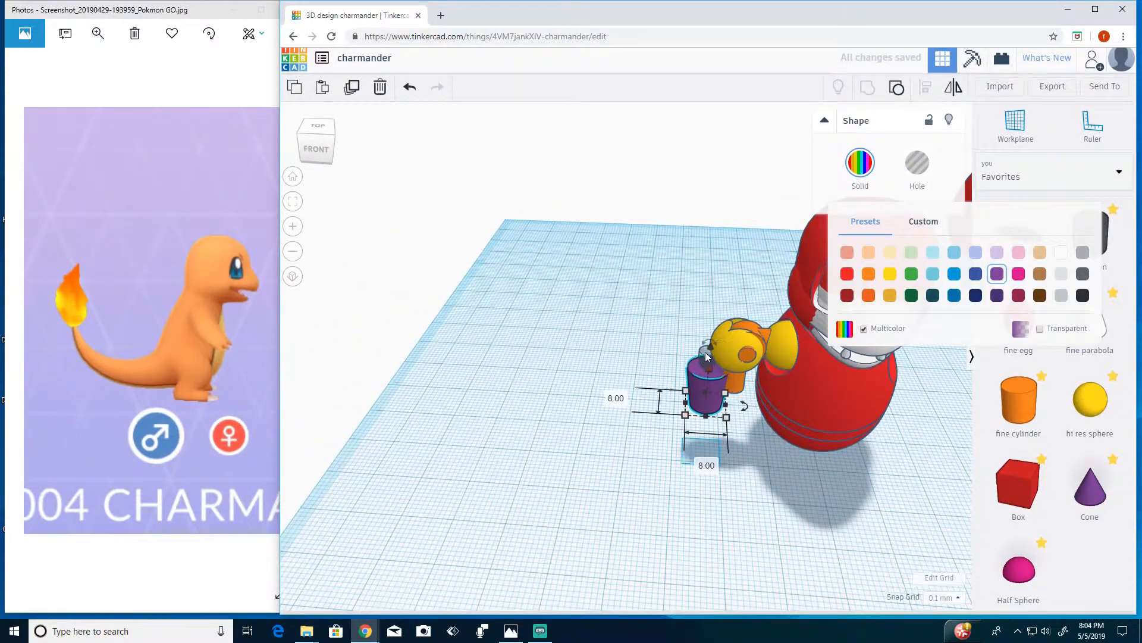
Align the cylinder hole to the cone's center, fine-tune its height and group both to cut the peg socket.
{"action": "left_click", "coordinate": [705, 355], "text": "shift"}
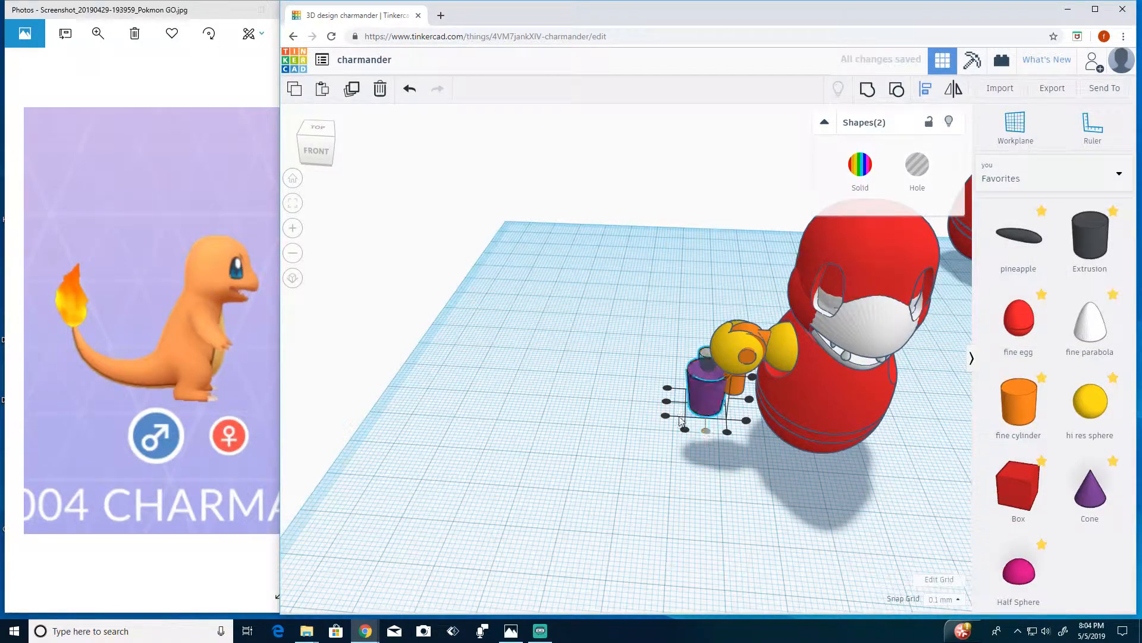
{"action": "left_click", "coordinate": [666, 401]}
{"action": "left_click", "coordinate": [591, 494]}
{"action": "right_click_drag", "start_coordinate": [591, 494], "coordinate": [732, 434]}
{"action": "left_click", "coordinate": [604, 361]}
{"action": "left_click_drag", "start_coordinate": [602, 333], "coordinate": [602, 336]}
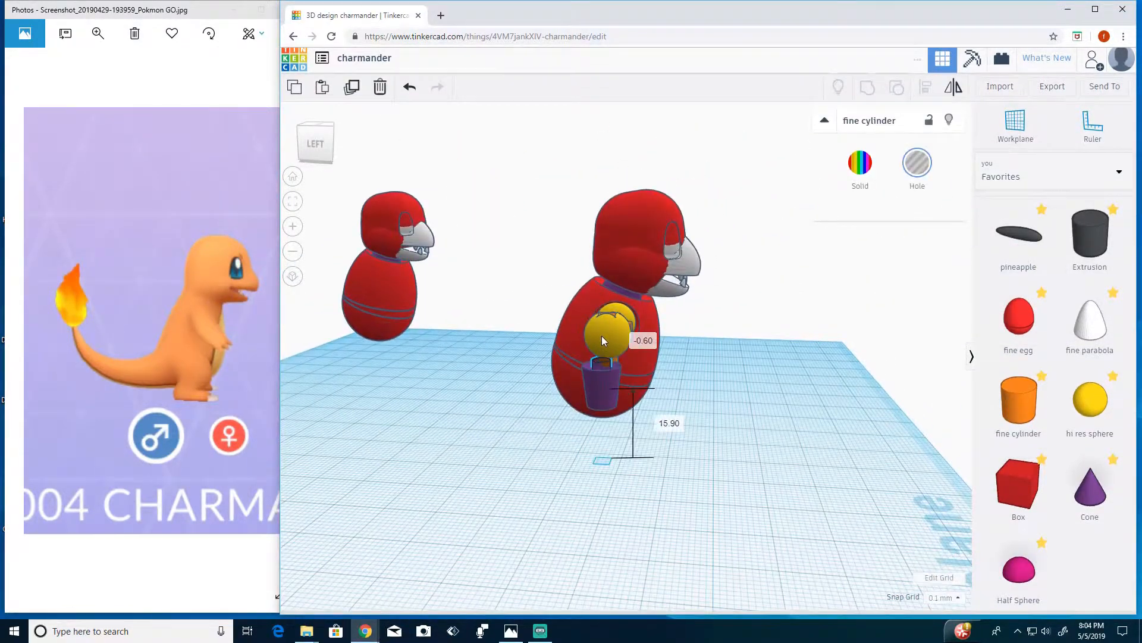
{"action": "left_click", "coordinate": [598, 402], "text": "shift"}
{"action": "left_click", "coordinate": [867, 87]}
Fit the forearm cone over the elbow peg at 14.5 mm above the workplane and make it solid again.
{"action": "right_click_drag", "start_coordinate": [610, 459], "coordinate": [591, 399]}
{"action": "scroll", "coordinate": [591, 399], "scroll_direction": "up", "scroll_amount": 2}
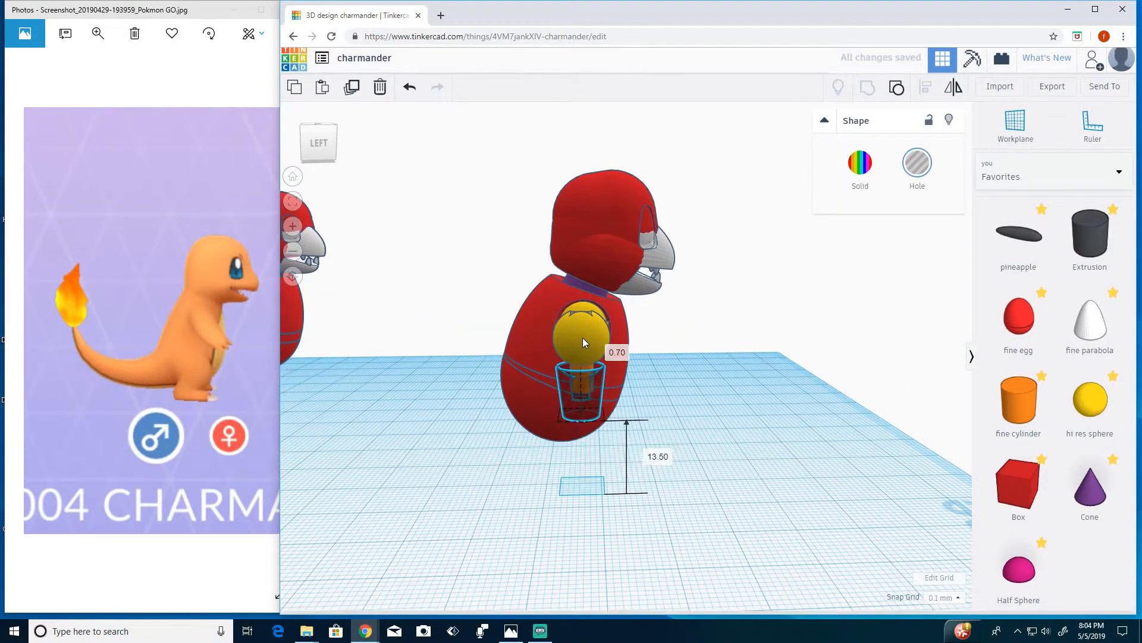
{"action": "right_click_drag", "start_coordinate": [673, 382], "coordinate": [757, 508]}
{"action": "left_click_drag", "start_coordinate": [736, 351], "coordinate": [735, 347]}
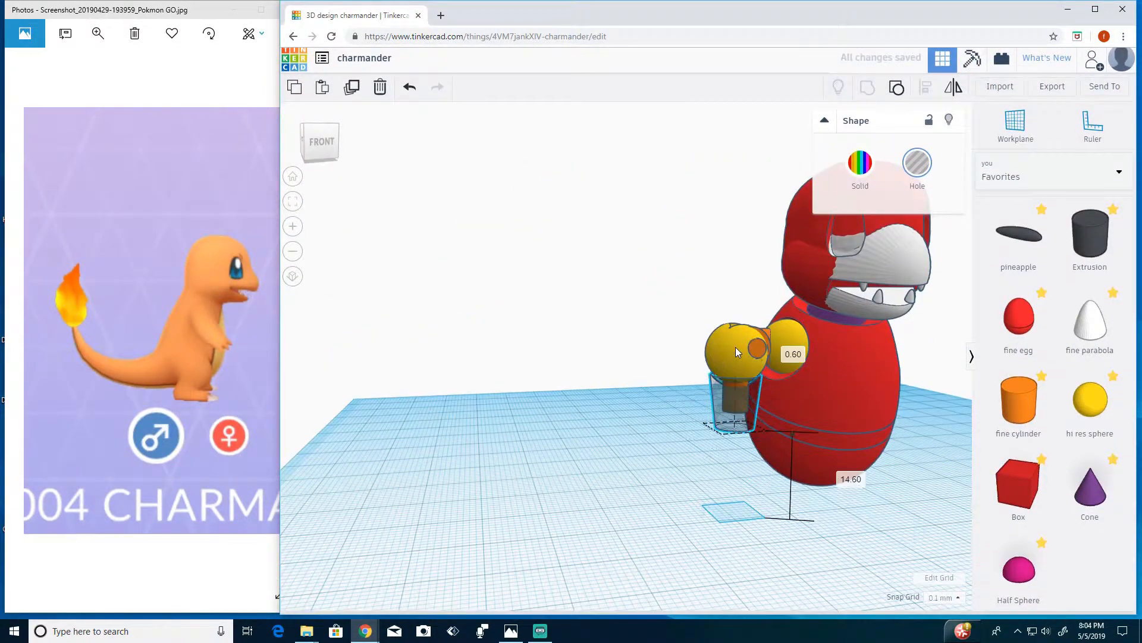
{"action": "left_click", "coordinate": [860, 166]}
{"action": "right_click_drag", "start_coordinate": [772, 543], "coordinate": [641, 402]}
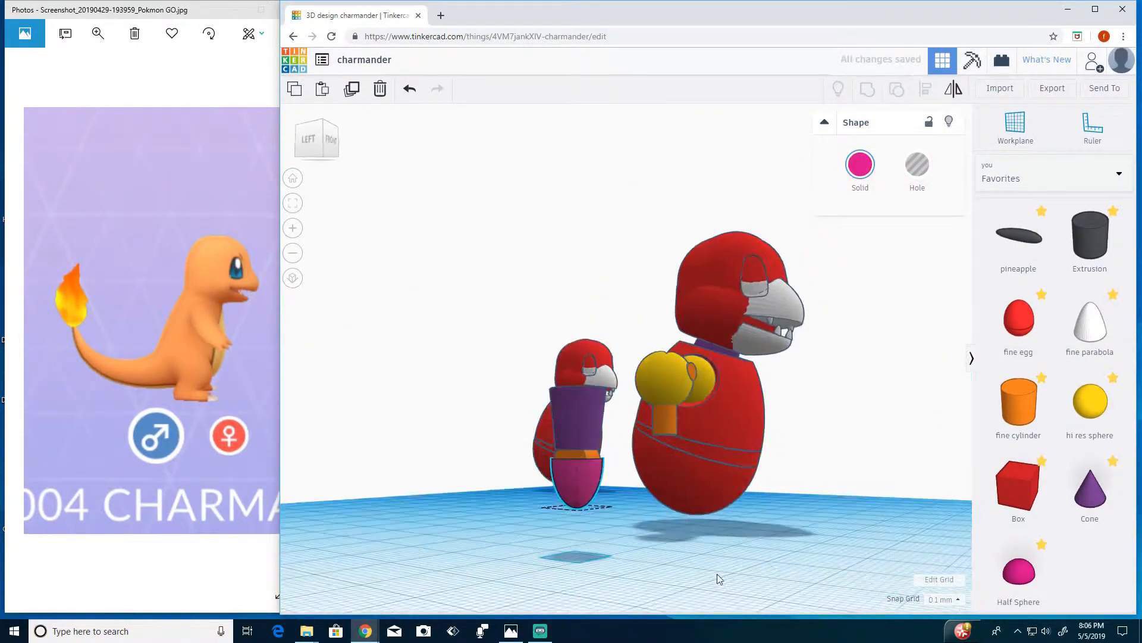
Add a fine parabola near the arm and shrink it proportionally to a small claw.
{"action": "right_click_drag", "start_coordinate": [717, 574], "coordinate": [560, 522]}
{"action": "right_click_drag", "start_coordinate": [652, 542], "coordinate": [732, 548]}
{"action": "left_click_drag", "start_coordinate": [1089, 321], "coordinate": [678, 506]}
{"action": "left_click_drag", "start_coordinate": [682, 403], "coordinate": [681, 480], "text": "shift"}
{"action": "scroll", "coordinate": [696, 539], "scroll_direction": "up", "scroll_amount": 2}
{"action": "left_click_drag", "start_coordinate": [678, 541], "coordinate": [699, 546]}
{"action": "left_click", "coordinate": [705, 560]}
{"action": "right_click_drag", "start_coordinate": [705, 559], "coordinate": [714, 545]}
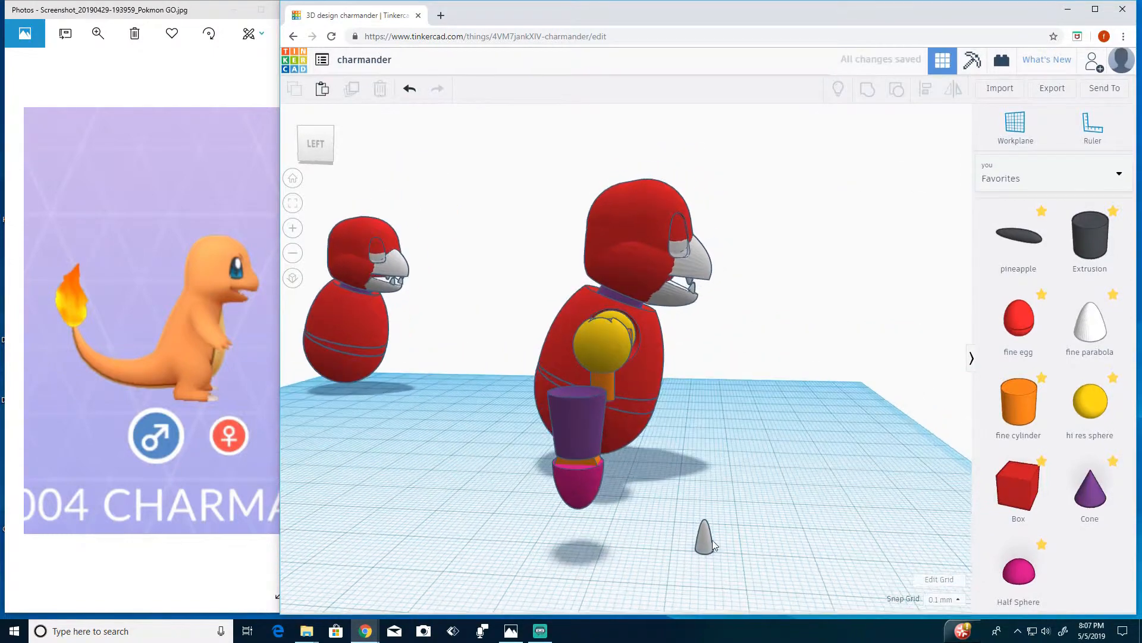
Move the claw next to the pink hand, flip it point-down and raise it to 3.1 mm above the workplane.
{"action": "left_click_drag", "start_coordinate": [709, 543], "coordinate": [631, 543]}
{"action": "left_click", "coordinate": [615, 559]}
{"action": "right_click_drag", "start_coordinate": [616, 559], "coordinate": [631, 540]}
{"action": "left_click_drag", "start_coordinate": [630, 541], "coordinate": [619, 539]}
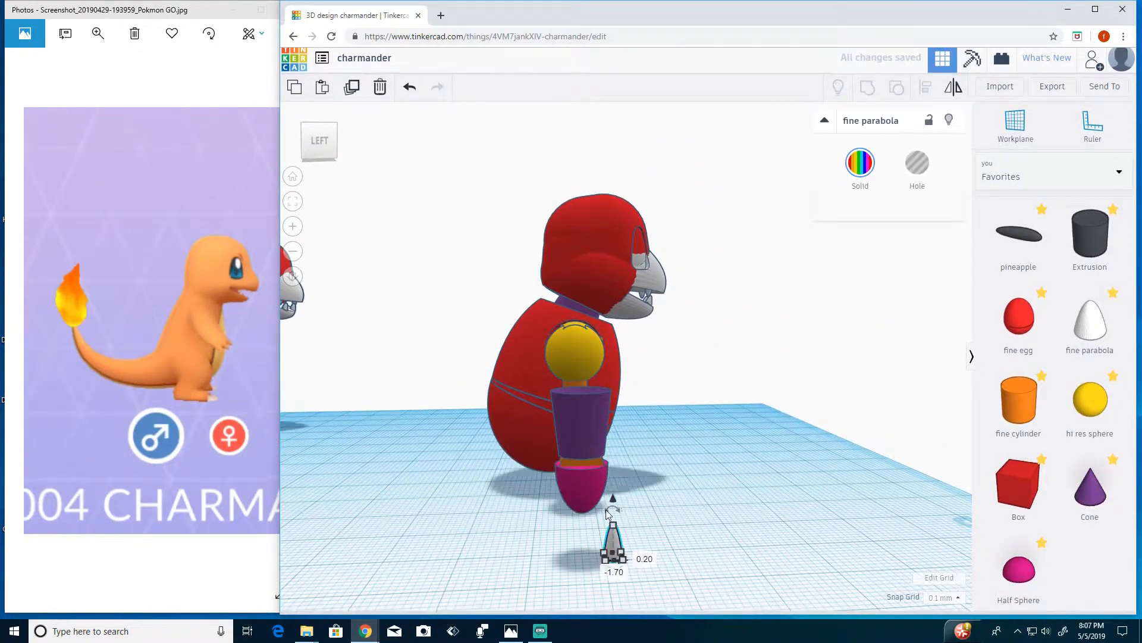
{"action": "left_click_drag", "start_coordinate": [613, 499], "coordinate": [616, 476]}
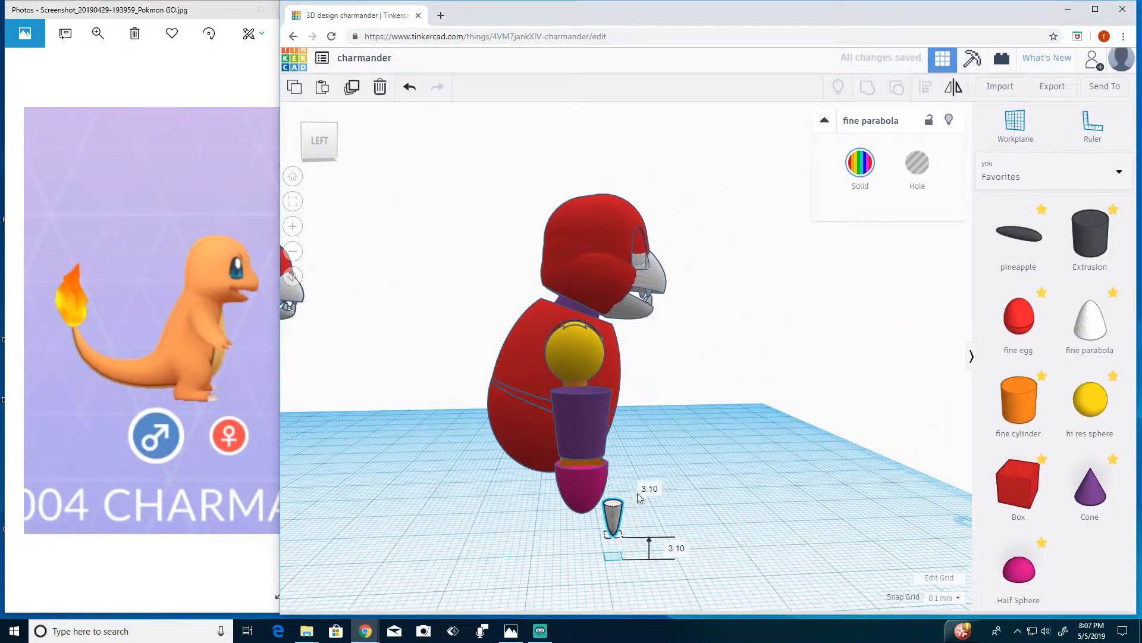
Shift the claw under the pink hand and raise it into the hand's tip.
{"action": "scroll", "coordinate": [668, 526], "scroll_direction": "up", "scroll_amount": 1}
{"action": "right_click_drag", "start_coordinate": [662, 539], "coordinate": [671, 515]}
{"action": "left_click_drag", "start_coordinate": [619, 550], "coordinate": [598, 548]}
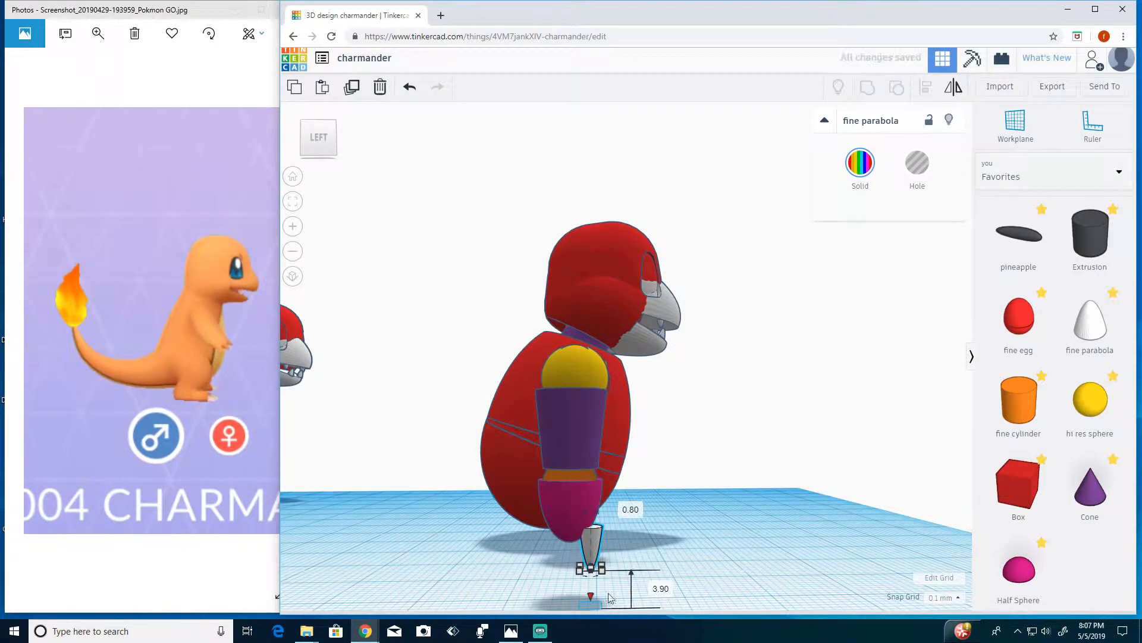
{"action": "right_click_drag", "start_coordinate": [623, 563], "coordinate": [538, 530]}
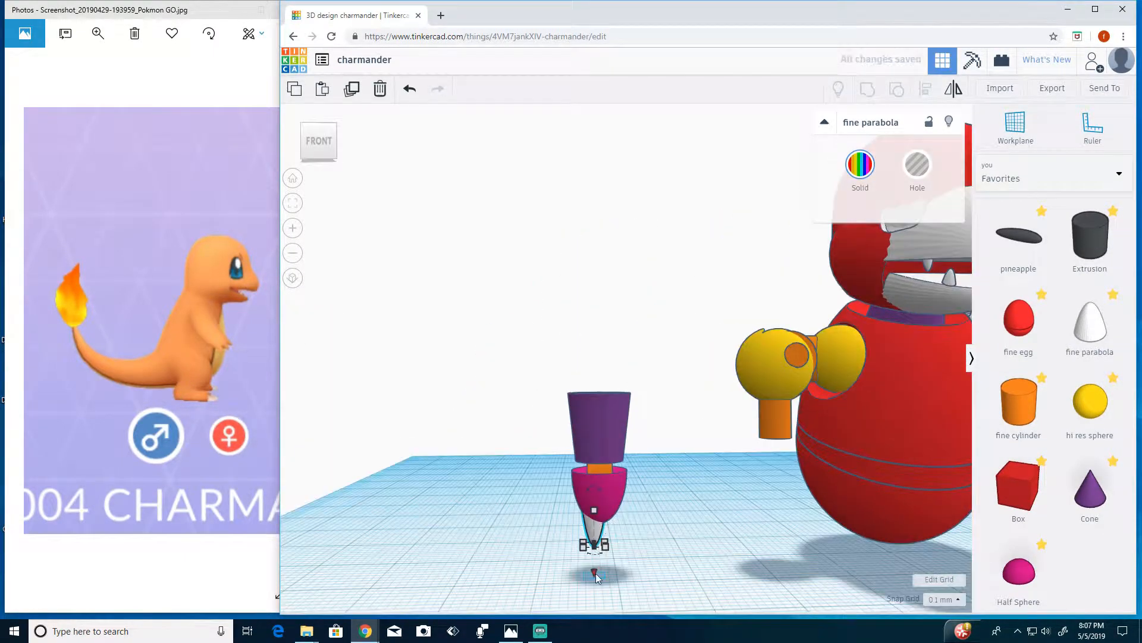
{"action": "left_click_drag", "start_coordinate": [592, 570], "coordinate": [590, 564]}
{"action": "right_click_drag", "start_coordinate": [590, 564], "coordinate": [751, 565]}
Align the claw to the center of the pink hand and raise it to 4.8 mm above the workplane.
{"action": "left_click", "coordinate": [592, 523], "text": "shift"}
{"action": "left_click", "coordinate": [925, 89]}
{"action": "left_click", "coordinate": [568, 576]}
{"action": "left_click", "coordinate": [722, 551]}
{"action": "left_click", "coordinate": [582, 537]}
{"action": "left_click_drag", "start_coordinate": [564, 593], "coordinate": [563, 589]}
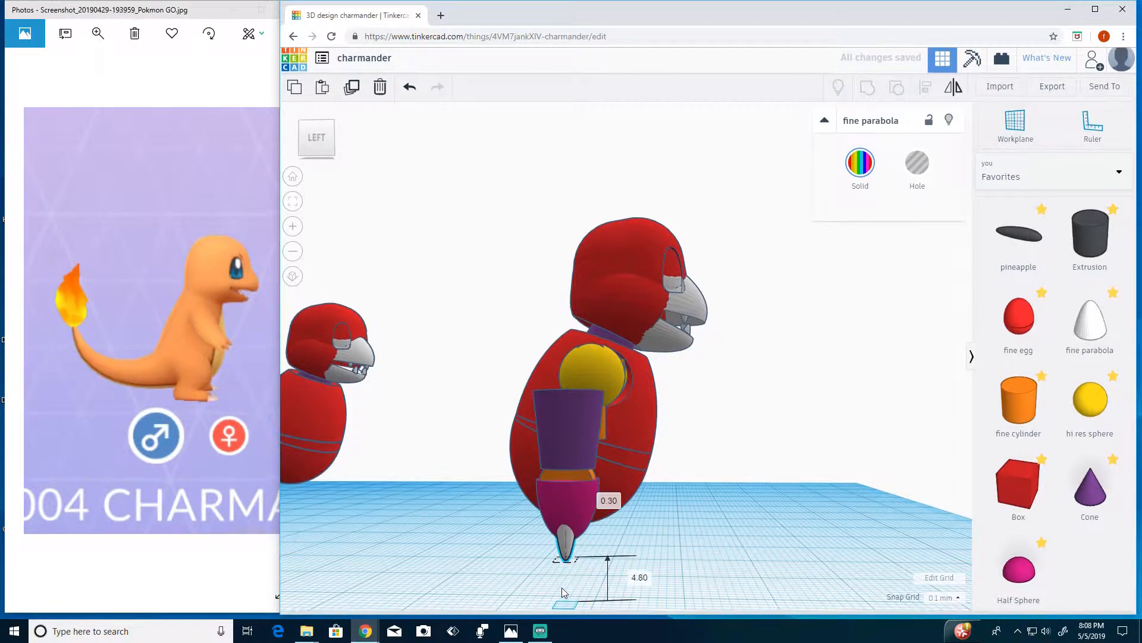
Duplicate the claw and place copies on both sides of the original, forming three claws on the hand.
{"action": "key", "text": "ctrl+d"}
{"action": "key", "text": "shift+Right"}
{"action": "key", "text": "shift+Right"}
{"action": "key", "text": "Right"}
{"action": "key", "text": "Right"}
{"action": "key", "text": "Right"}
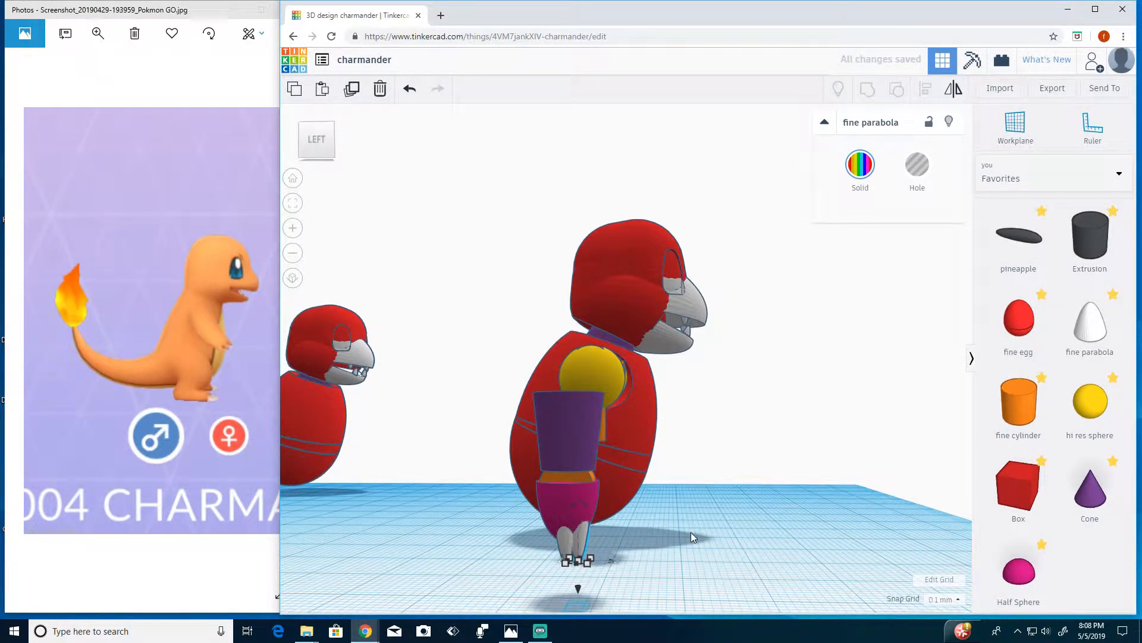
{"action": "right_click_drag", "start_coordinate": [695, 558], "coordinate": [485, 559]}
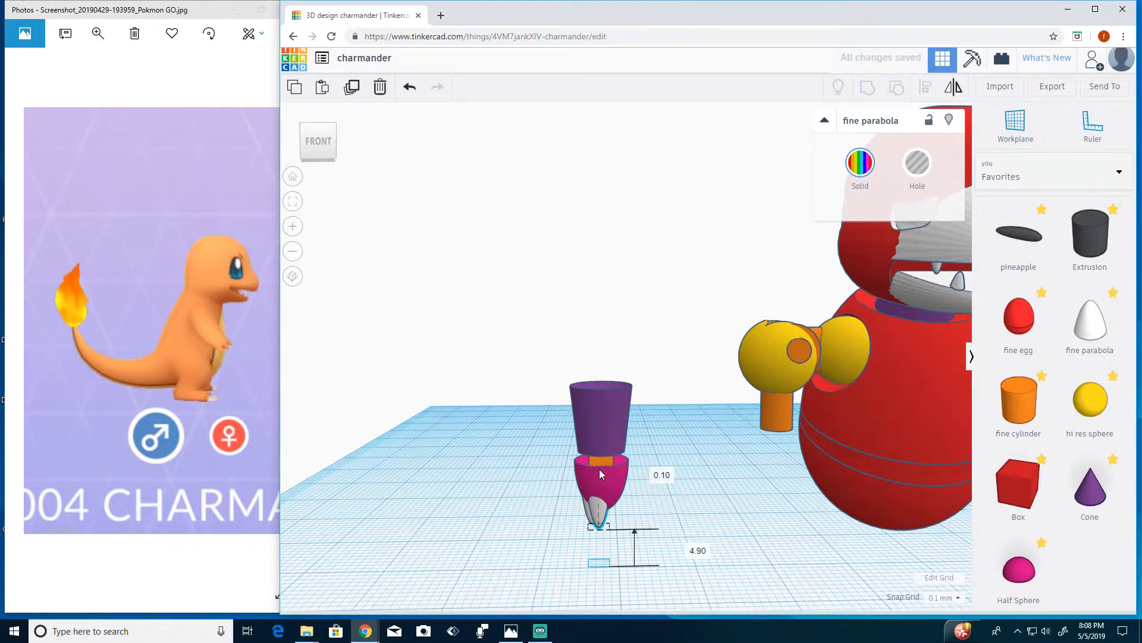
{"action": "right_click_drag", "start_coordinate": [599, 469], "coordinate": [601, 550]}
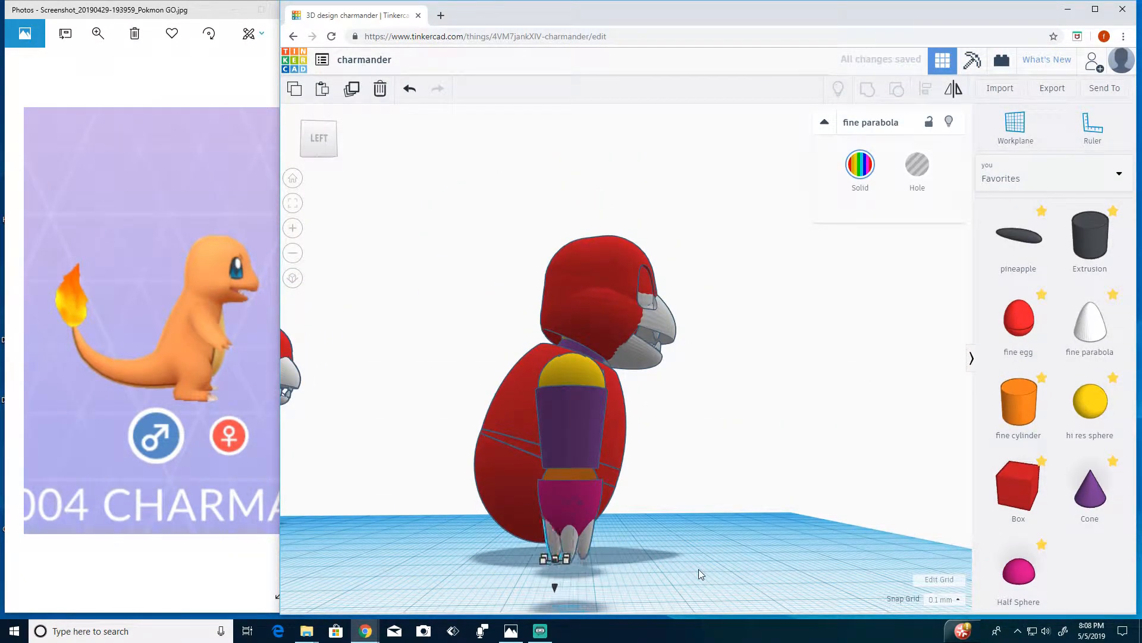
{"action": "right_click_drag", "start_coordinate": [699, 569], "coordinate": [513, 548]}
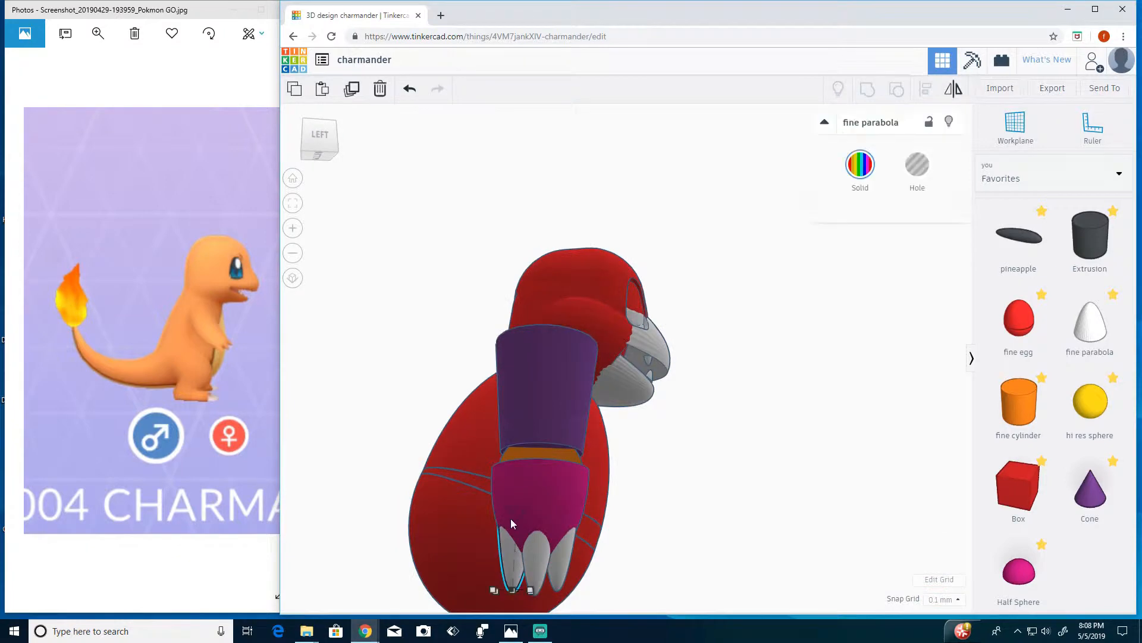
Rotate the outer claws by 15° so they splay away from the middle claw.
{"action": "mouse_move", "coordinate": [526, 476]}
{"action": "left_mouse_down"}
{"action": "mouse_move", "coordinate": [542, 459]}
{"action": "mouse_move", "coordinate": [616, 533]}
{"action": "mouse_move", "coordinate": [569, 515]}
{"action": "mouse_move", "coordinate": [541, 461]}
{"action": "left_mouse_up"}
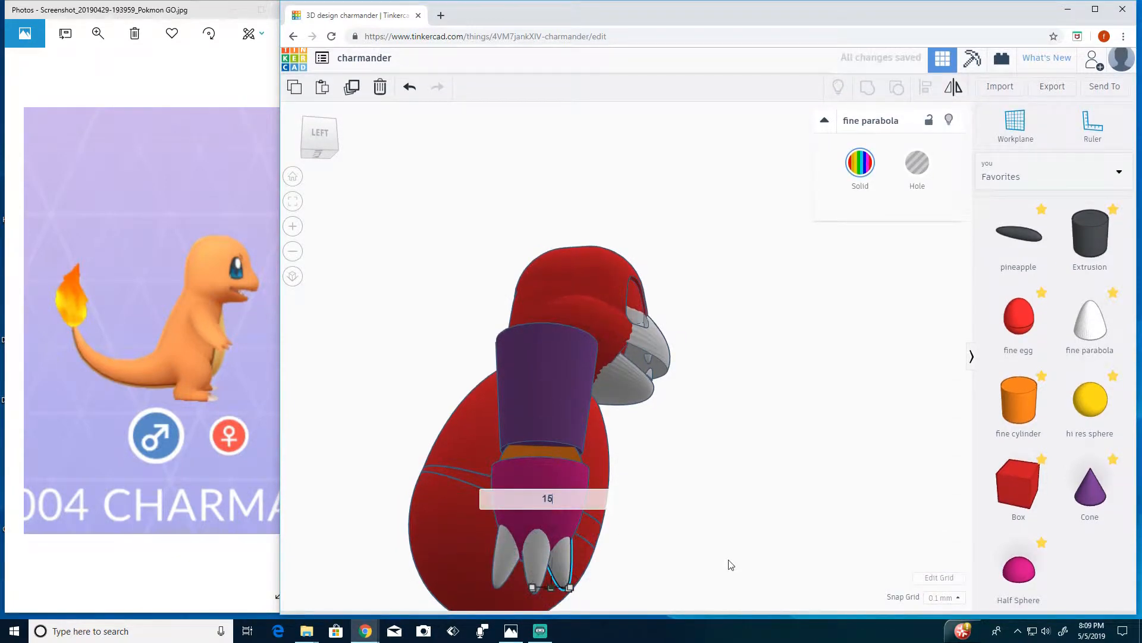
{"action": "right_click_drag", "start_coordinate": [729, 562], "coordinate": [625, 506]}
{"action": "left_click", "coordinate": [664, 576]}
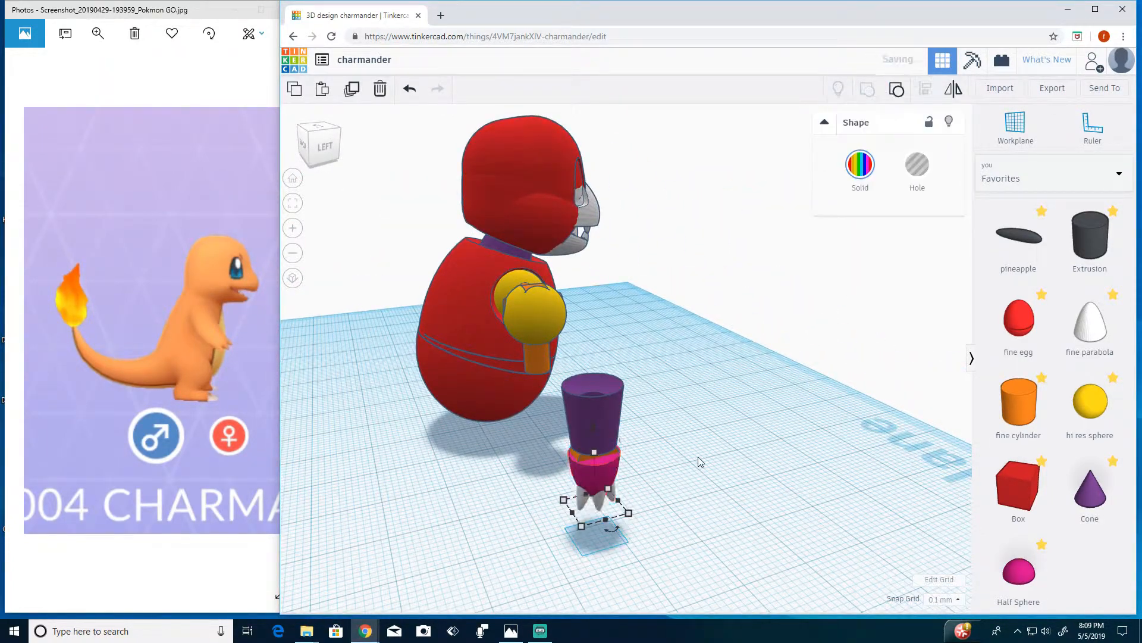
Try turning the grouped hand about its vertical axis.
{"action": "right_click_drag", "start_coordinate": [700, 462], "coordinate": [711, 551]}
{"action": "left_click", "coordinate": [625, 496]}
{"action": "left_click_drag", "start_coordinate": [603, 485], "coordinate": [634, 463]}
{"action": "left_click", "coordinate": [406, 96]}
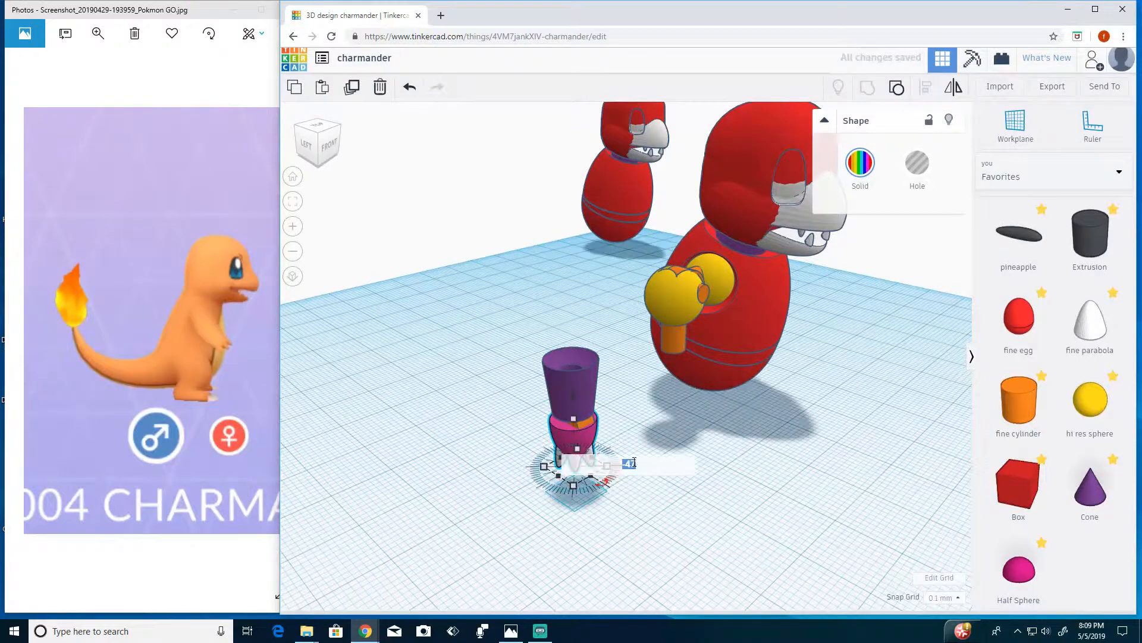
{"action": "left_click", "coordinate": [549, 551]}
{"action": "right_click_drag", "start_coordinate": [549, 551], "coordinate": [653, 509]}
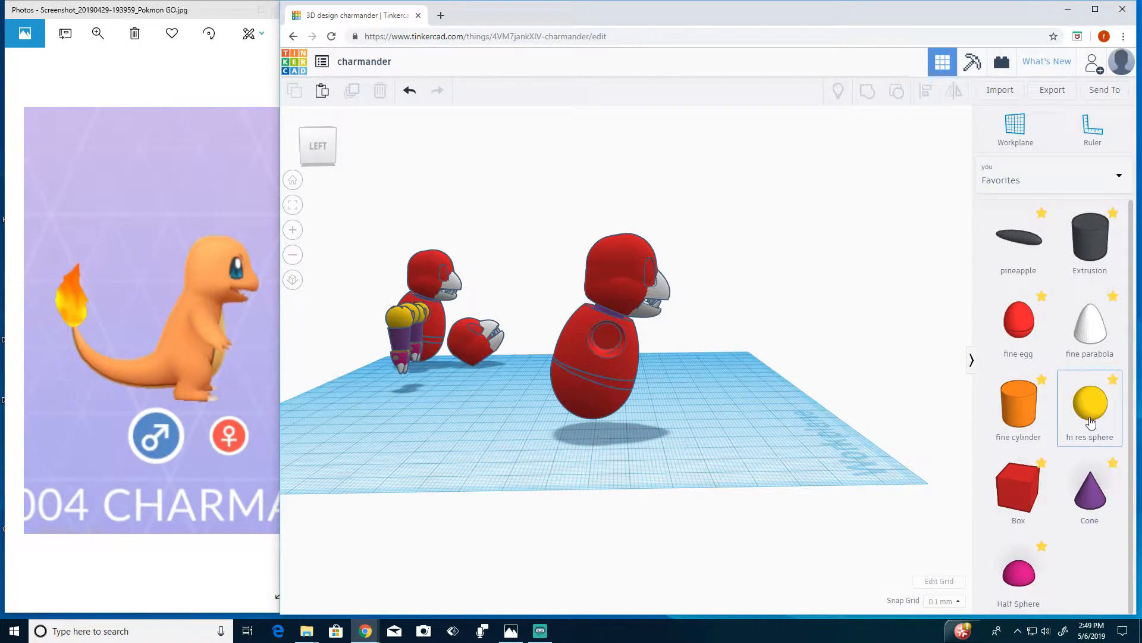
Add a hi res sphere flattened to 10 mm and fit it tilted against the lower side of the body as the thigh.
{"action": "left_click_drag", "start_coordinate": [1090, 422], "coordinate": [569, 461]}
{"action": "right_click_drag", "start_coordinate": [615, 445], "coordinate": [576, 485]}
{"action": "type", "text": "10"}
{"action": "key", "text": "Return"}
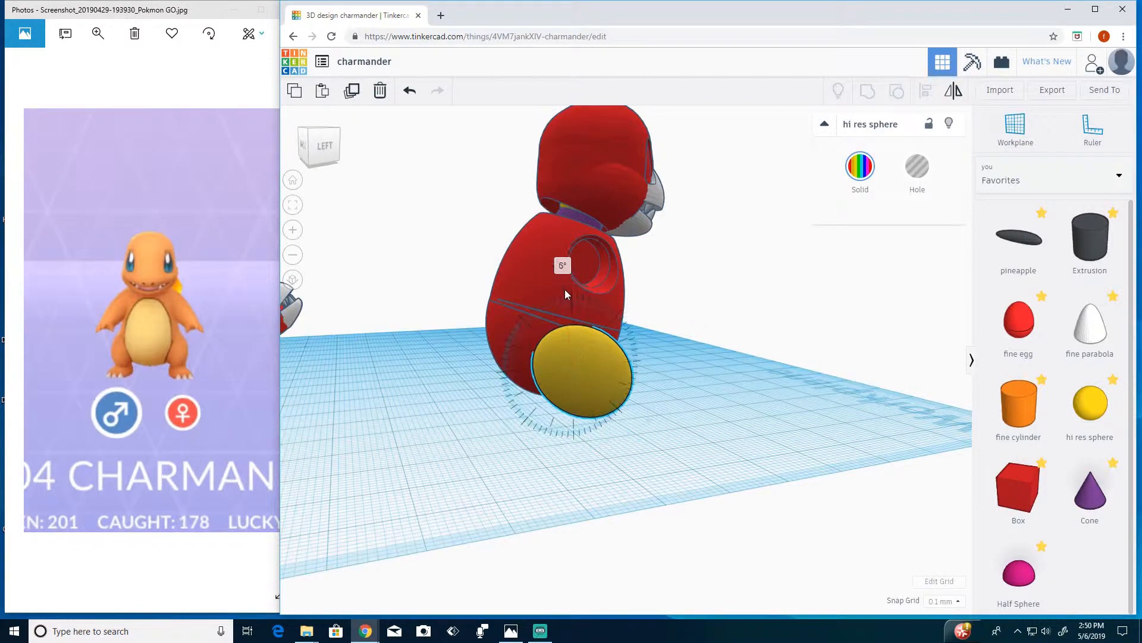
{"action": "right_click_drag", "start_coordinate": [565, 289], "coordinate": [904, 405]}
{"action": "left_click", "coordinate": [673, 443]}
Add a pineapple shape beside the body and rotate it 90° so it stands upright.
{"action": "left_click_drag", "start_coordinate": [1036, 262], "coordinate": [741, 395]}
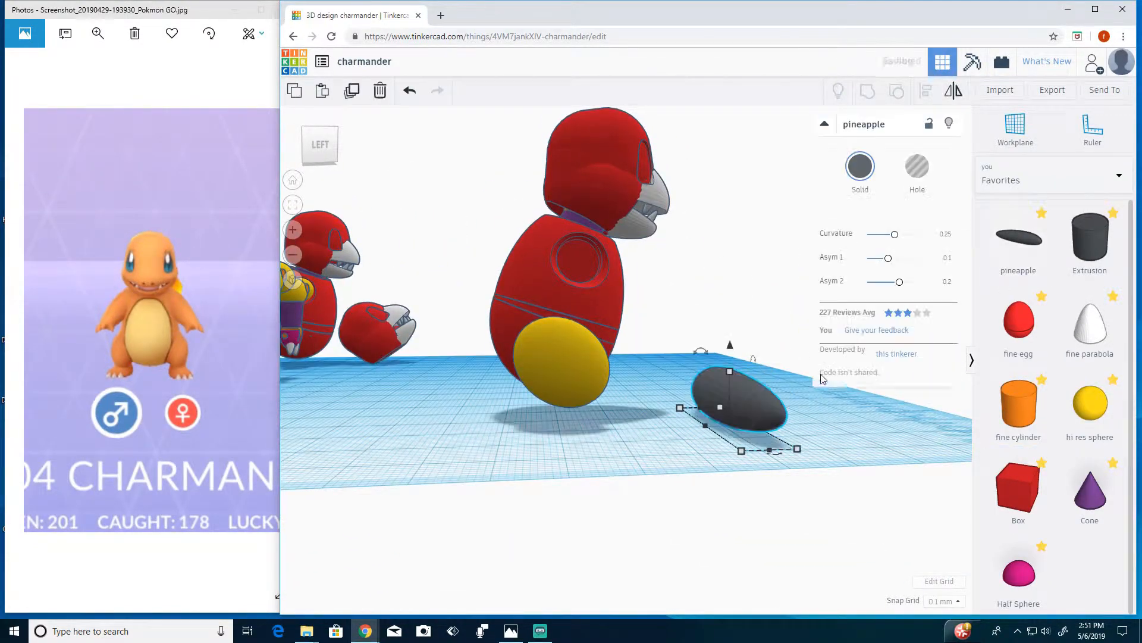
{"action": "right_click", "coordinate": [824, 376]}
{"action": "right_click_drag", "start_coordinate": [824, 376], "coordinate": [744, 387]}
{"action": "left_click_drag", "start_coordinate": [762, 373], "coordinate": [833, 416]}
{"action": "middle_click_drag", "start_coordinate": [845, 415], "coordinate": [775, 415]}
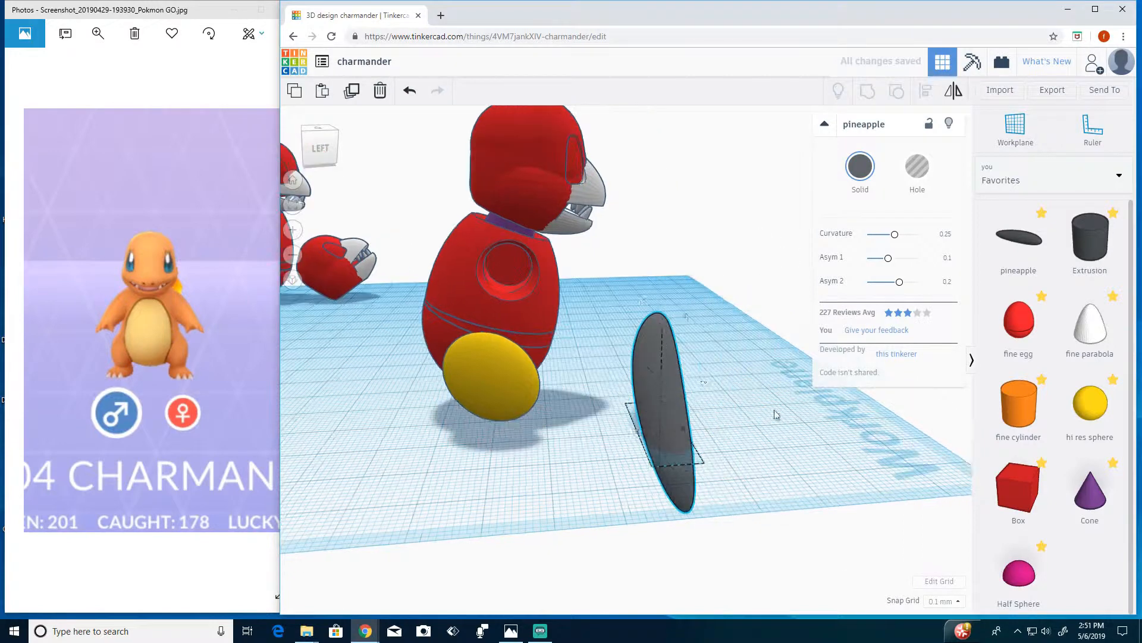
{"action": "left_click_drag", "start_coordinate": [687, 316], "coordinate": [748, 396]}
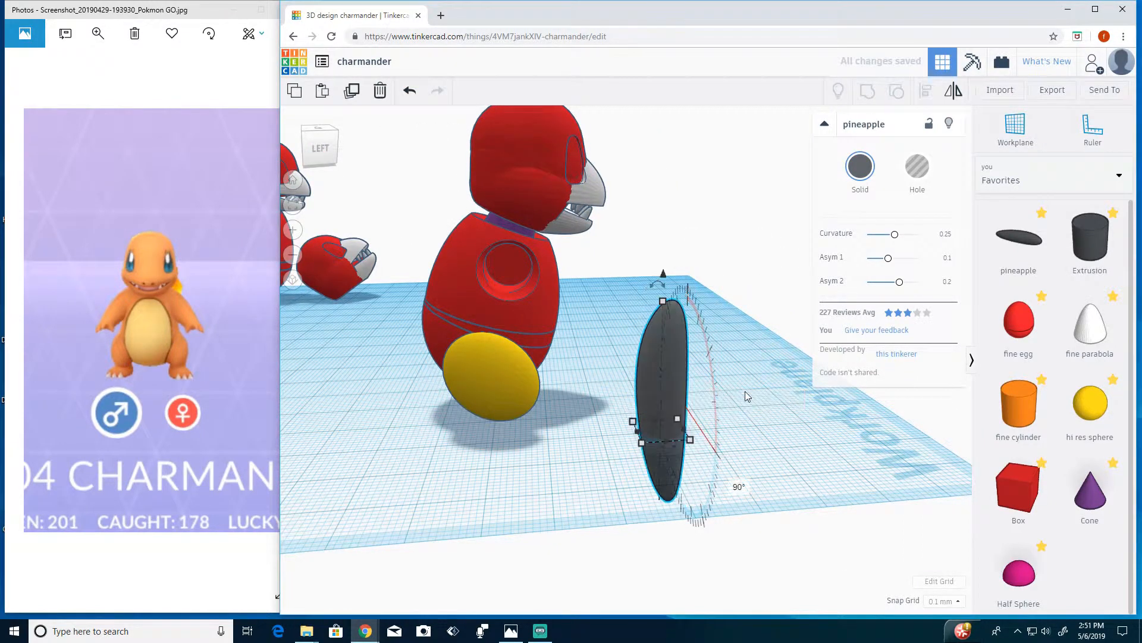
Shorten the pineapple, bend it with Curvature -1.26 and Asym 2 0.36, and place it under the thigh as the lower leg.
{"action": "mouse_move", "coordinate": [662, 305]}
{"action": "left_mouse_down"}
{"action": "mouse_move", "coordinate": [661, 403]}
{"action": "mouse_move", "coordinate": [662, 315]}
{"action": "left_mouse_up"}
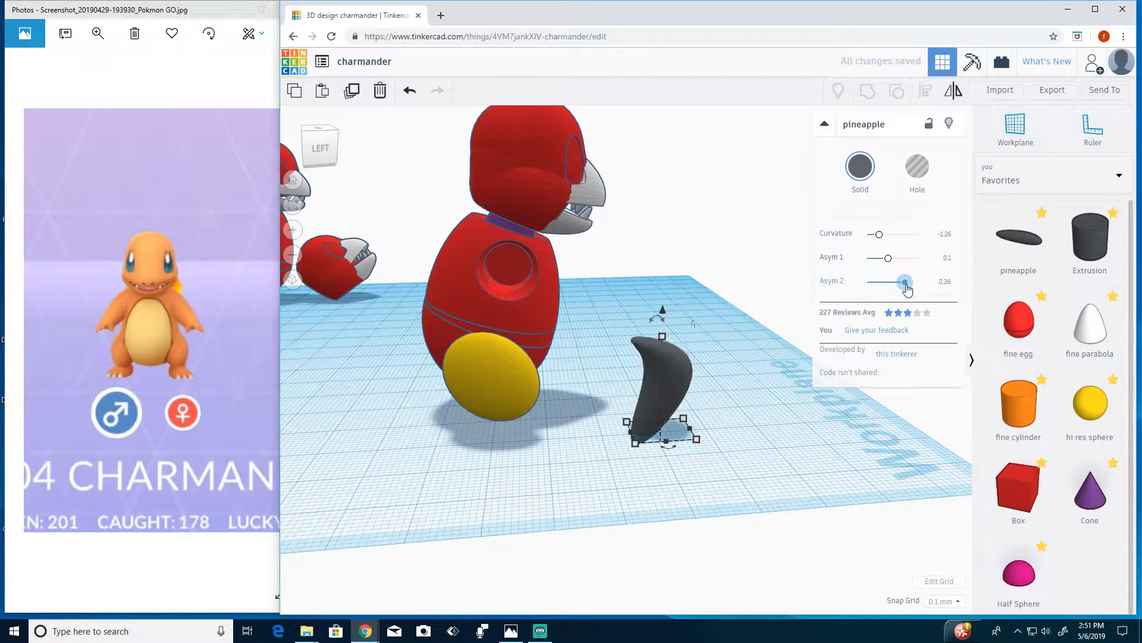
{"action": "left_click_drag", "start_coordinate": [655, 405], "coordinate": [509, 402]}
{"action": "right_click_drag", "start_coordinate": [509, 402], "coordinate": [616, 397]}
{"action": "scroll", "coordinate": [139, 331], "scroll_direction": "down", "scroll_amount": 1}
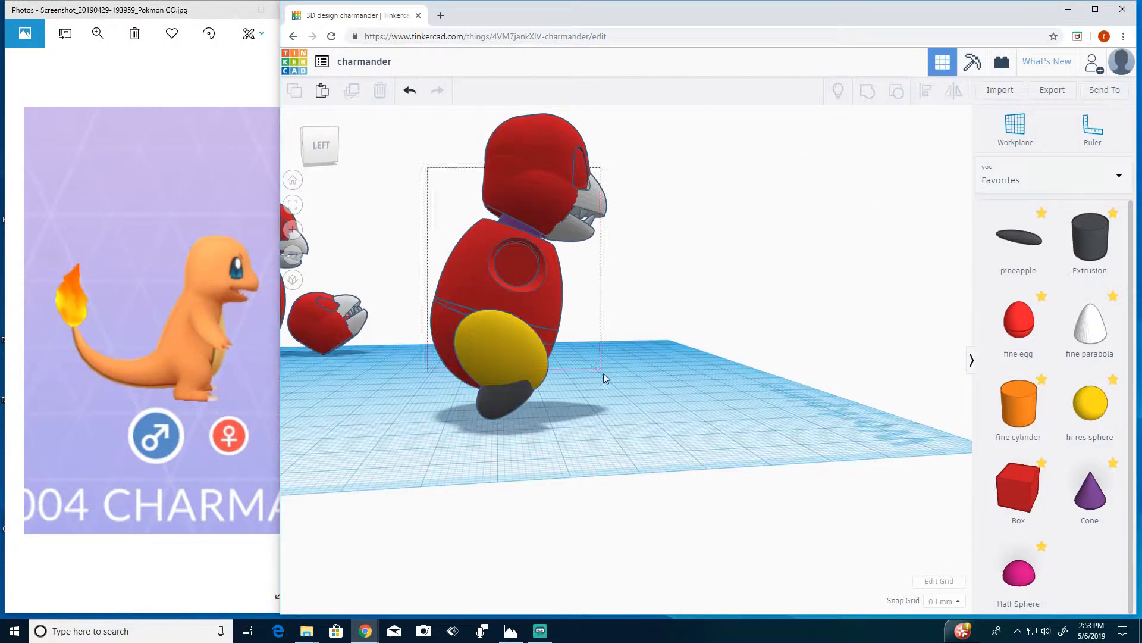
Add a hi res sphere beside the figure and size it to 8 mm for the ankle.
{"action": "left_click_drag", "start_coordinate": [1090, 403], "coordinate": [654, 437]}
{"action": "right_click_drag", "start_coordinate": [705, 410], "coordinate": [714, 470]}
{"action": "left_click", "coordinate": [586, 480]}
{"action": "left_click", "coordinate": [629, 455]}
{"action": "type", "text": "8"}
{"action": "key", "text": "Return"}
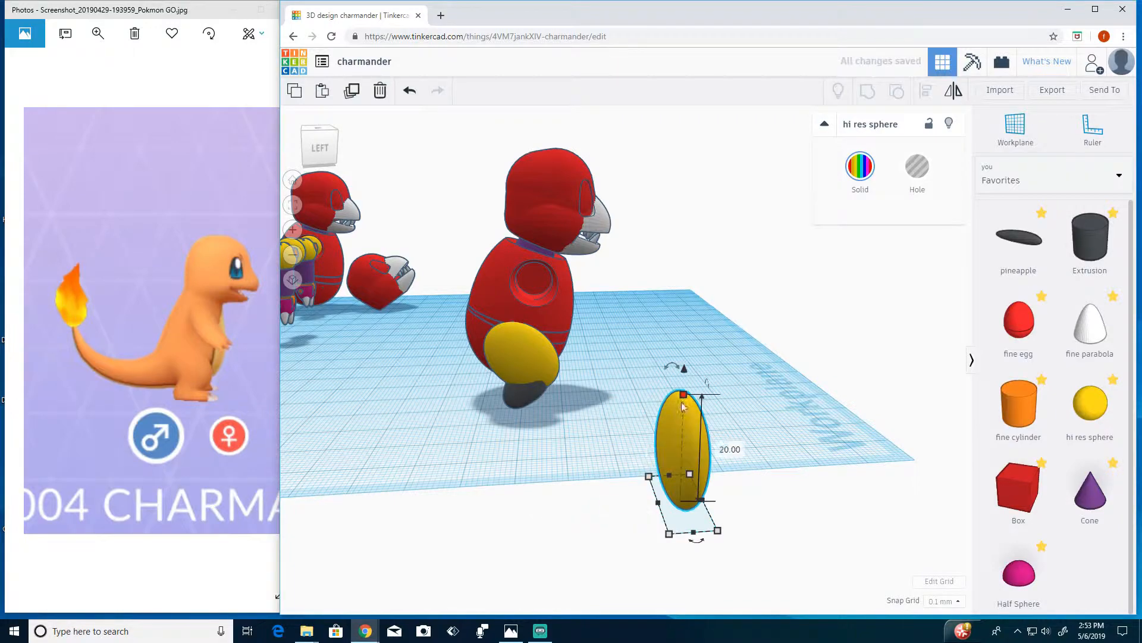
Position the small ankle sphere below the dark lower leg.
{"action": "left_click_drag", "start_coordinate": [689, 499], "coordinate": [500, 408]}
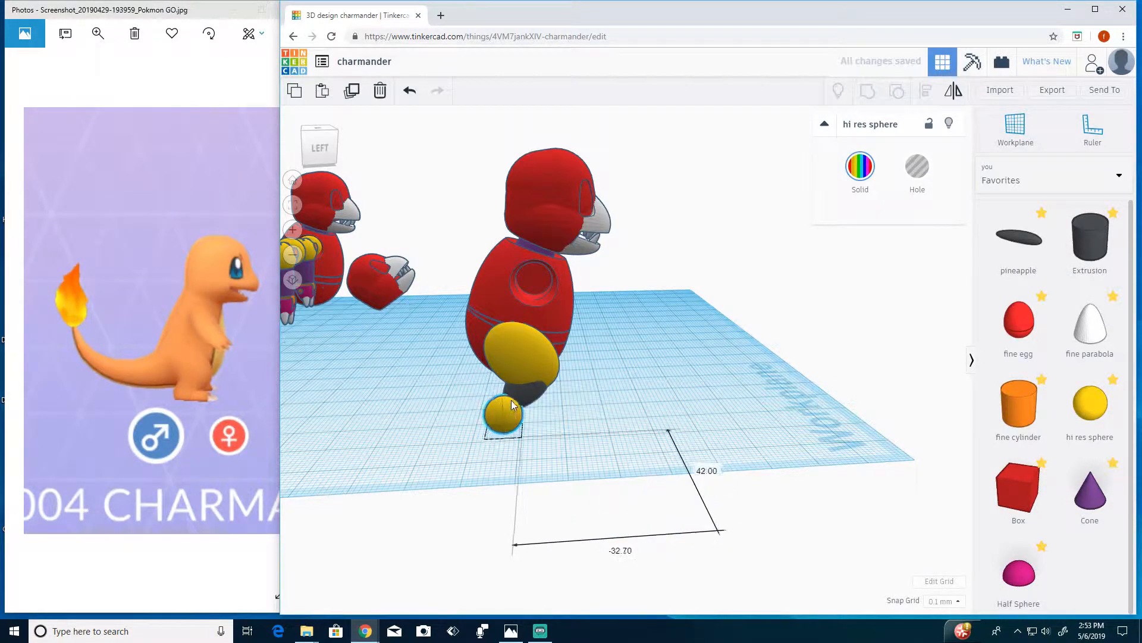
{"action": "scroll", "coordinate": [562, 388], "scroll_direction": "up", "scroll_amount": 4}
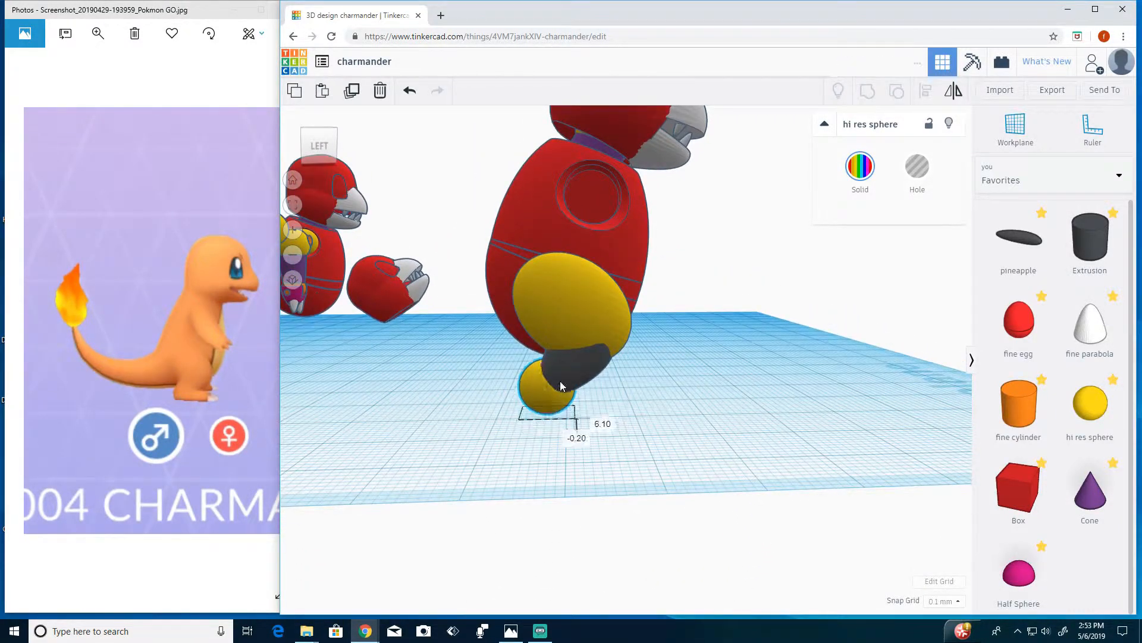
{"action": "scroll", "coordinate": [688, 405], "scroll_direction": "down", "scroll_amount": 4}
{"action": "left_click_drag", "start_coordinate": [719, 391], "coordinate": [547, 172]}
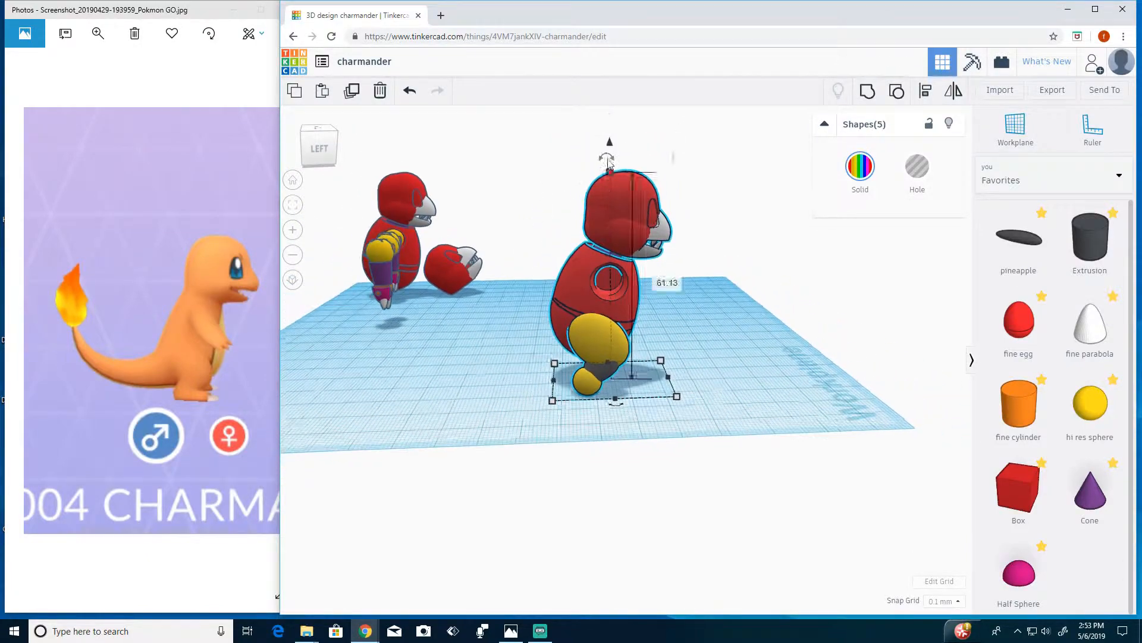
{"action": "right_click_drag", "start_coordinate": [631, 423], "coordinate": [629, 395]}
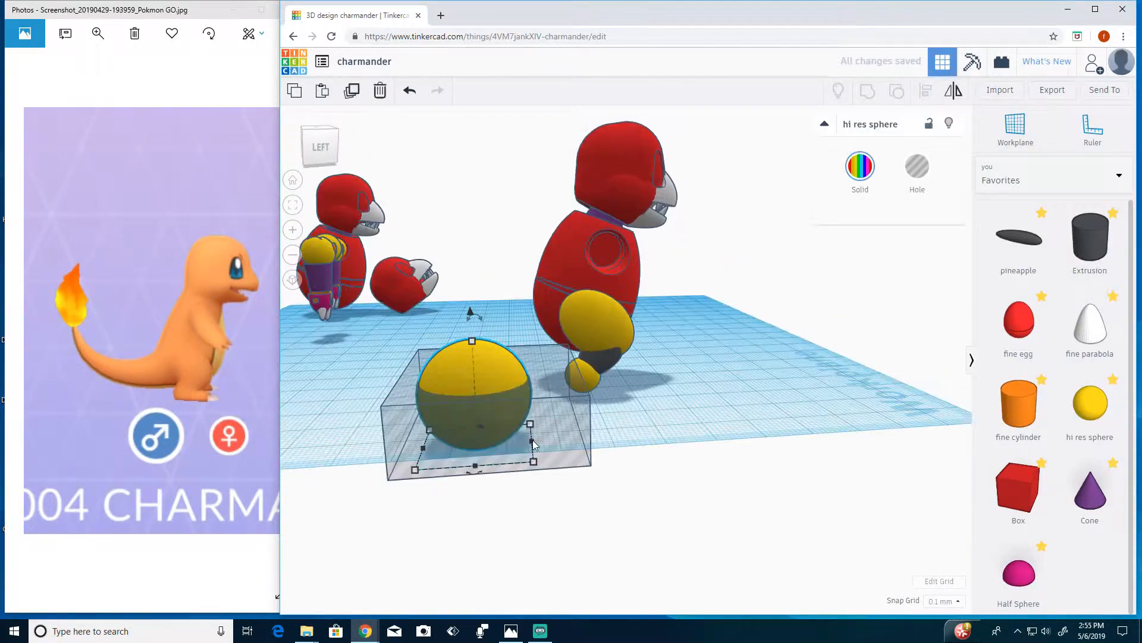
Stretch the sphere in the hole box into an ellipsoid about 22 mm long and raise it partly out of the box.
{"action": "left_click_drag", "start_coordinate": [532, 441], "coordinate": [576, 438]}
{"action": "left_click_drag", "start_coordinate": [495, 315], "coordinate": [495, 301]}
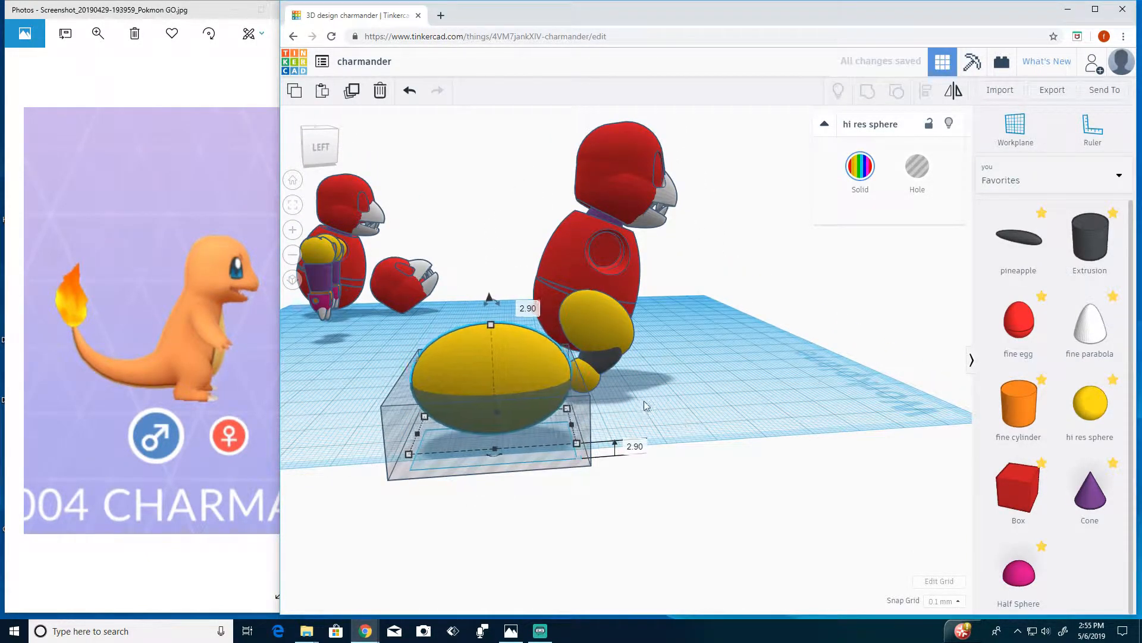
{"action": "right_click_drag", "start_coordinate": [645, 405], "coordinate": [650, 378]}
{"action": "left_click_drag", "start_coordinate": [515, 248], "coordinate": [513, 287]}
{"action": "left_click_drag", "start_coordinate": [512, 290], "coordinate": [513, 297]}
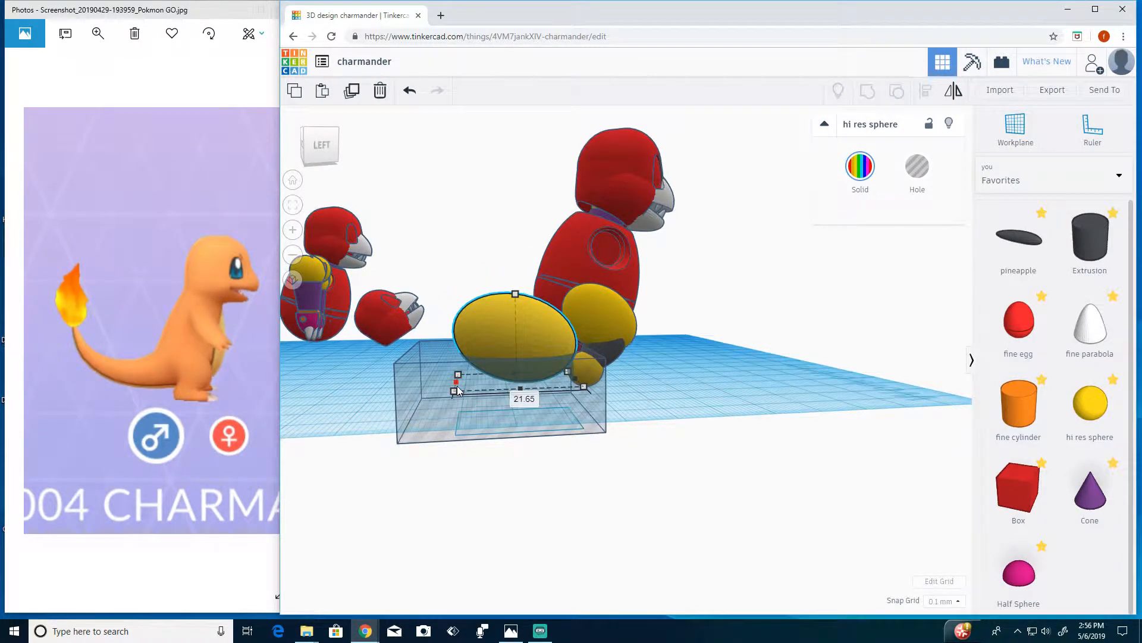
Group the ellipsoid with the hole box to cut a flat-bottomed foot, duplicate it and move the copy around the ankle sphere.
{"action": "right_click_drag", "start_coordinate": [707, 373], "coordinate": [659, 441]}
{"action": "left_click", "coordinate": [422, 462], "text": "shift"}
{"action": "left_click", "coordinate": [867, 90]}
{"action": "key", "text": "d"}
{"action": "left_click_drag", "start_coordinate": [532, 405], "coordinate": [595, 391]}
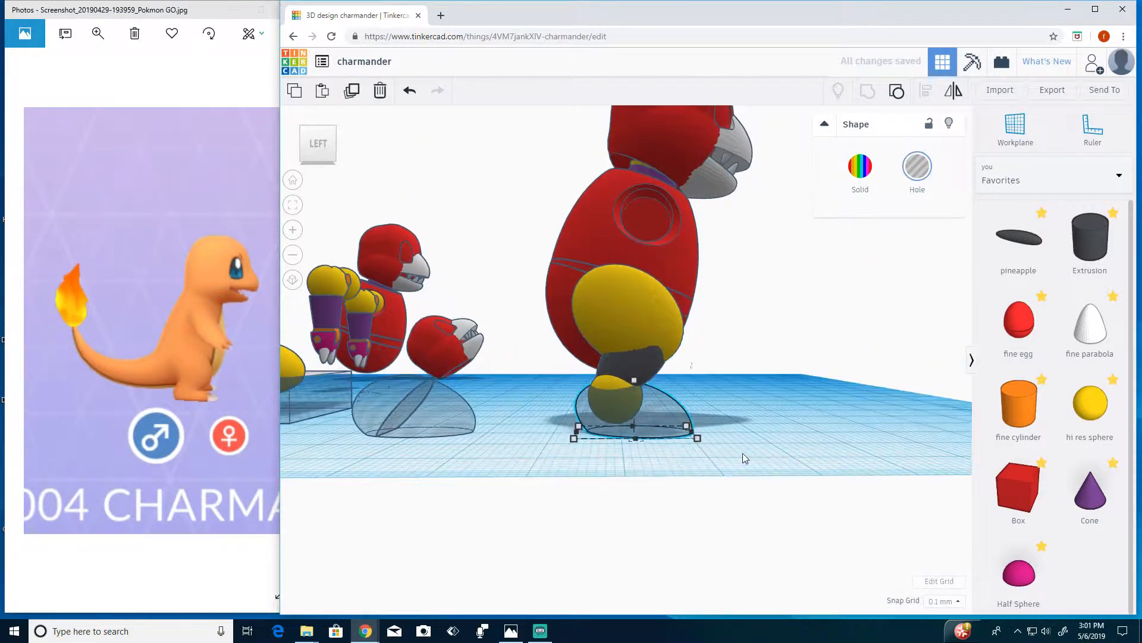
Change the foot shape around the ankle sphere from a hole to a solid.
{"action": "right_click_drag", "start_coordinate": [742, 452], "coordinate": [743, 268]}
{"action": "left_click", "coordinate": [861, 167]}
{"action": "scroll", "coordinate": [234, 399], "scroll_direction": "down", "scroll_amount": 1}
{"action": "scroll", "coordinate": [234, 404], "scroll_direction": "down", "scroll_amount": 1}
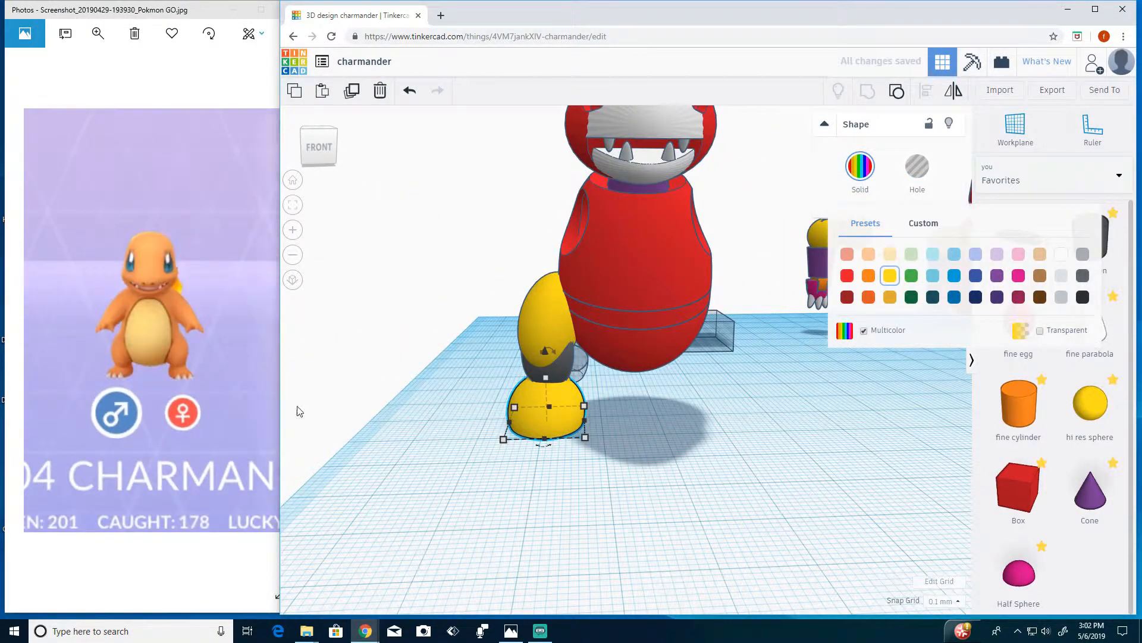
{"action": "right_click_drag", "start_coordinate": [687, 491], "coordinate": [608, 472]}
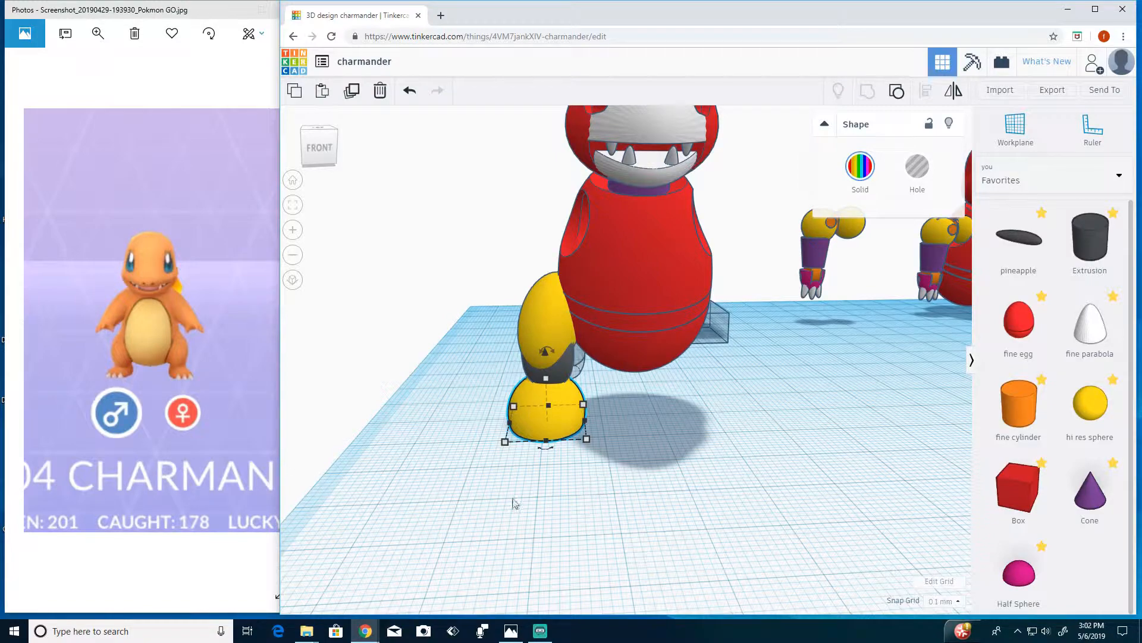
{"action": "right_click_drag", "start_coordinate": [515, 502], "coordinate": [725, 504]}
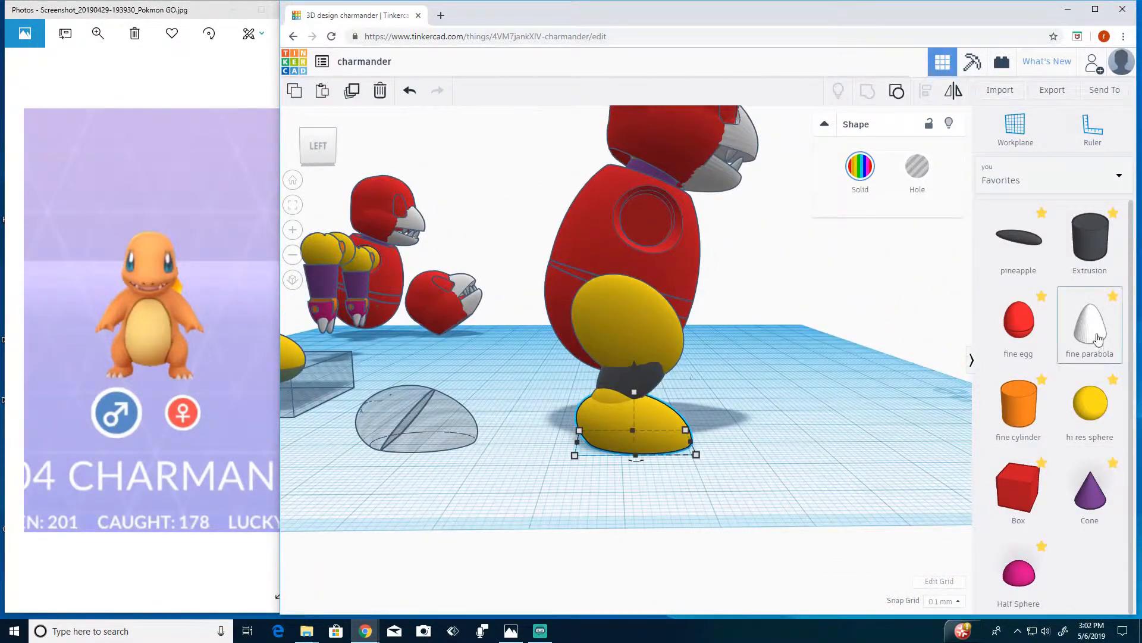
Add a fine parabola laid on its side in front of the foot and place a low box hole beneath it.
{"action": "left_click_drag", "start_coordinate": [1098, 338], "coordinate": [792, 432]}
{"action": "left_click_drag", "start_coordinate": [774, 297], "coordinate": [902, 347]}
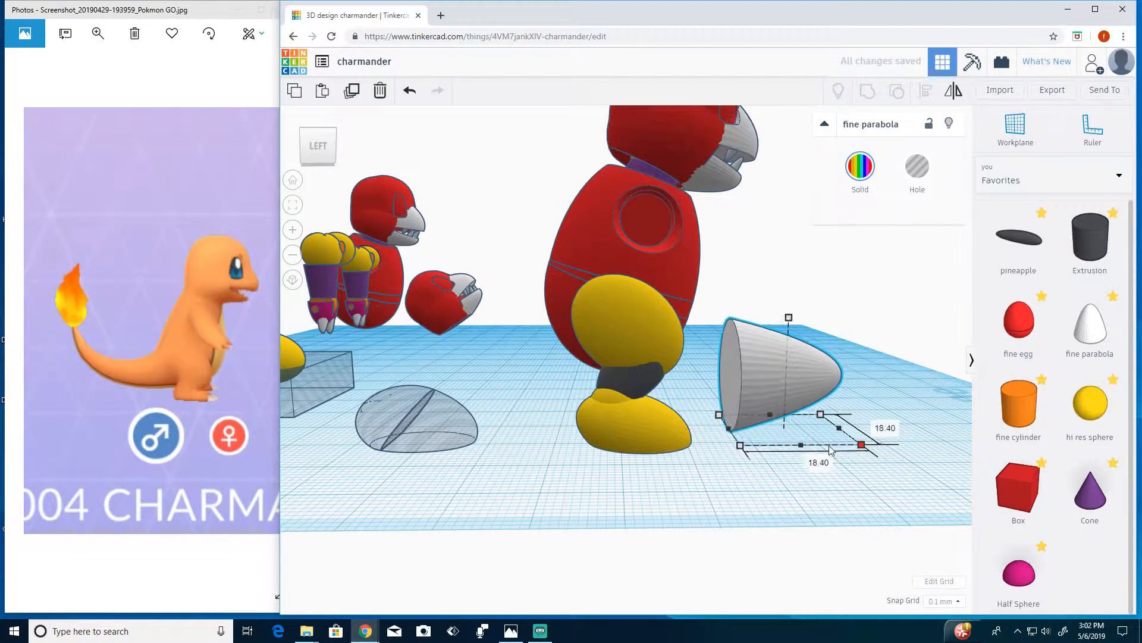
{"action": "left_click_drag", "start_coordinate": [1018, 488], "coordinate": [833, 404]}
{"action": "right_click_drag", "start_coordinate": [833, 410], "coordinate": [831, 520]}
{"action": "left_click_drag", "start_coordinate": [773, 357], "coordinate": [698, 400]}
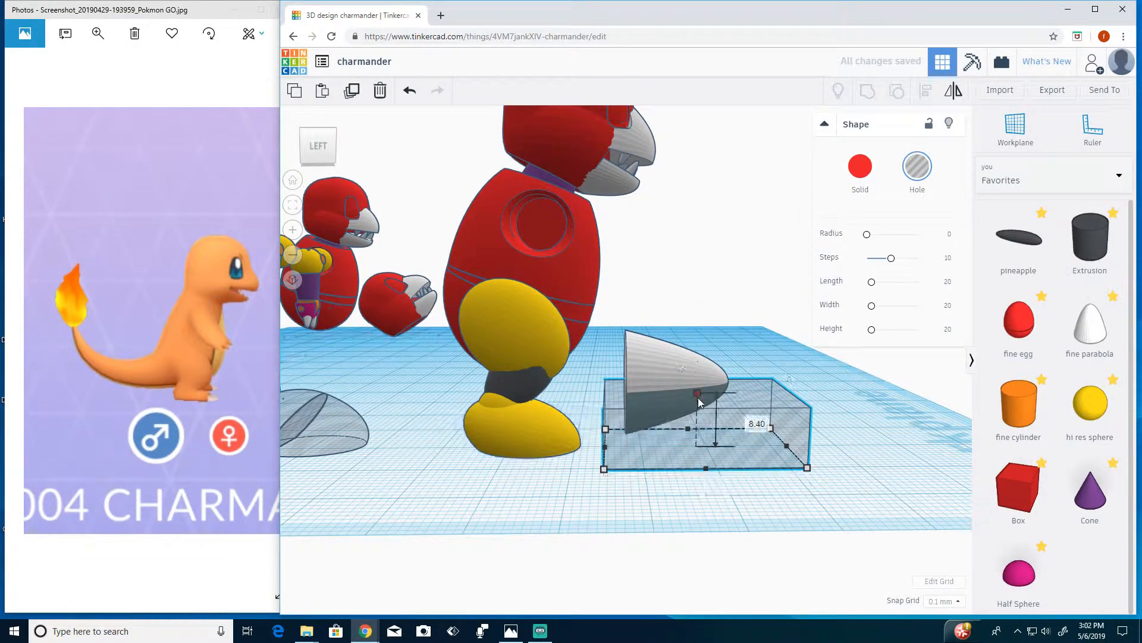
Try grouping the parabola with the box hole to trim its underside.
{"action": "left_click", "coordinate": [698, 400], "text": "shift"}
{"action": "left_click", "coordinate": [870, 111]}
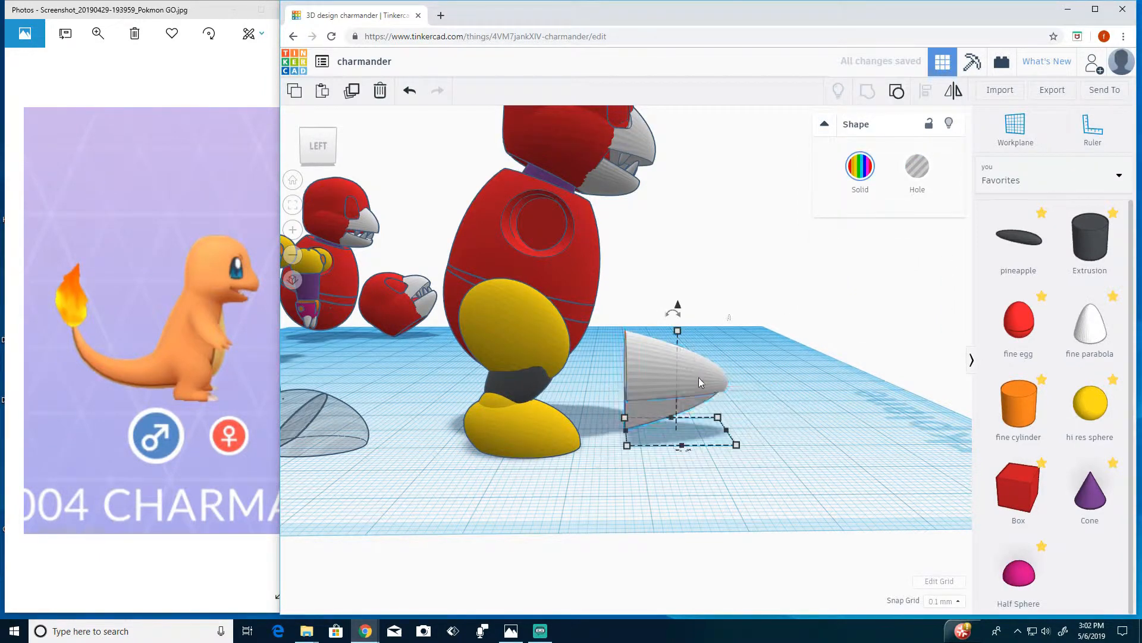
{"action": "left_click", "coordinate": [409, 90]}
{"action": "key", "text": "ctrl+z"}
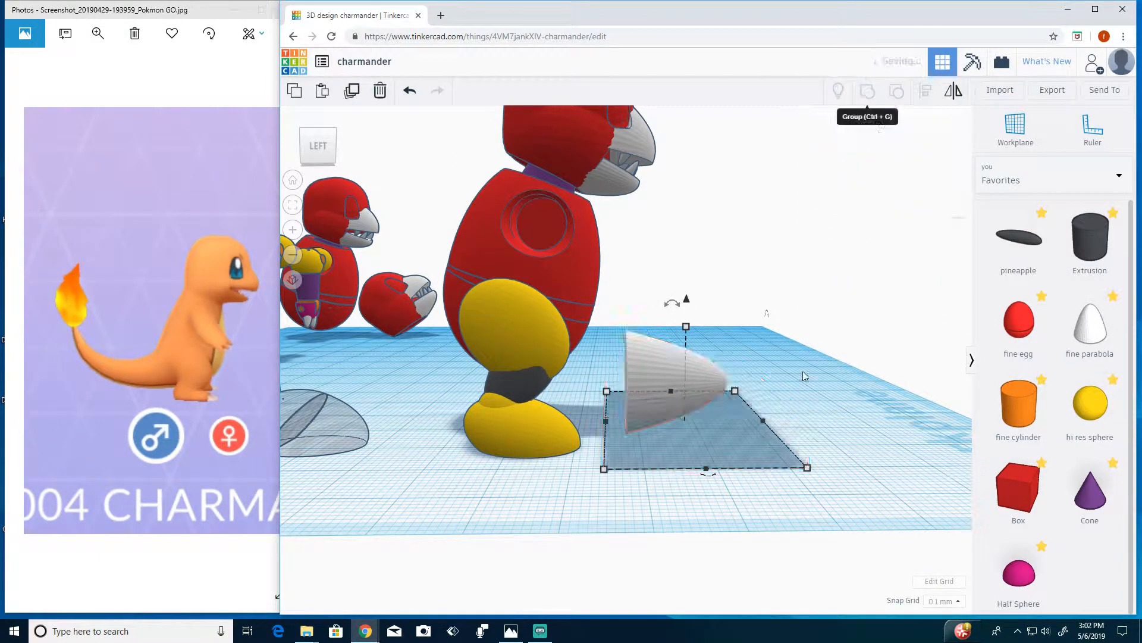
Lower the parabola into the box hole and cut it into a flat-bottomed toe claw.
{"action": "left_click", "coordinate": [688, 348]}
{"action": "left_click_drag", "start_coordinate": [678, 306], "coordinate": [676, 398]}
{"action": "right_click_drag", "start_coordinate": [672, 510], "coordinate": [506, 523]}
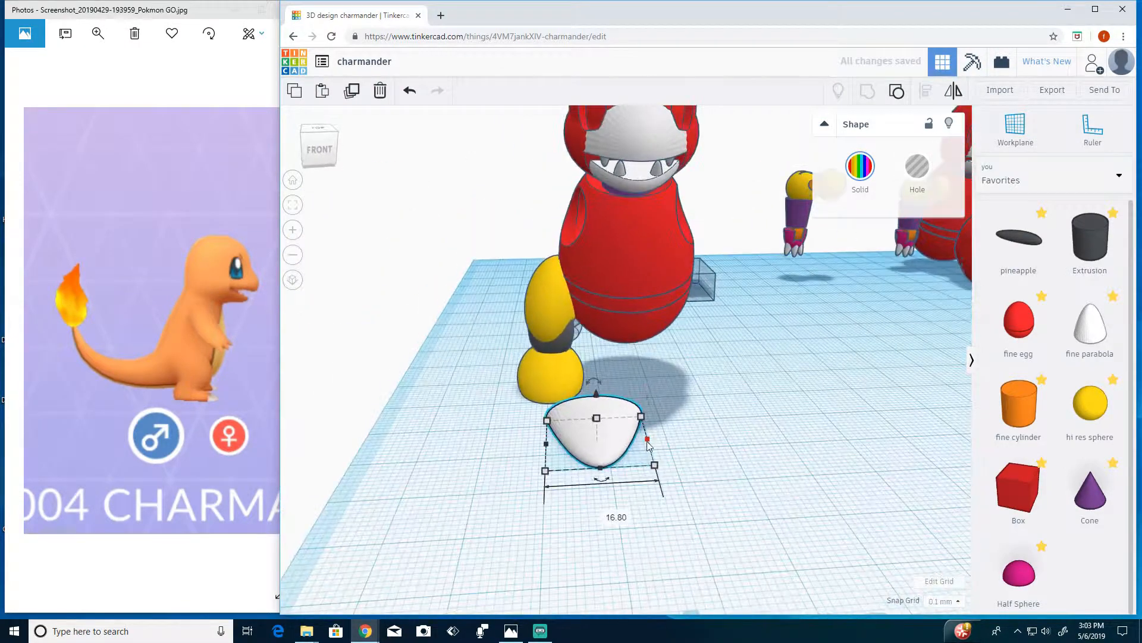
Shrink the toe claw to about 3.8 by 6.2 mm and fit three such claws onto the front of the foot.
{"action": "left_click_drag", "start_coordinate": [649, 441], "coordinate": [546, 401]}
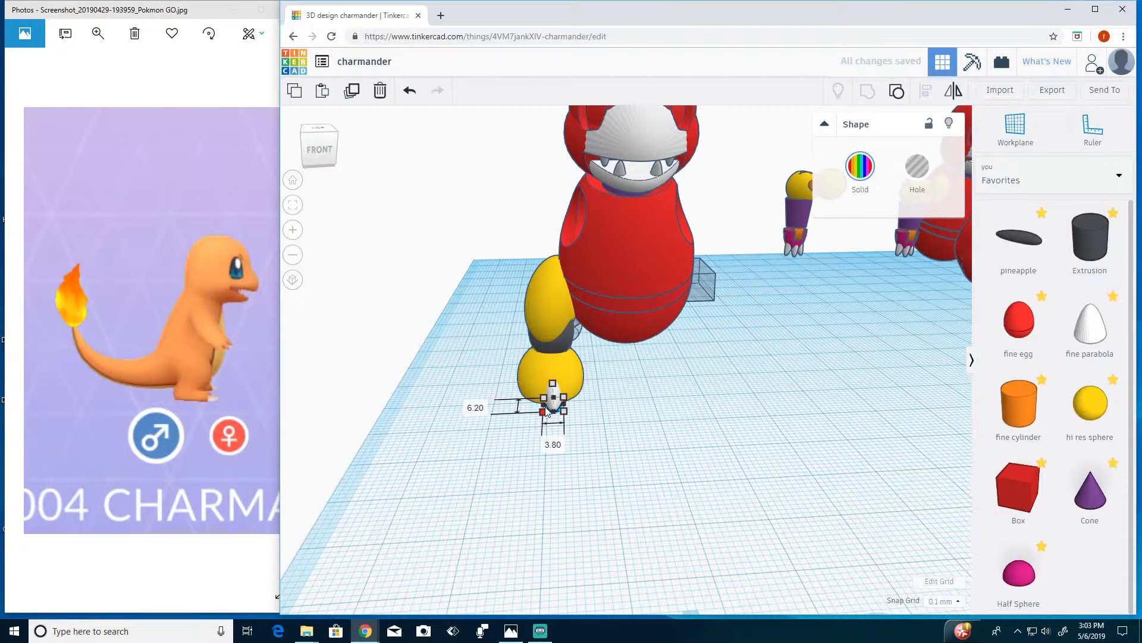
{"action": "left_click", "coordinate": [577, 435]}
{"action": "left_click", "coordinate": [548, 396]}
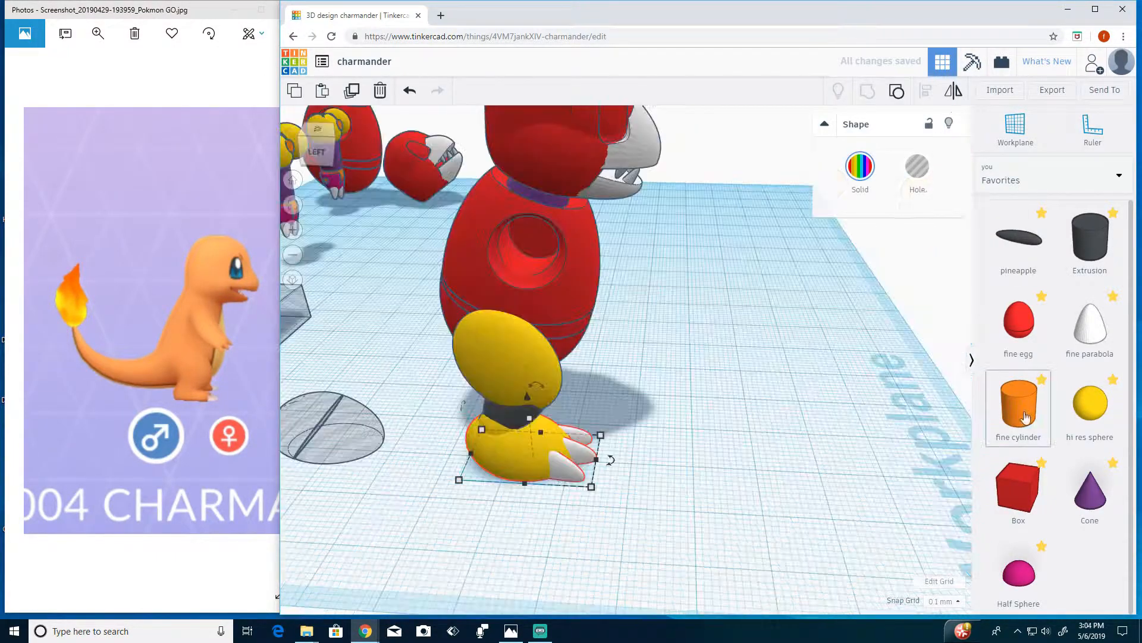
Add a fine cylinder beside the figure and size it 7 by 7 mm with a height of 10 mm.
{"action": "left_click_drag", "start_coordinate": [1020, 411], "coordinate": [752, 476]}
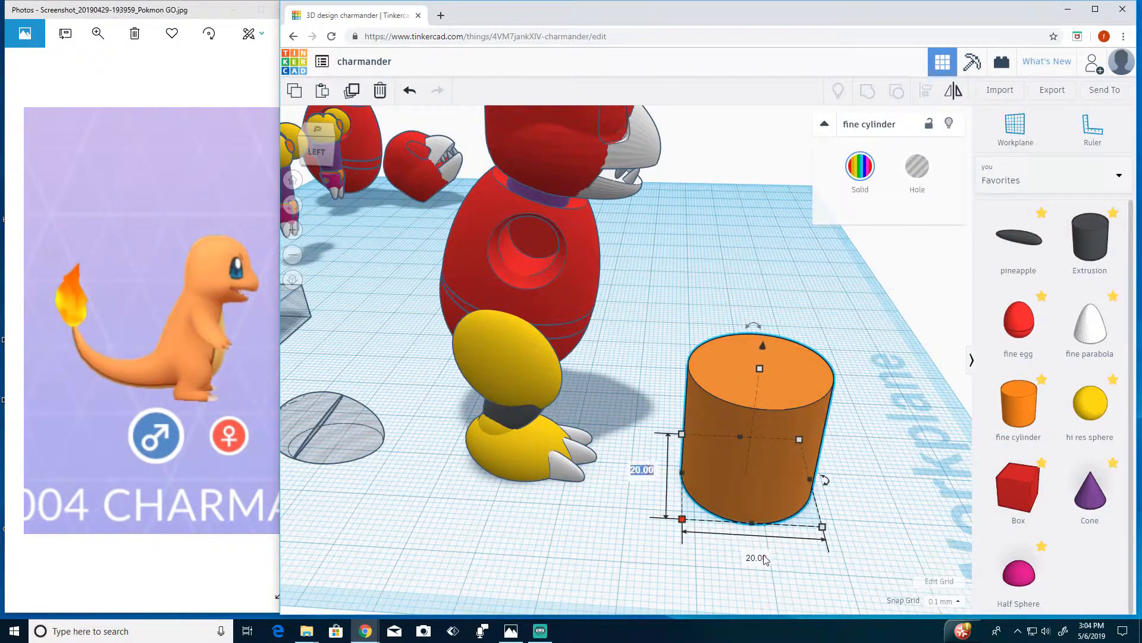
{"action": "type", "text": "7"}
{"action": "left_click", "coordinate": [756, 557]}
{"action": "type", "text": "7"}
{"action": "left_click_drag", "start_coordinate": [797, 348], "coordinate": [795, 373]}
{"action": "left_click", "coordinate": [836, 431]}
{"action": "left_click", "coordinate": [792, 405]}
{"action": "left_click", "coordinate": [829, 419]}
{"action": "type", "text": "10"}
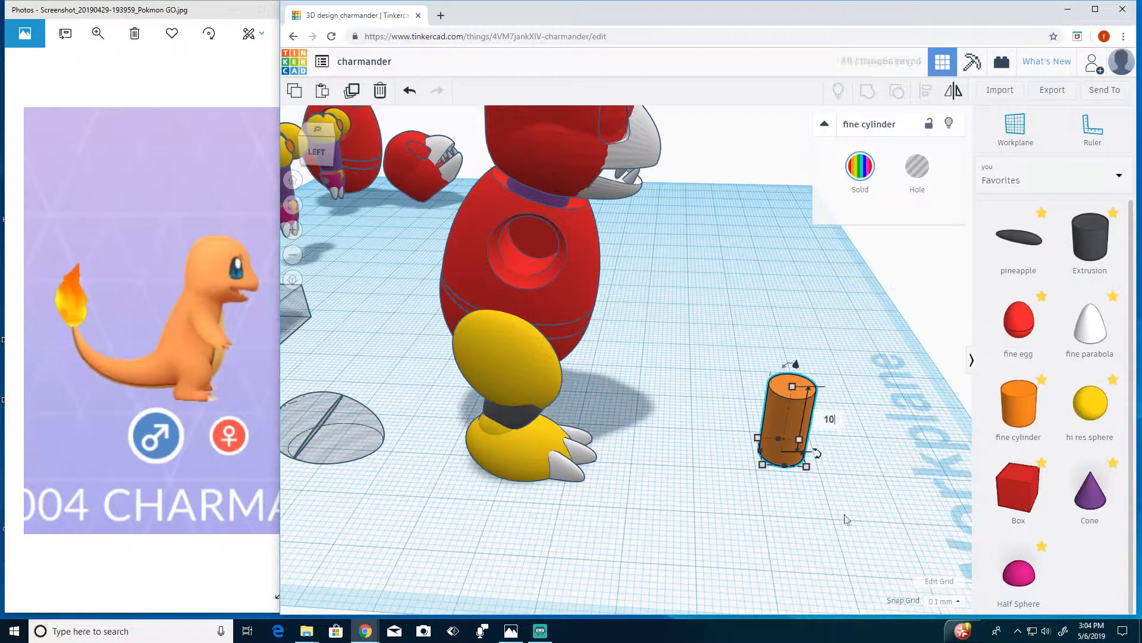
Move the cylinder closer to the leg and turn the clawed foot into a see-through hole.
{"action": "left_click_drag", "start_coordinate": [784, 427], "coordinate": [651, 482]}
{"action": "left_click", "coordinate": [520, 374]}
{"action": "left_click", "coordinate": [497, 429], "text": "shift"}
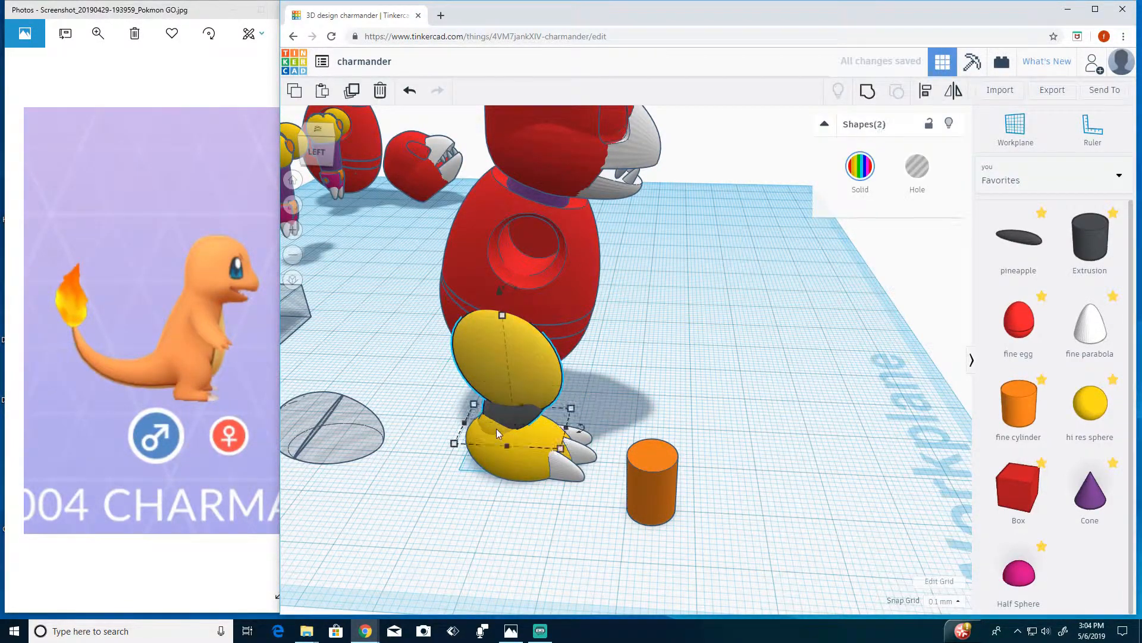
{"action": "right_click_drag", "start_coordinate": [656, 374], "coordinate": [569, 457]}
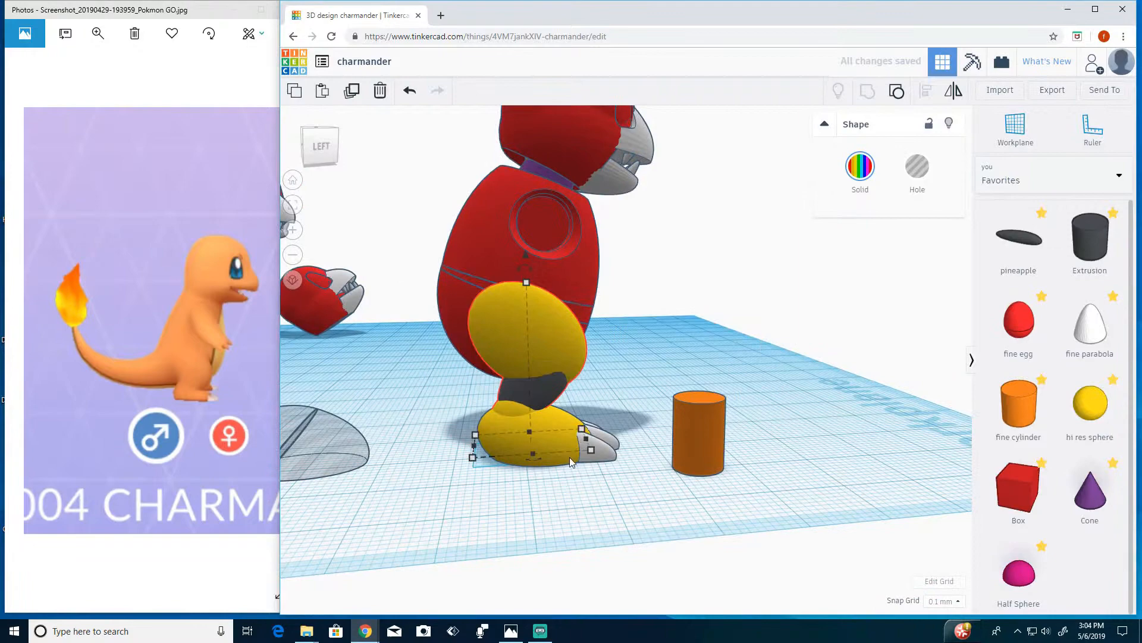
{"action": "left_click", "coordinate": [910, 182]}
Place the cylinder in the foot around the ankle sphere, raise it 2 mm and make it a hole.
{"action": "left_click_drag", "start_coordinate": [700, 434], "coordinate": [521, 424]}
{"action": "right_click_drag", "start_coordinate": [462, 490], "coordinate": [467, 426]}
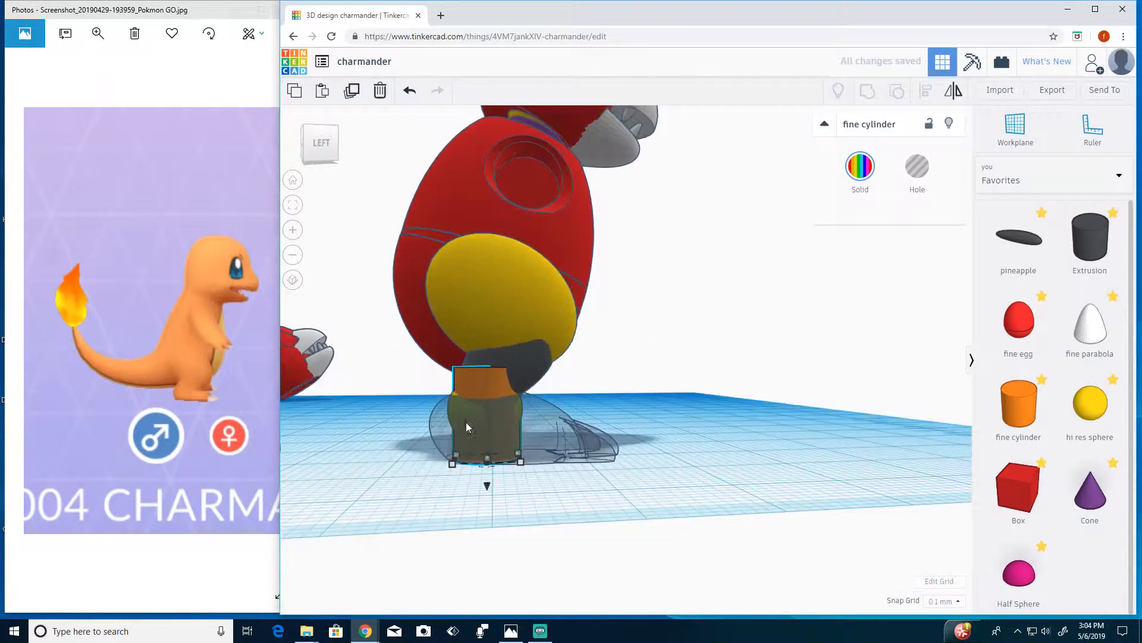
{"action": "left_click_drag", "start_coordinate": [486, 486], "coordinate": [485, 482]}
{"action": "key", "text": "h"}
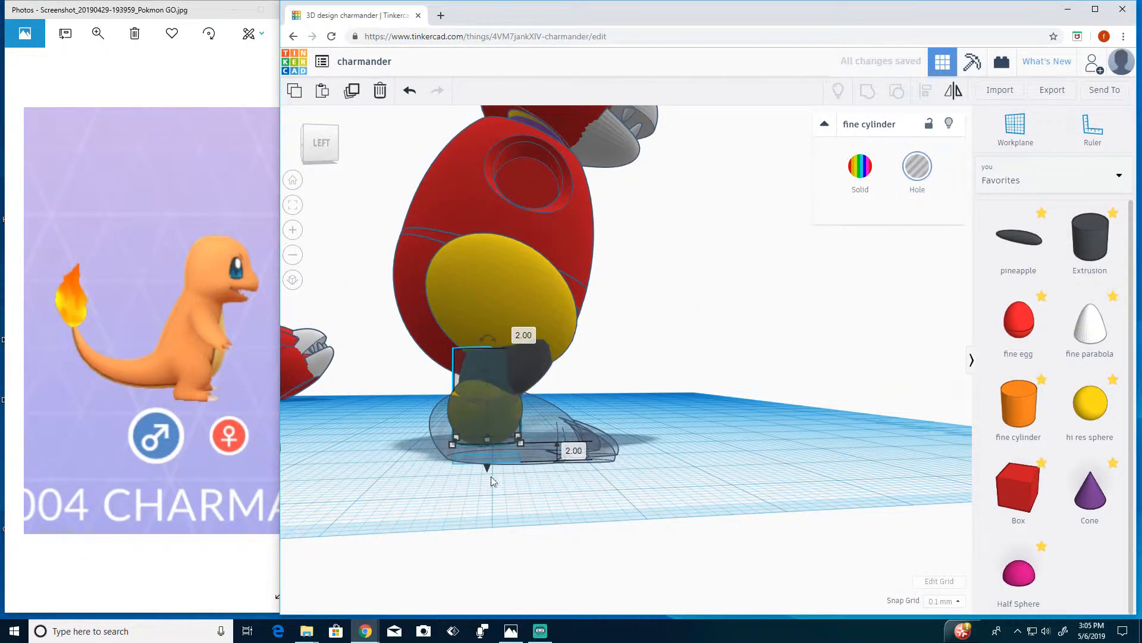
{"action": "right_click_drag", "start_coordinate": [484, 474], "coordinate": [689, 479]}
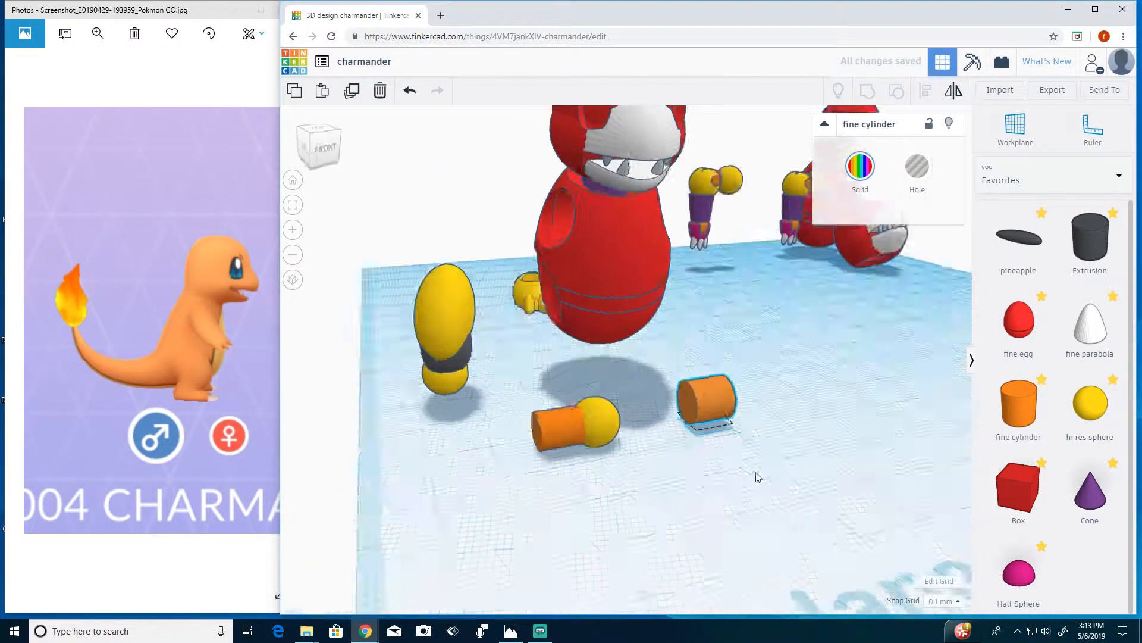
Move the ball-ended orange peg against the inner side of the thigh and fine-tune its height and sideways position.
{"action": "left_click", "coordinate": [655, 506]}
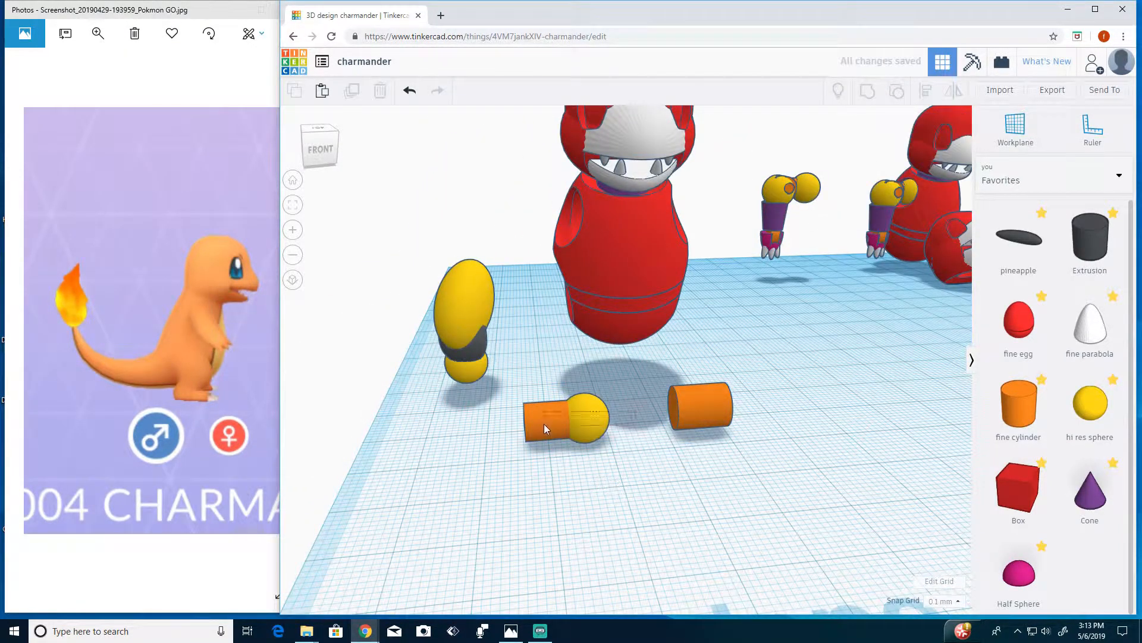
{"action": "left_click", "coordinate": [544, 423]}
{"action": "left_click_drag", "start_coordinate": [544, 423], "coordinate": [513, 302]}
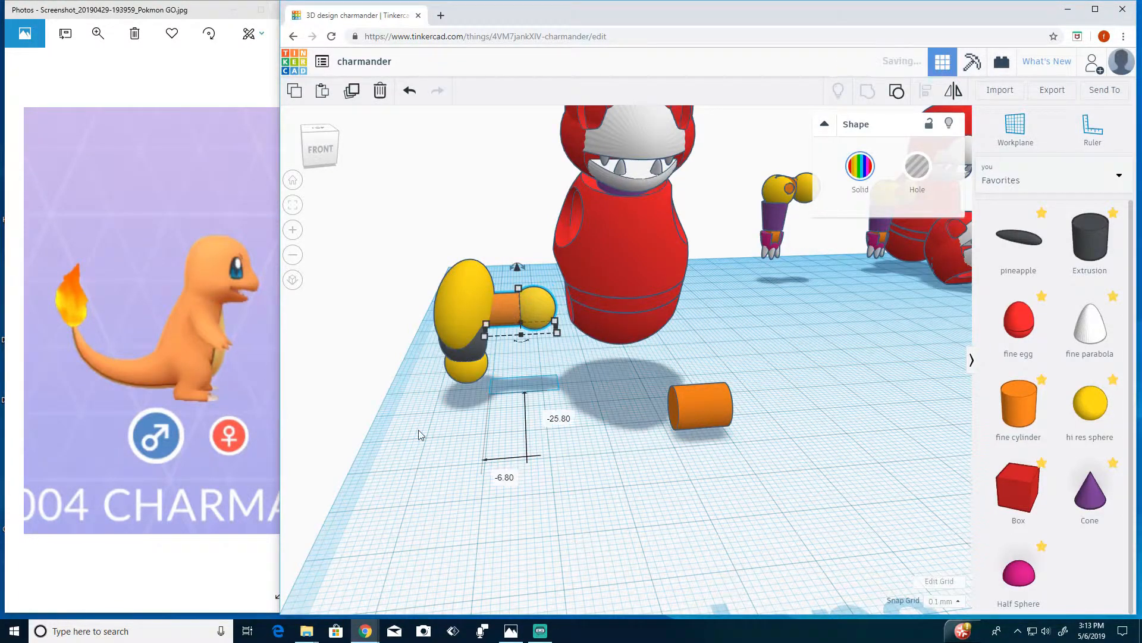
{"action": "right_click_drag", "start_coordinate": [418, 430], "coordinate": [428, 500]}
{"action": "left_click_drag", "start_coordinate": [530, 229], "coordinate": [528, 215]}
{"action": "right_click_drag", "start_coordinate": [494, 447], "coordinate": [510, 395]}
{"action": "key", "text": "Left"}
{"action": "key", "text": "Left"}
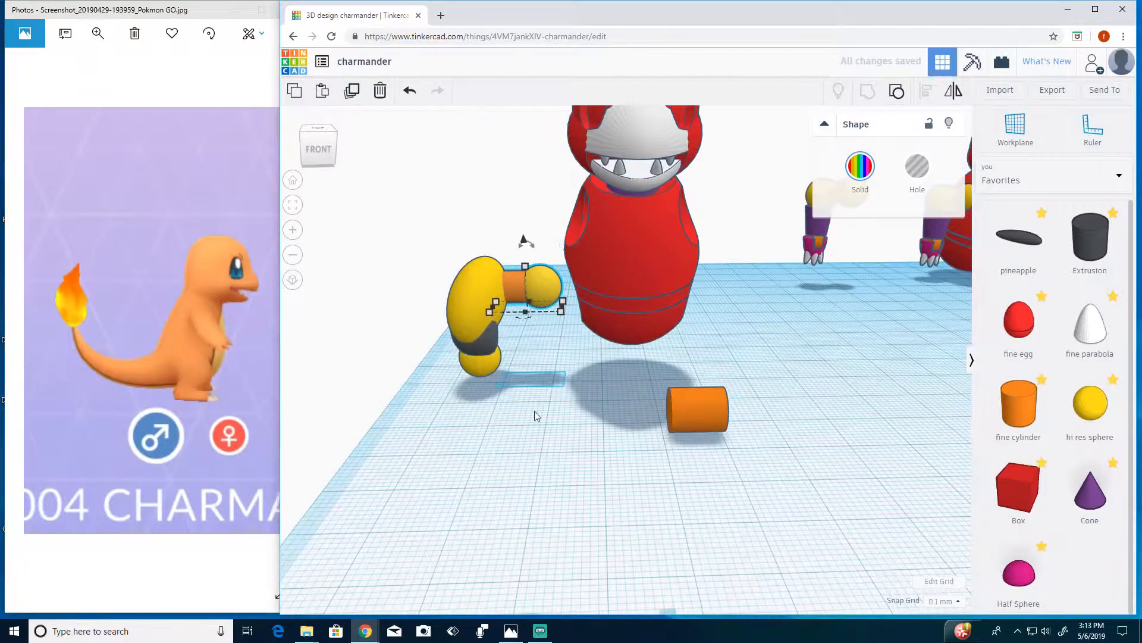
{"action": "left_click_drag", "start_coordinate": [526, 243], "coordinate": [526, 239]}
{"action": "right_click_drag", "start_coordinate": [556, 452], "coordinate": [569, 424]}
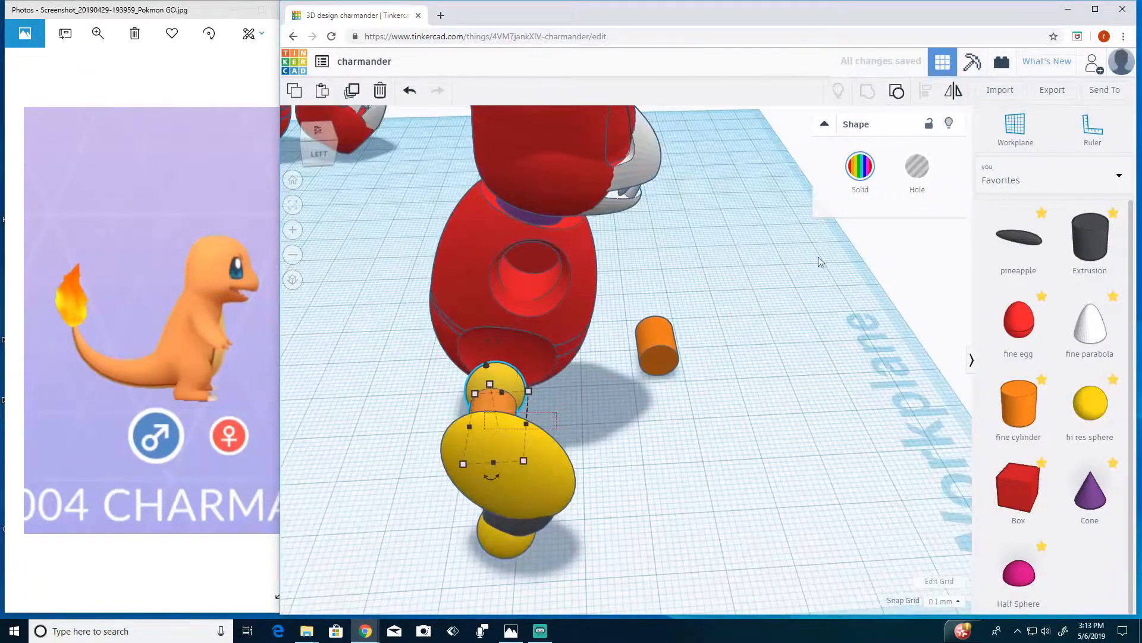
Group the ball-ended peg with the leg and move the leg toward the torso's hip socket using a 5 mm snap grid.
{"action": "left_click", "coordinate": [867, 91]}
{"action": "left_click", "coordinate": [574, 304]}
{"action": "left_click", "coordinate": [545, 501]}
{"action": "left_click", "coordinate": [943, 600]}
{"action": "left_click", "coordinate": [941, 573]}
{"action": "key", "text": "Up"}
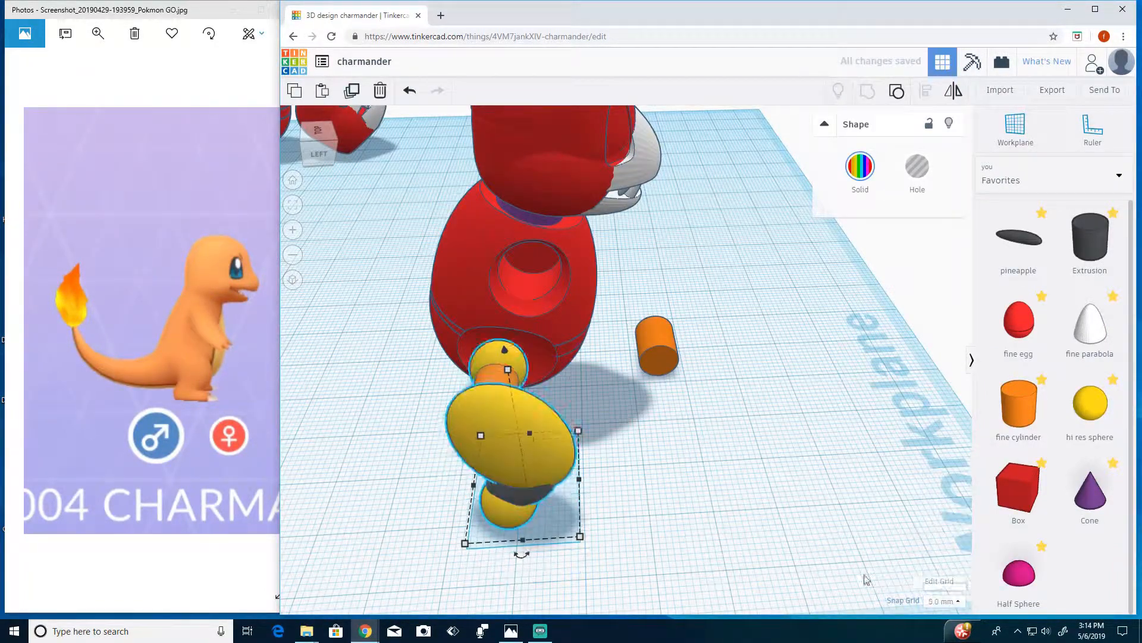
{"action": "key", "text": "Up"}
{"action": "key", "text": "Up"}
Make the torso a see-through hole to check the hip joint, and pull the leg back out with the snap grid reset to 0.1 mm.
{"action": "right_click_drag", "start_coordinate": [696, 492], "coordinate": [565, 425]}
{"action": "left_click", "coordinate": [619, 268]}
{"action": "left_click", "coordinate": [924, 166]}
{"action": "right_click_drag", "start_coordinate": [648, 500], "coordinate": [573, 487]}
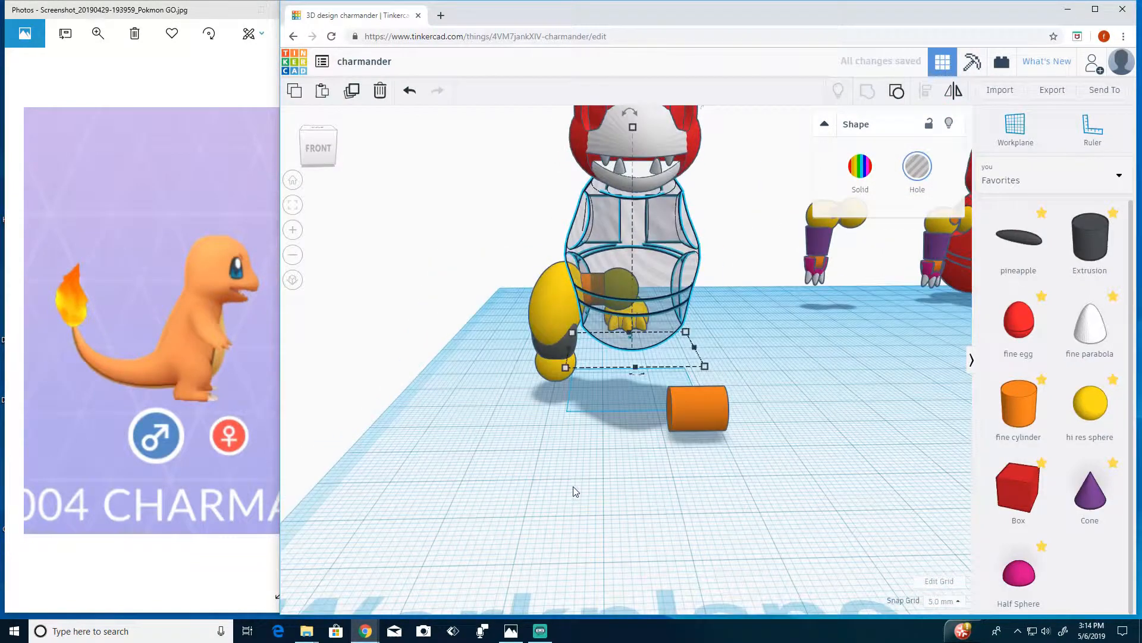
{"action": "left_click_drag", "start_coordinate": [547, 319], "coordinate": [497, 321]}
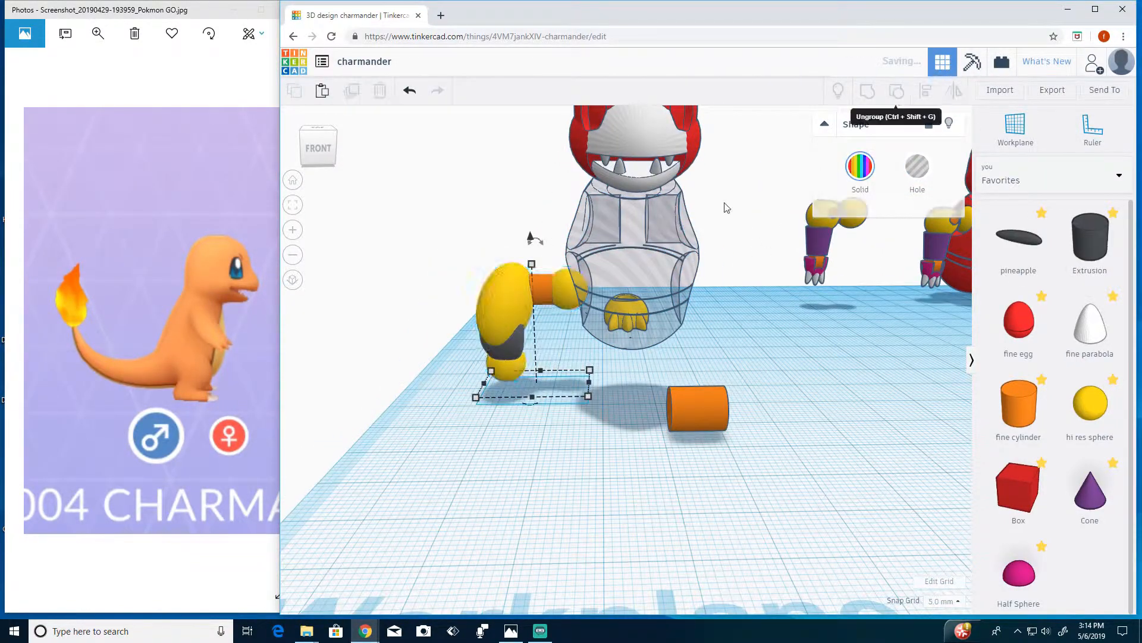
{"action": "left_click", "coordinate": [943, 600]}
{"action": "left_click", "coordinate": [939, 491]}
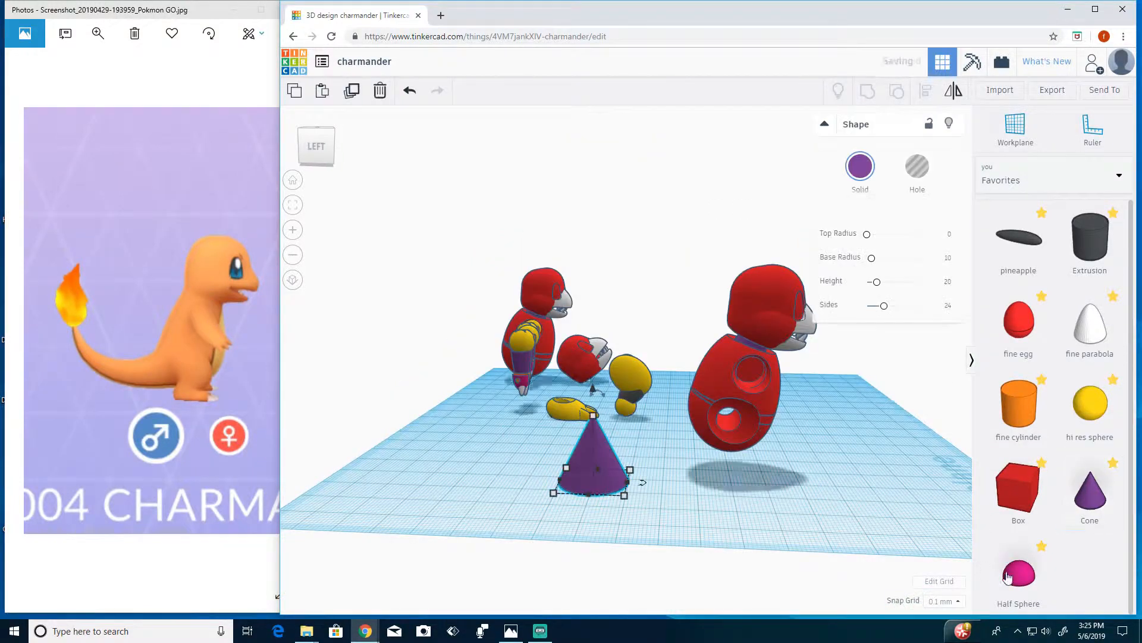
Add a half sphere beside the cone and give the cone a base radius of 7, 64 sides and a flat top.
{"action": "left_click_drag", "start_coordinate": [1018, 574], "coordinate": [705, 482]}
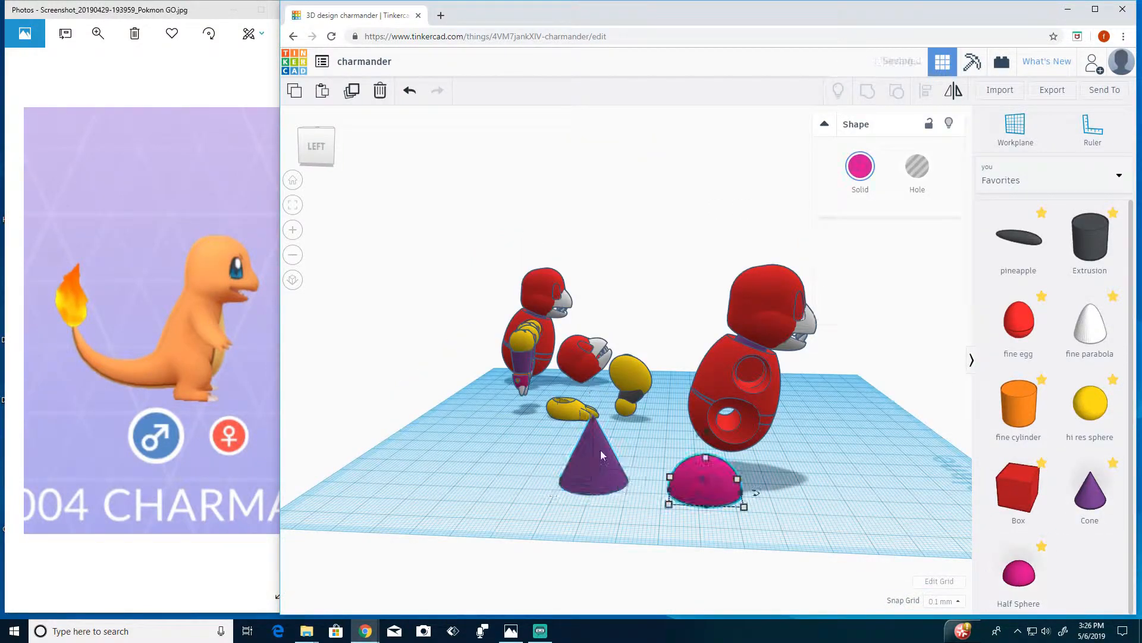
{"action": "left_click", "coordinate": [601, 455]}
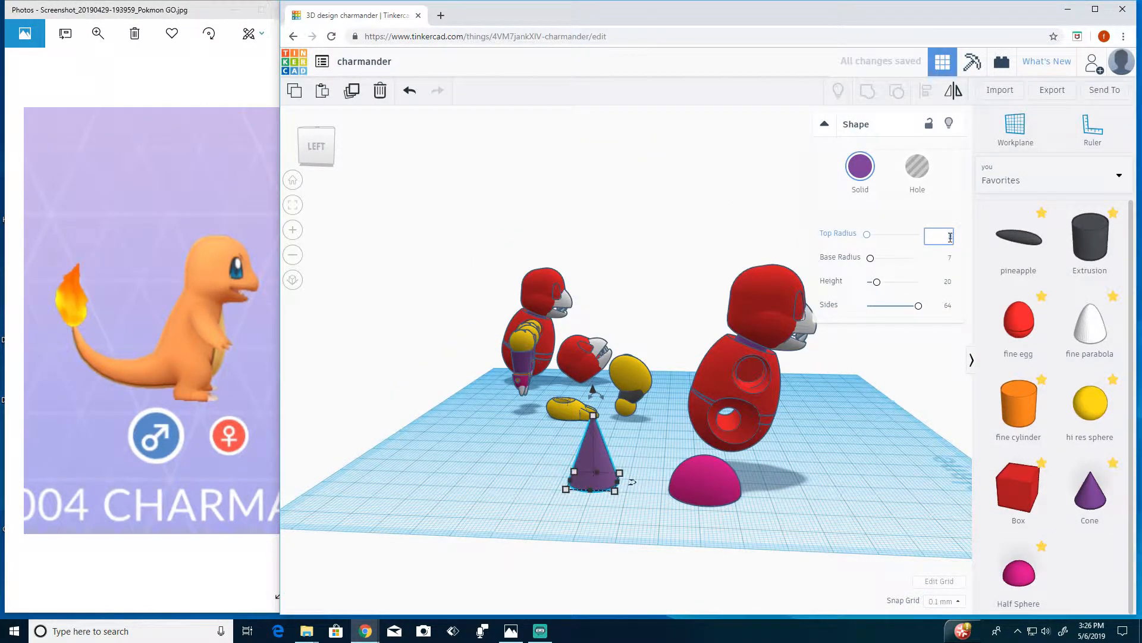
{"action": "left_click", "coordinate": [817, 459]}
Rotate the cone and the half sphere 90° onto their sides and bring the half sphere near the cone's wide end.
{"action": "mouse_move", "coordinate": [618, 456]}
{"action": "left_mouse_down"}
{"action": "mouse_move", "coordinate": [662, 444]}
{"action": "mouse_move", "coordinate": [601, 454]}
{"action": "left_mouse_up"}
{"action": "left_click_drag", "start_coordinate": [610, 382], "coordinate": [546, 412]}
{"action": "left_click", "coordinate": [695, 467]}
{"action": "left_click_drag", "start_coordinate": [705, 439], "coordinate": [771, 464]}
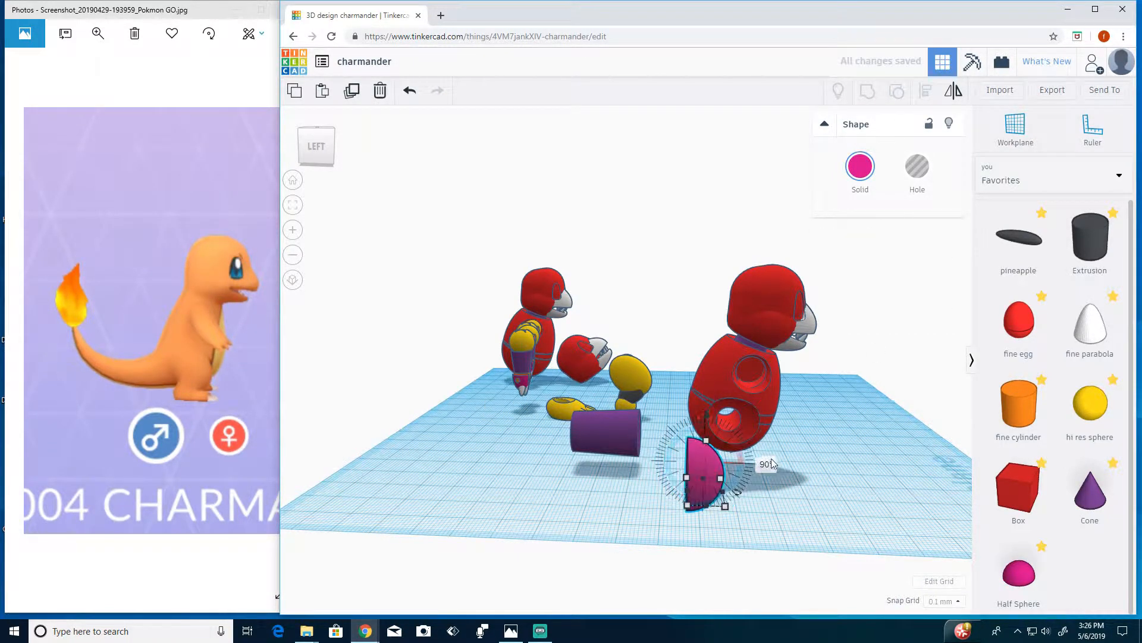
{"action": "left_click_drag", "start_coordinate": [706, 417], "coordinate": [704, 398]}
{"action": "left_click_drag", "start_coordinate": [705, 458], "coordinate": [672, 454]}
{"action": "right_click_drag", "start_coordinate": [652, 455], "coordinate": [631, 561]}
Align the half sphere with the truncated cone and size it 14 mm across and 7 mm deep.
{"action": "left_click_drag", "start_coordinate": [534, 396], "coordinate": [678, 447]}
{"action": "right_click_drag", "start_coordinate": [756, 501], "coordinate": [708, 496]}
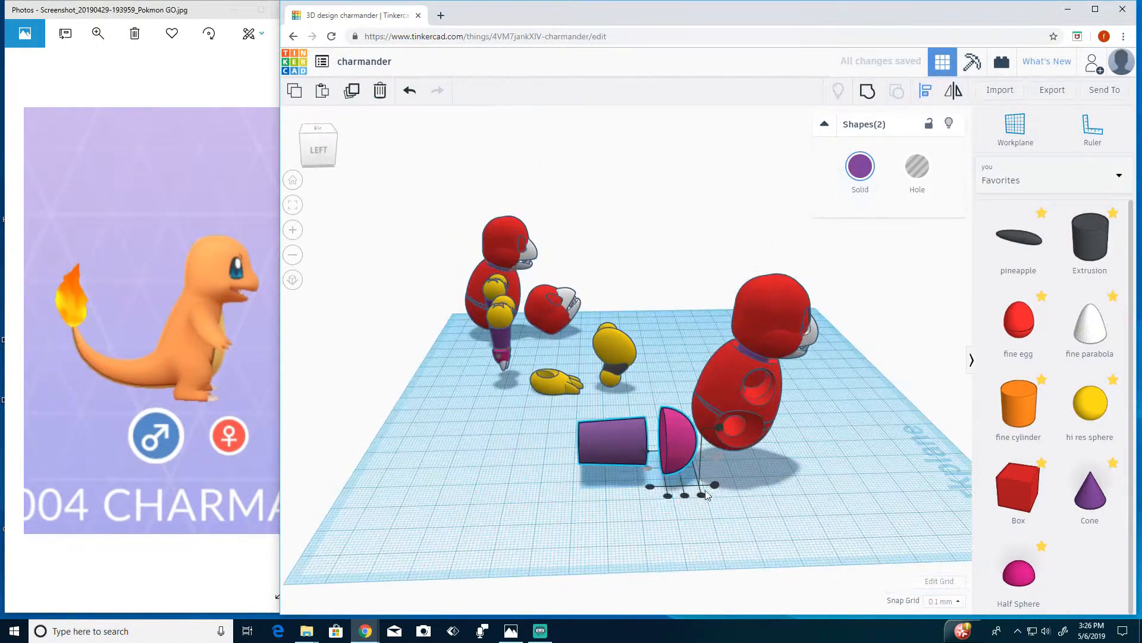
{"action": "left_click", "coordinate": [689, 464]}
{"action": "key", "text": "Return"}
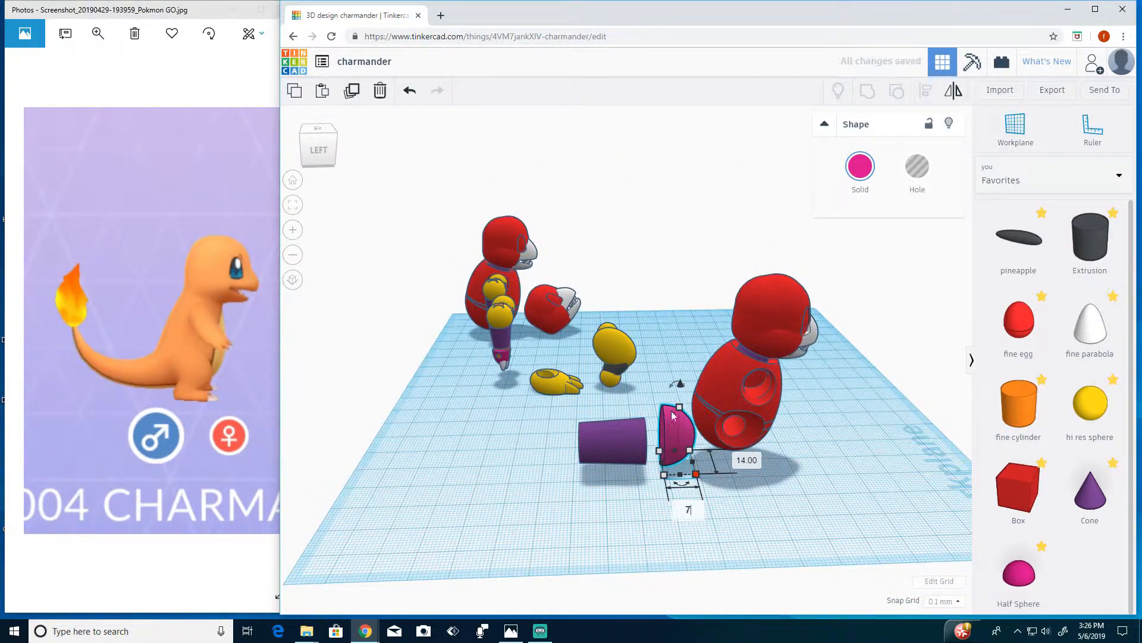
{"action": "left_click", "coordinate": [731, 434]}
{"action": "right_click_drag", "start_coordinate": [646, 408], "coordinate": [638, 437]}
Center the resized half sphere on the truncated cone's axis and fit it flush against the wide end as a rounded cap.
{"action": "left_click", "coordinate": [619, 440], "text": "shift"}
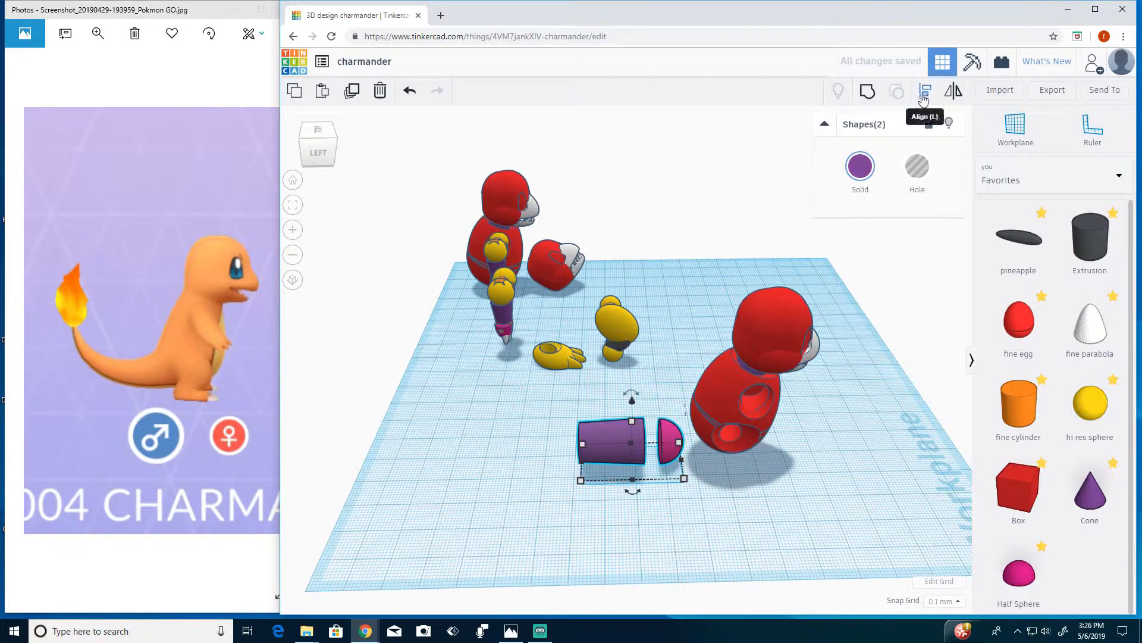
{"action": "left_click", "coordinate": [925, 90]}
{"action": "left_click_drag", "start_coordinate": [563, 433], "coordinate": [660, 458]}
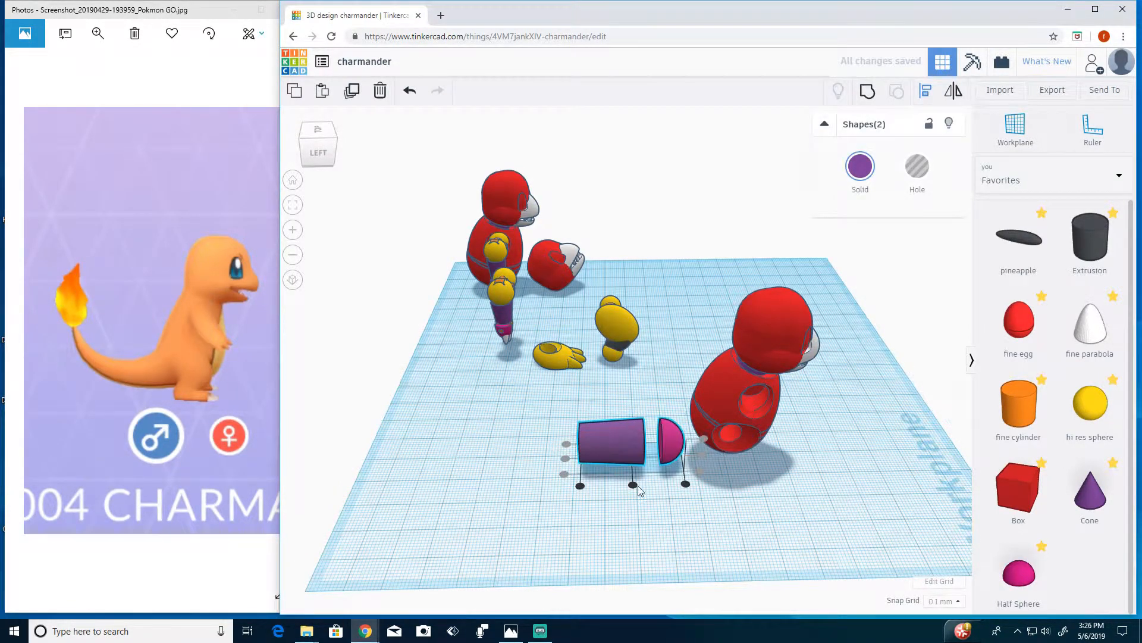
{"action": "right_click_drag", "start_coordinate": [638, 489], "coordinate": [672, 438]}
{"action": "left_click", "coordinate": [706, 464]}
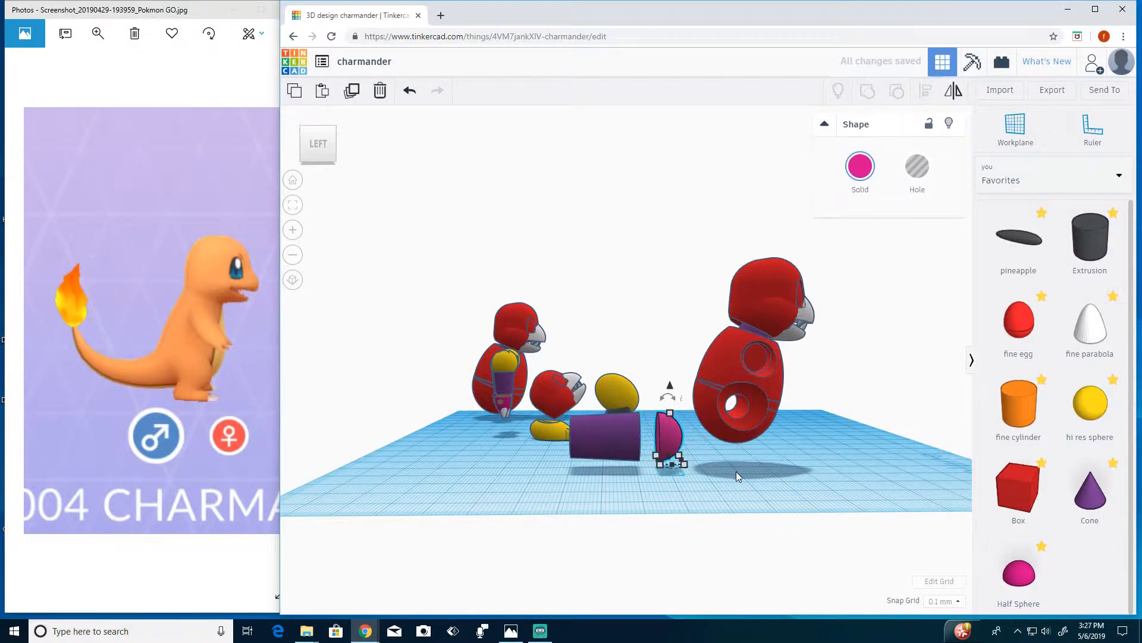
{"action": "right_click_drag", "start_coordinate": [648, 528], "coordinate": [641, 574]}
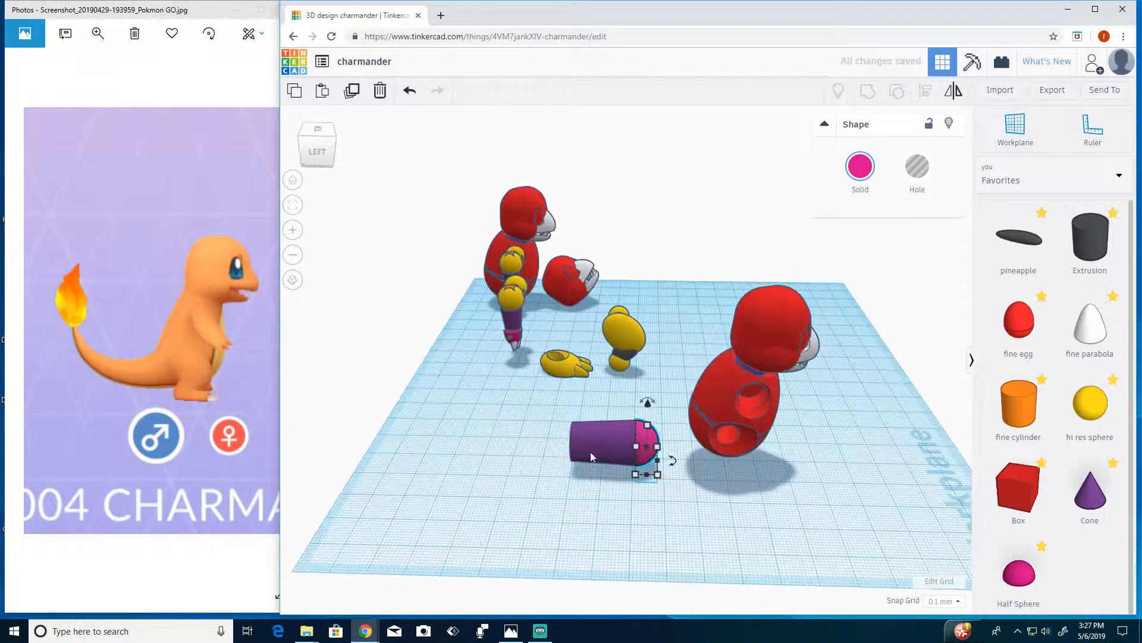
{"action": "left_click", "coordinate": [592, 455]}
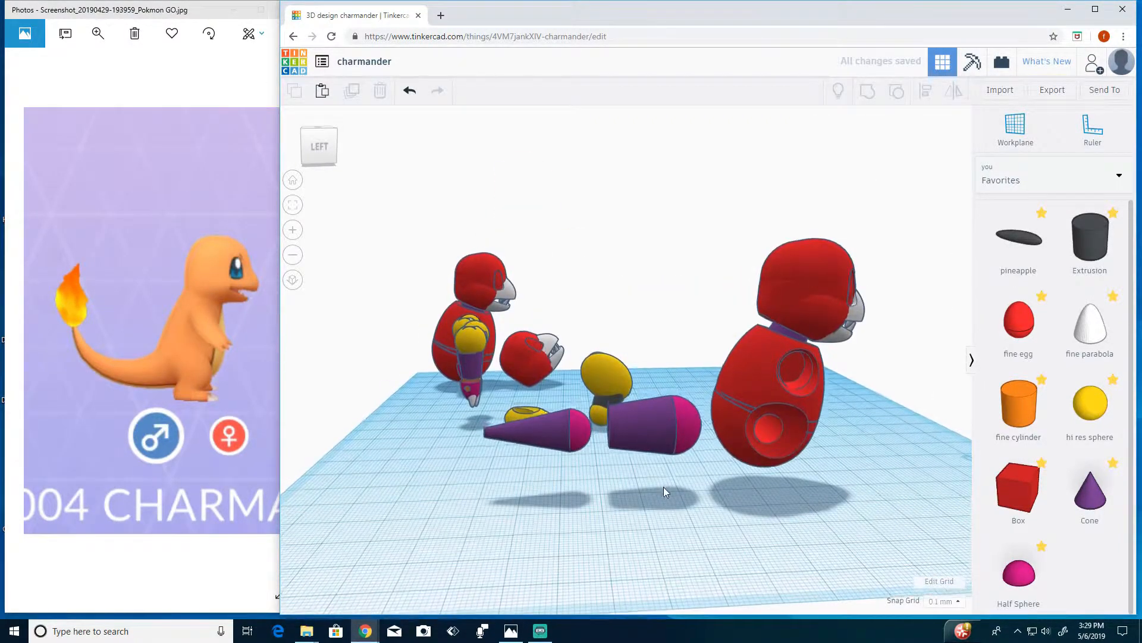
Enlarge a copy of the tail tip's half sphere and turn it into a hole between the two tail segments.
{"action": "left_click", "coordinate": [580, 439]}
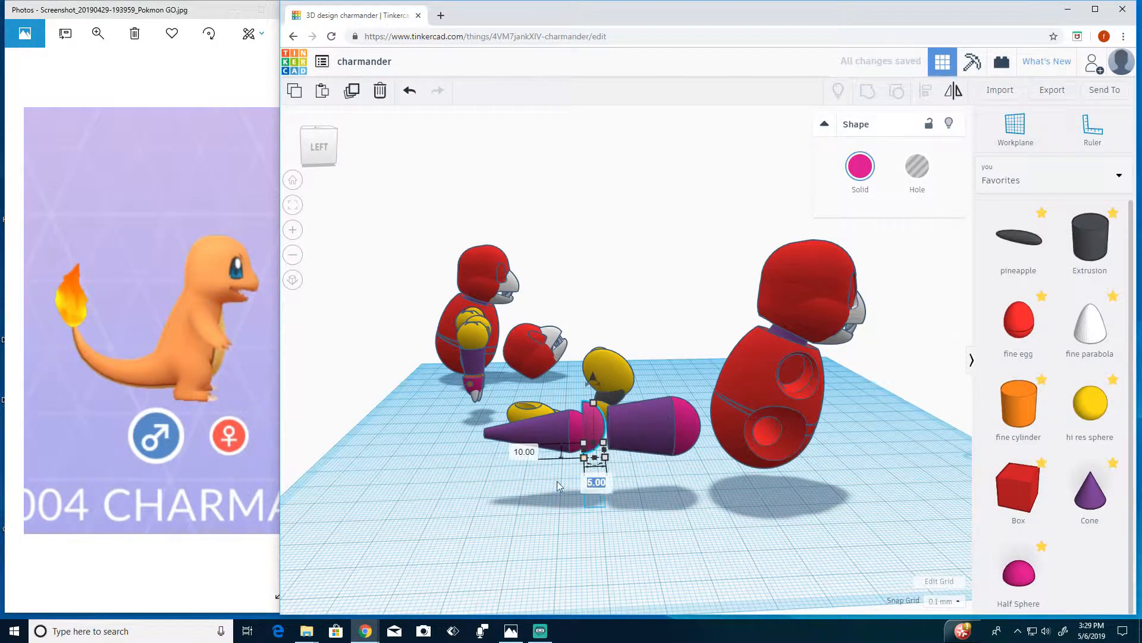
{"action": "key", "text": "Return"}
{"action": "right_click_drag", "start_coordinate": [641, 513], "coordinate": [827, 454]}
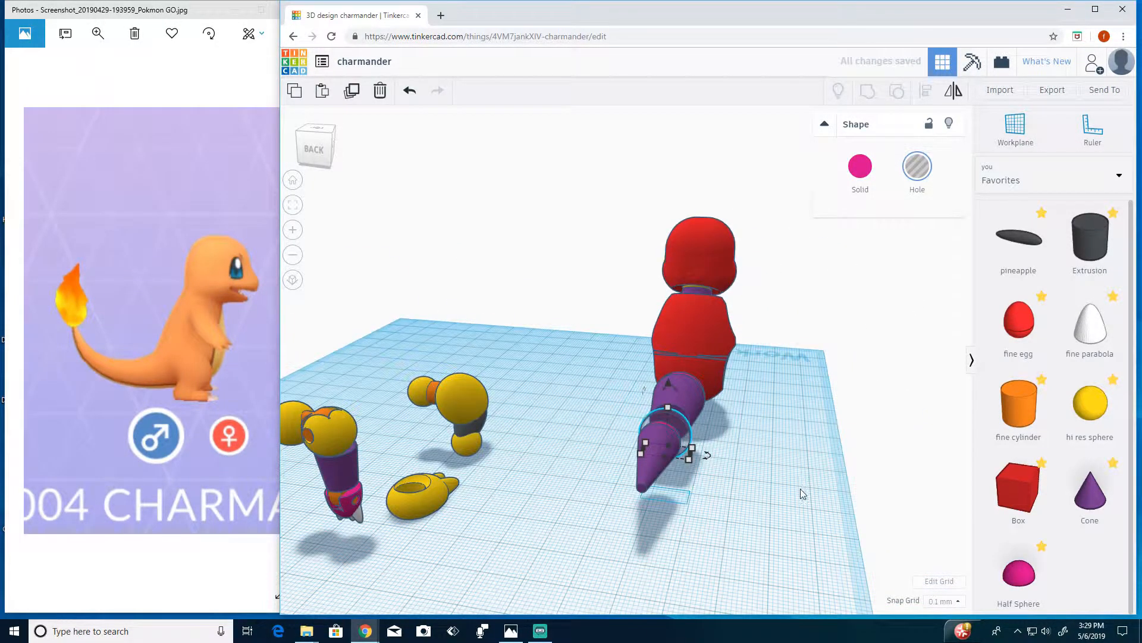
{"action": "right_click_drag", "start_coordinate": [829, 497], "coordinate": [742, 467]}
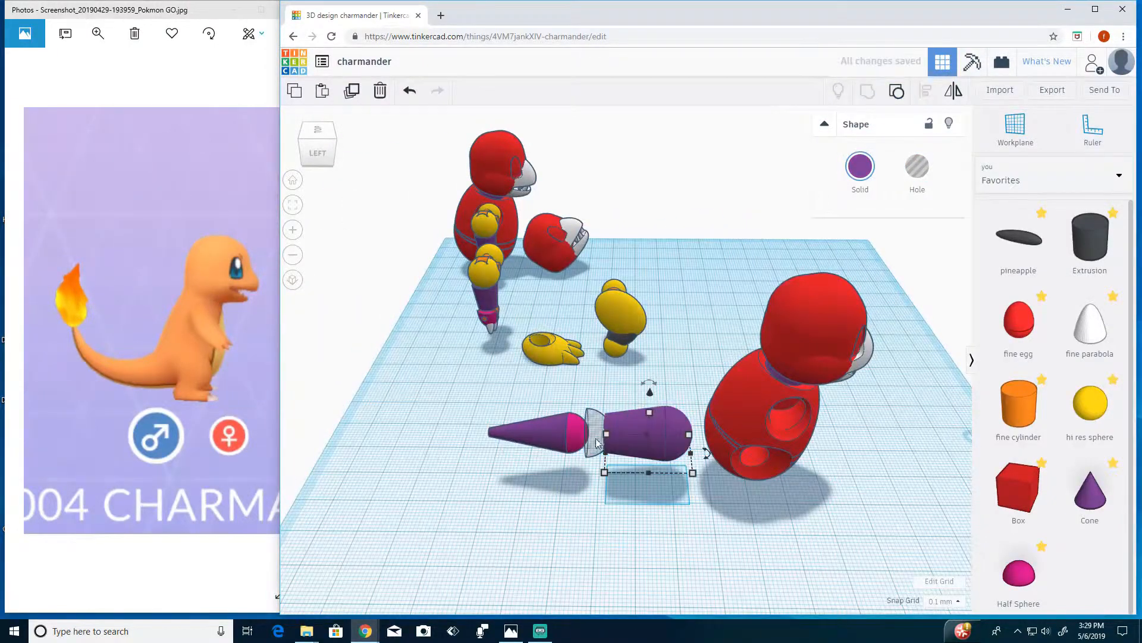
Align the half-sphere hole with the larger tail segment and group them to cut a socket into its narrow end.
{"action": "right_click_drag", "start_coordinate": [690, 502], "coordinate": [665, 423]}
{"action": "left_click", "coordinate": [665, 423], "text": "shift"}
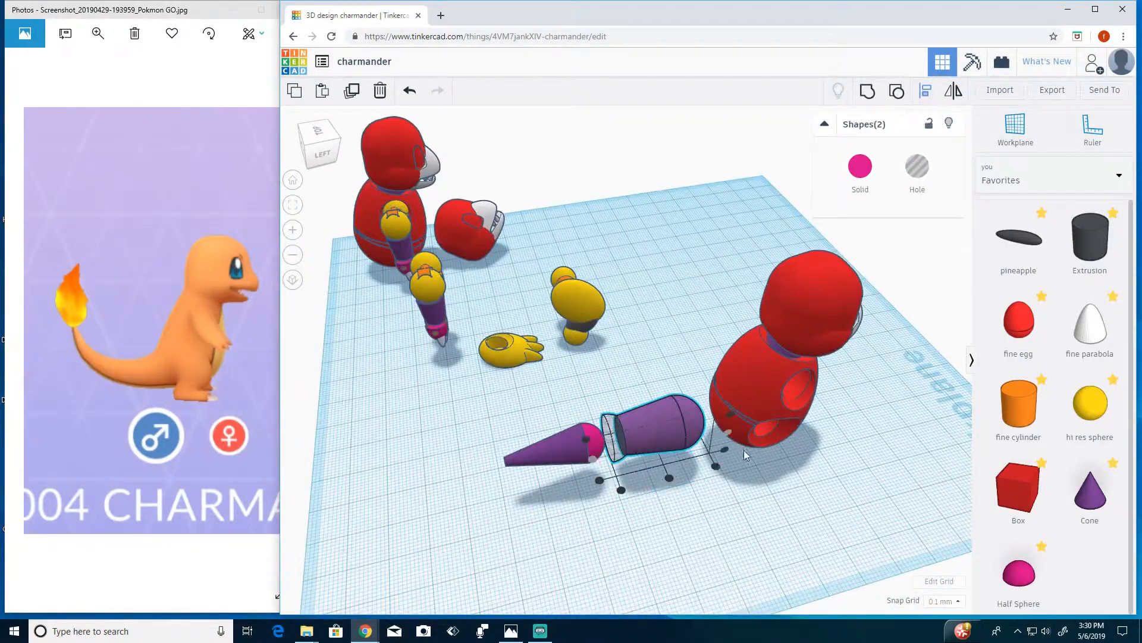
{"action": "right_click_drag", "start_coordinate": [713, 536], "coordinate": [632, 535]}
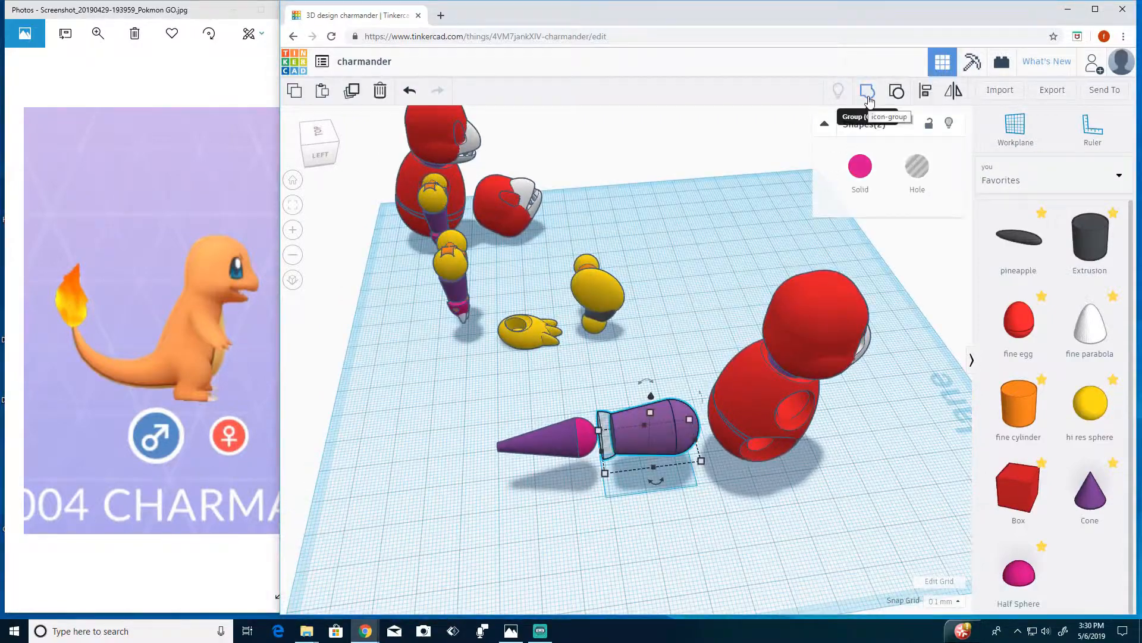
{"action": "left_click", "coordinate": [868, 97]}
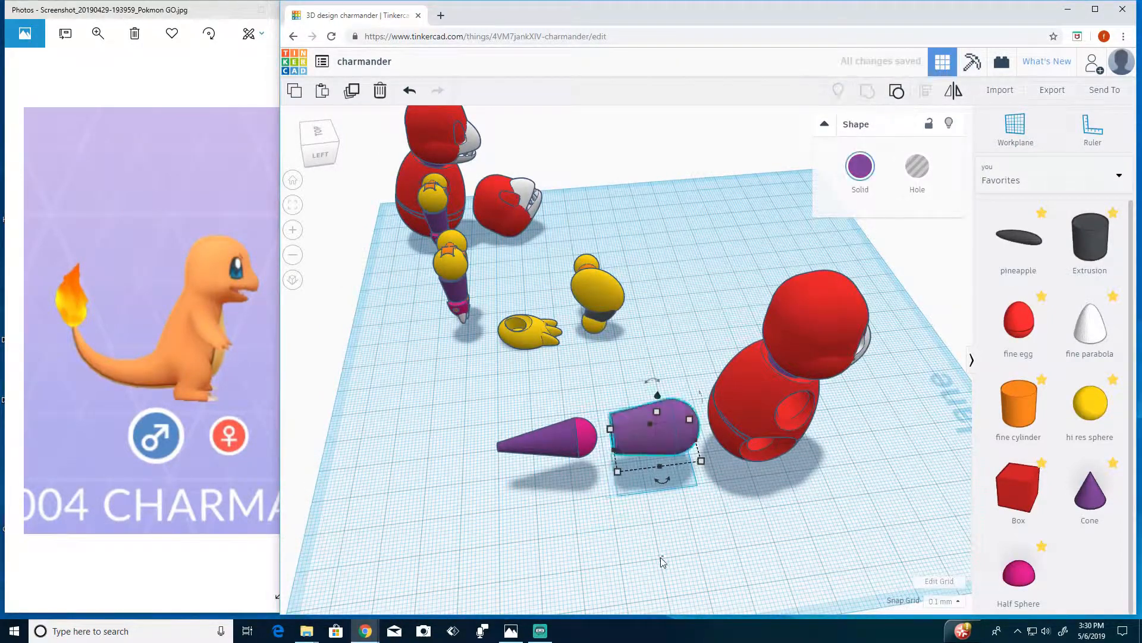
Place a pineapple shape beyond the tail tip and rotate it 90° so that it stands upright.
{"action": "left_click", "coordinate": [661, 561]}
{"action": "right_click_drag", "start_coordinate": [660, 561], "coordinate": [512, 487]}
{"action": "middle_click_drag", "start_coordinate": [512, 486], "coordinate": [615, 504]}
{"action": "left_click", "coordinate": [509, 544]}
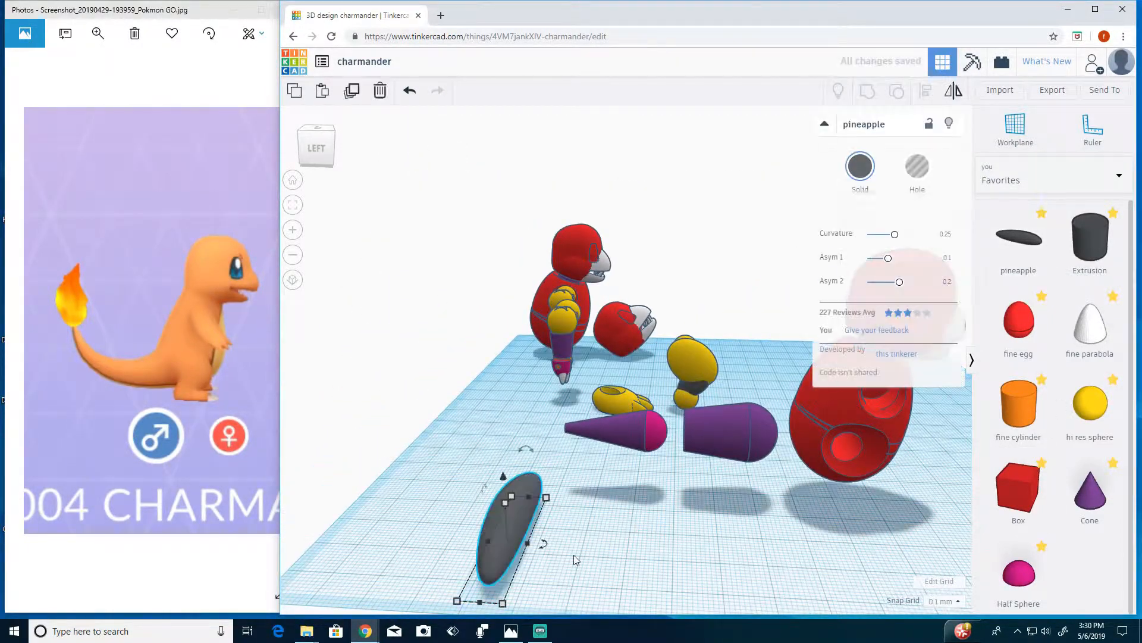
{"action": "right_click_drag", "start_coordinate": [573, 555], "coordinate": [500, 527]}
{"action": "left_click_drag", "start_coordinate": [454, 446], "coordinate": [344, 423]}
{"action": "type", "text": "90"}
{"action": "key", "text": "Return"}
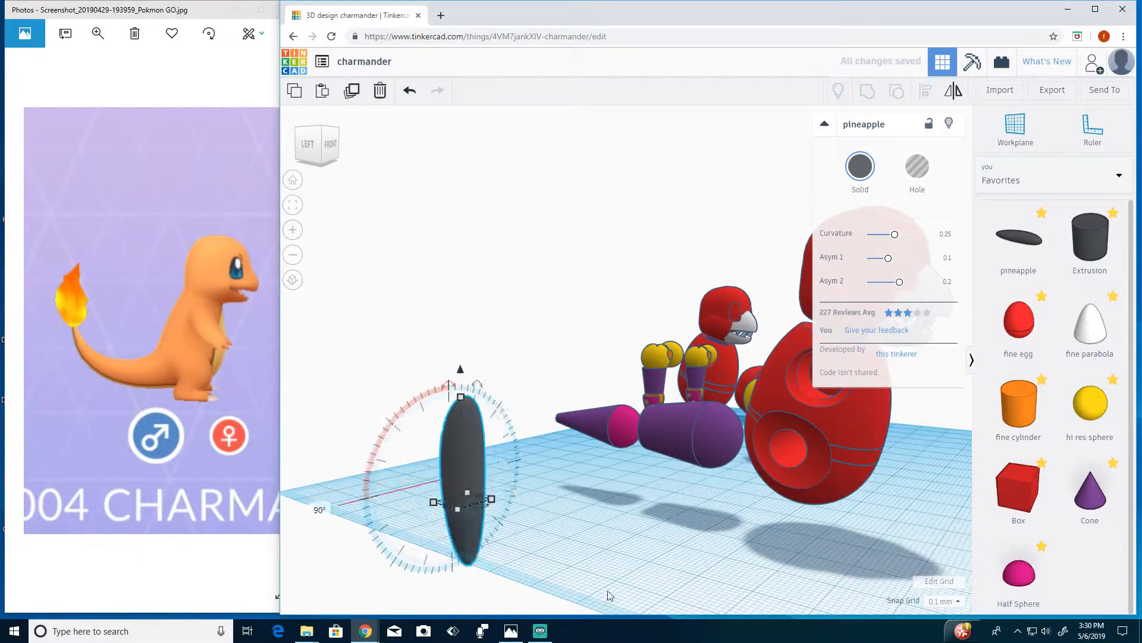
Shorten the upright pineapple shape and adjust its width, position and tilt to form a flame lobe.
{"action": "right_click_drag", "start_coordinate": [607, 593], "coordinate": [684, 589]}
{"action": "left_click_drag", "start_coordinate": [522, 418], "coordinate": [522, 522]}
{"action": "right_click_drag", "start_coordinate": [667, 501], "coordinate": [662, 533]}
{"action": "left_click_drag", "start_coordinate": [548, 505], "coordinate": [531, 490]}
{"action": "left_click_drag", "start_coordinate": [518, 424], "coordinate": [557, 423]}
{"action": "scroll", "coordinate": [576, 570], "scroll_direction": "up", "scroll_amount": 2}
{"action": "left_click_drag", "start_coordinate": [551, 526], "coordinate": [559, 547]}
{"action": "left_click_drag", "start_coordinate": [503, 437], "coordinate": [521, 458]}
{"action": "right_click_drag", "start_coordinate": [595, 533], "coordinate": [643, 601]}
Duplicate the flame lobe and fit the copy against the others, turning it about 82° and tilting it about 11°.
{"action": "key", "text": "ctrl+d"}
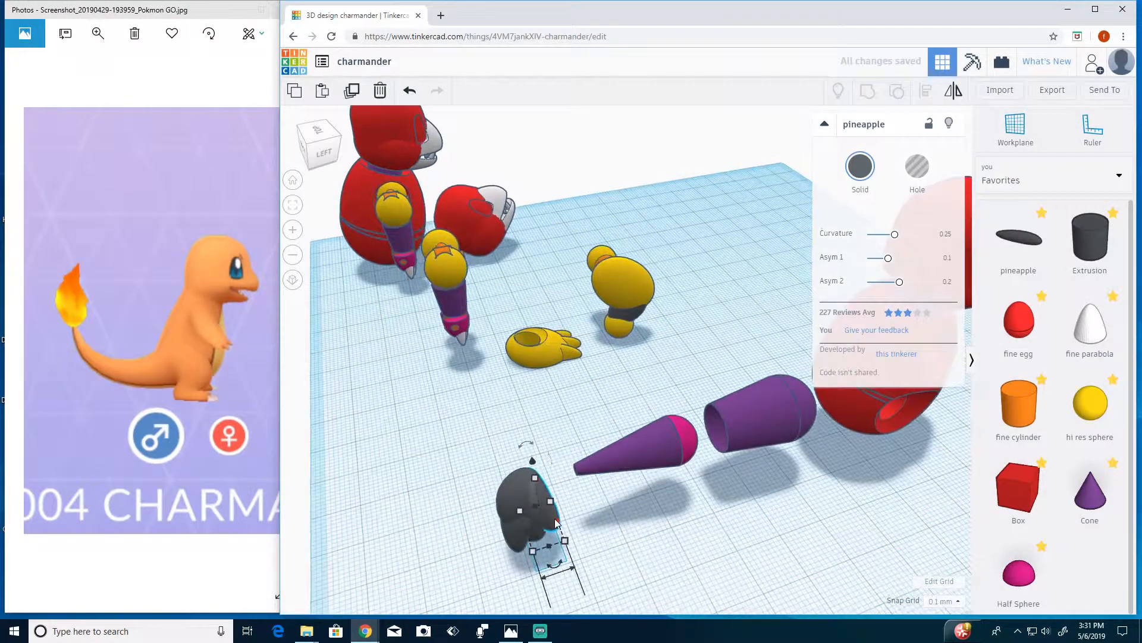
{"action": "left_click_drag", "start_coordinate": [551, 523], "coordinate": [511, 502]}
{"action": "right_click_drag", "start_coordinate": [551, 507], "coordinate": [695, 508]}
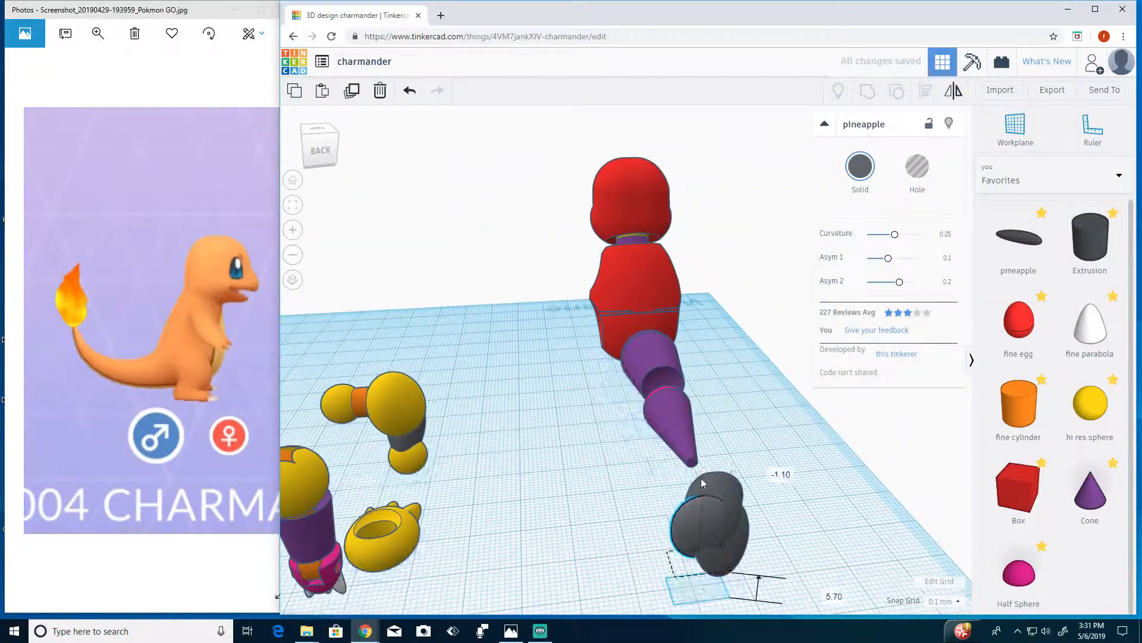
{"action": "left_click_drag", "start_coordinate": [714, 605], "coordinate": [787, 568]}
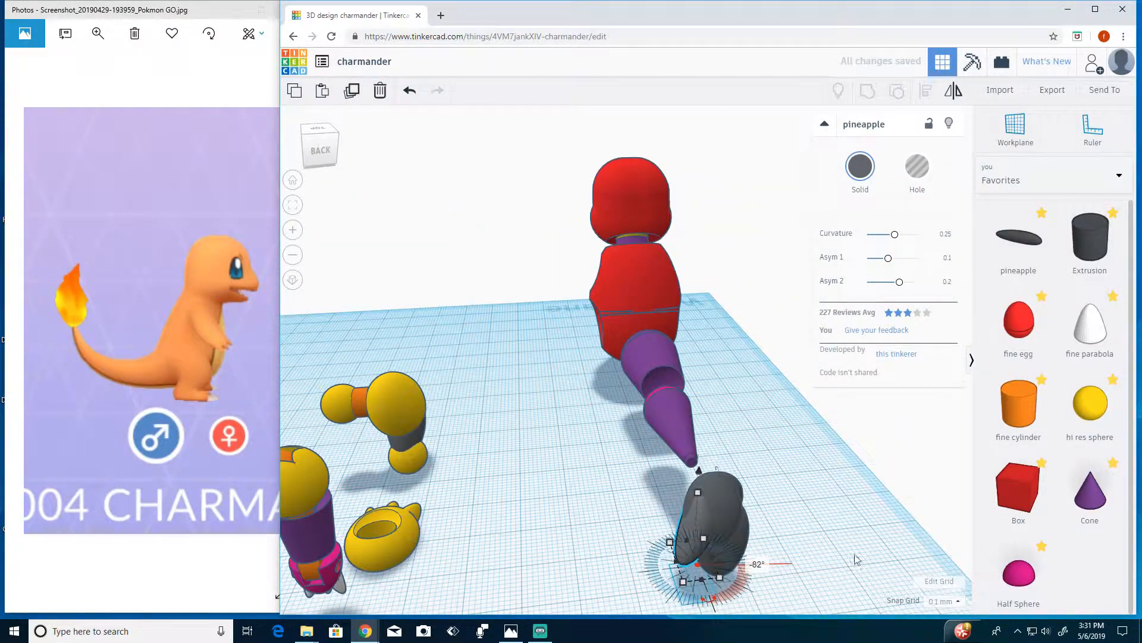
{"action": "right_click_drag", "start_coordinate": [857, 560], "coordinate": [469, 556]}
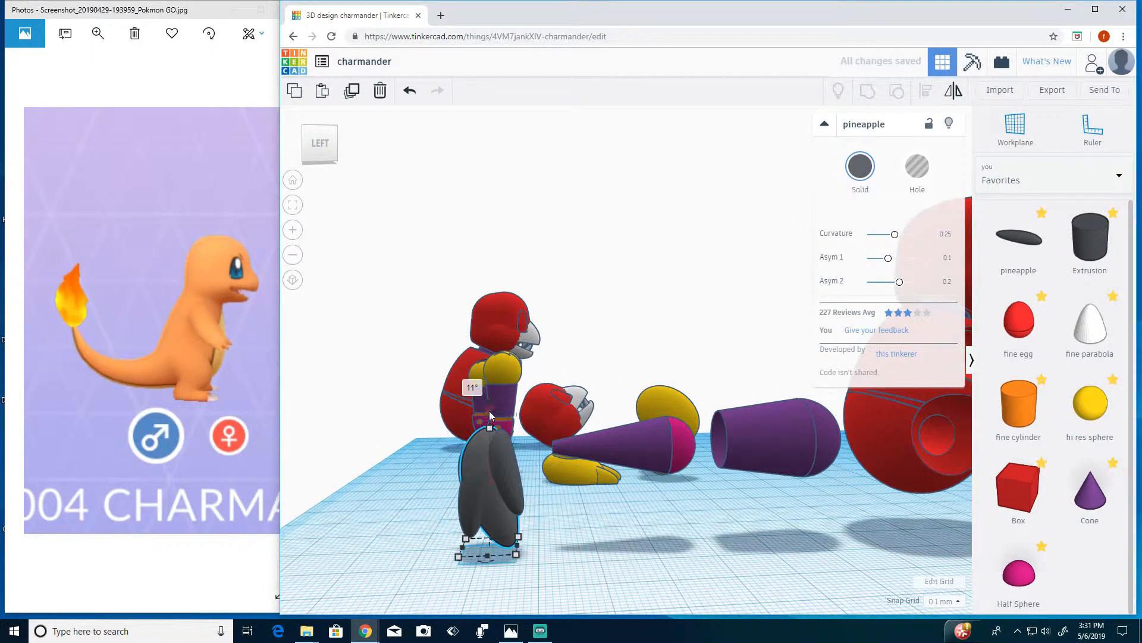
{"action": "right_click_drag", "start_coordinate": [499, 415], "coordinate": [606, 515]}
{"action": "left_click_drag", "start_coordinate": [606, 516], "coordinate": [513, 464]}
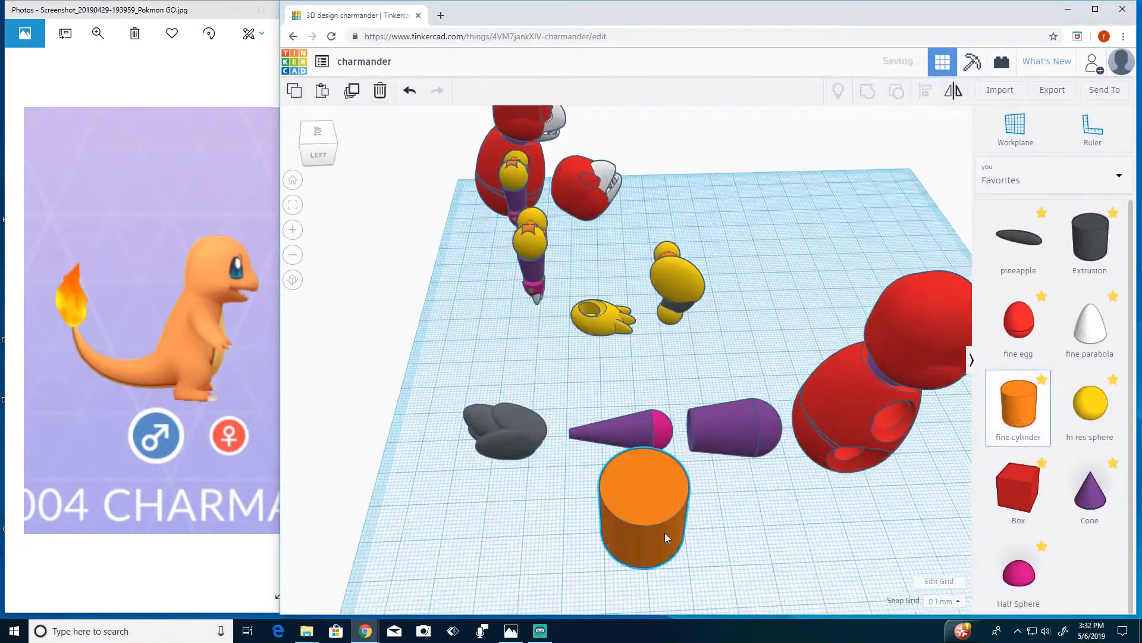
Add a fine cylinder beside the tail tip and size its base 3 by 3 mm.
{"action": "left_click", "coordinate": [665, 533]}
{"action": "right_click_drag", "start_coordinate": [665, 533], "coordinate": [756, 494]}
{"action": "left_click", "coordinate": [699, 555]}
{"action": "left_click", "coordinate": [668, 594]}
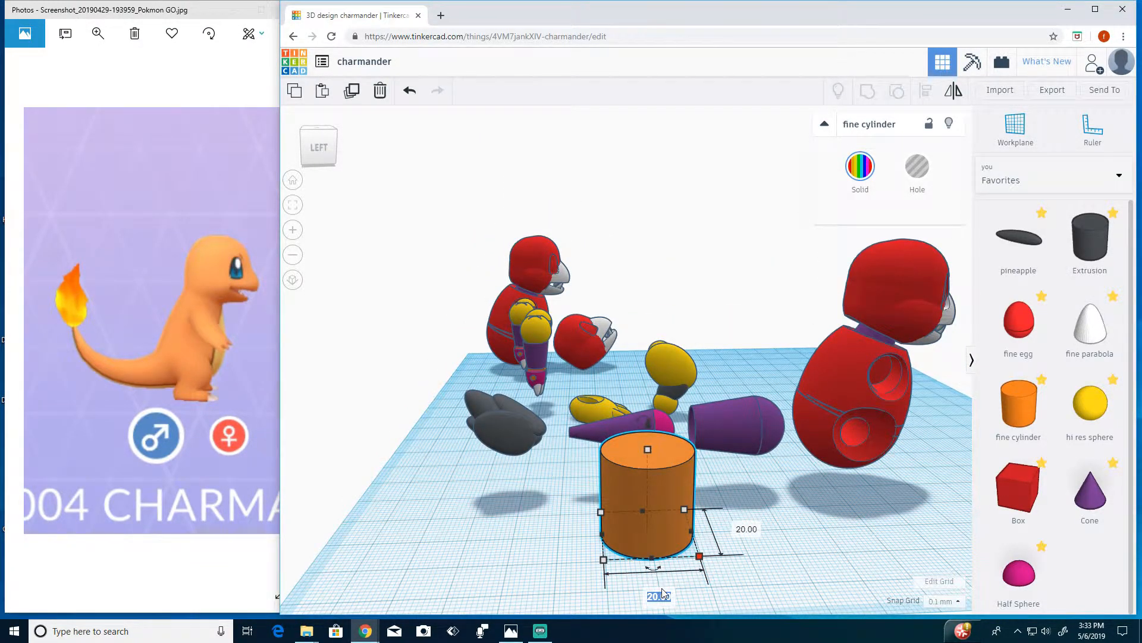
{"action": "type", "text": "3"}
{"action": "left_click", "coordinate": [748, 530]}
{"action": "type", "text": "3"}
{"action": "key", "text": "Return"}
{"action": "left_click", "coordinate": [624, 433]}
Move the thin cylinder up between the flame and the tail tip and rotate it 90° to lie along the tail.
{"action": "left_click_drag", "start_coordinate": [606, 438], "coordinate": [571, 502]}
{"action": "left_click", "coordinate": [663, 550]}
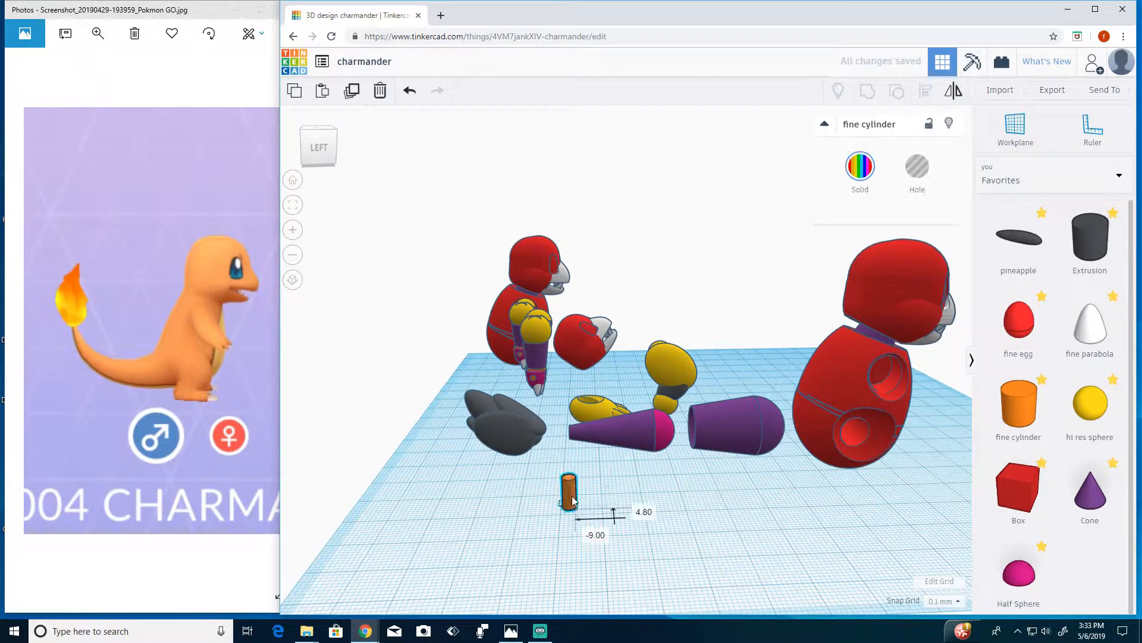
{"action": "left_click_drag", "start_coordinate": [568, 447], "coordinate": [566, 382]}
{"action": "scroll", "coordinate": [566, 402], "scroll_direction": "up", "scroll_amount": 3}
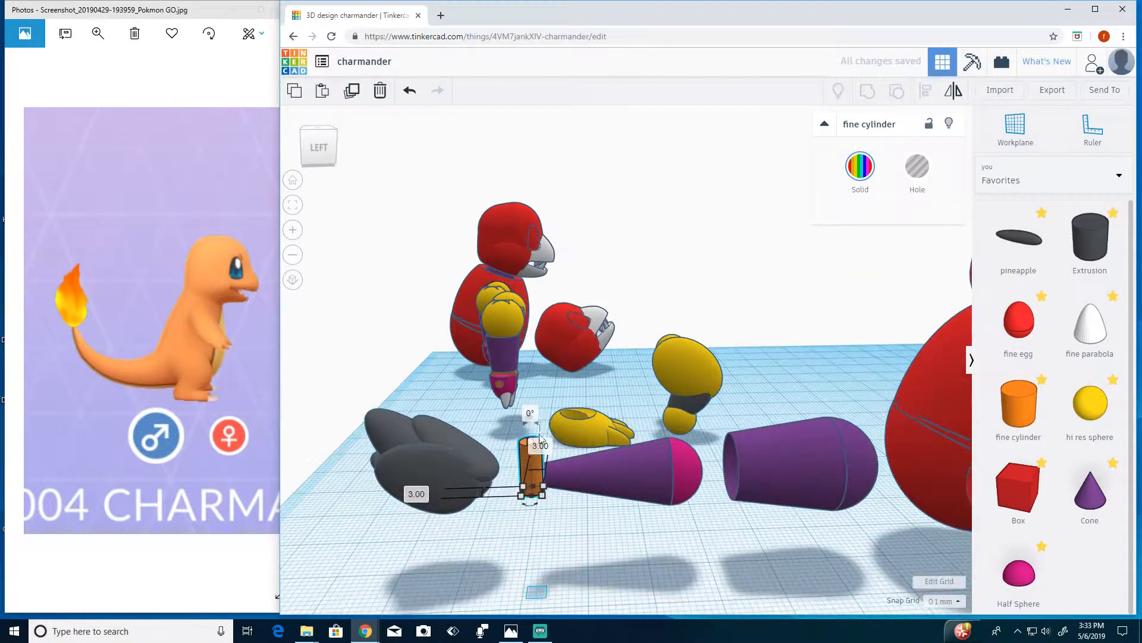
{"action": "left_click_drag", "start_coordinate": [537, 429], "coordinate": [480, 445]}
{"action": "type", "text": "90"}
{"action": "key", "text": "Return"}
{"action": "left_click", "coordinate": [572, 594]}
{"action": "left_click", "coordinate": [530, 470]}
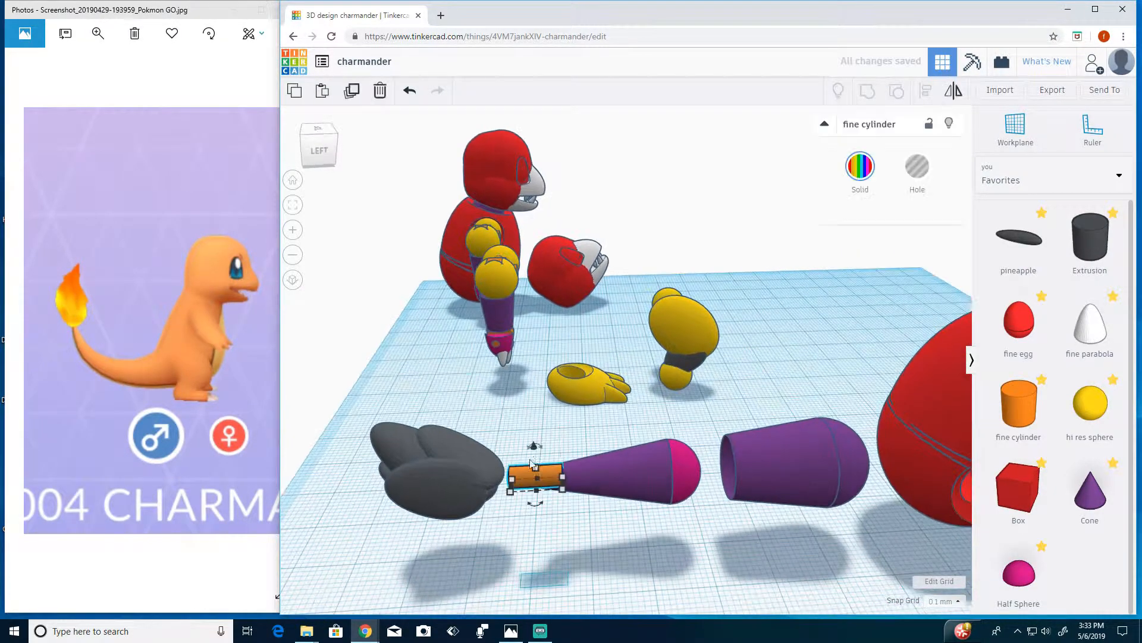
Align the orange peg cylinder centrally with the narrow end of the tail tip segment and nudge it slightly toward the flame.
{"action": "left_click_drag", "start_coordinate": [531, 471], "coordinate": [558, 497]}
{"action": "left_click", "coordinate": [582, 483], "text": "shift"}
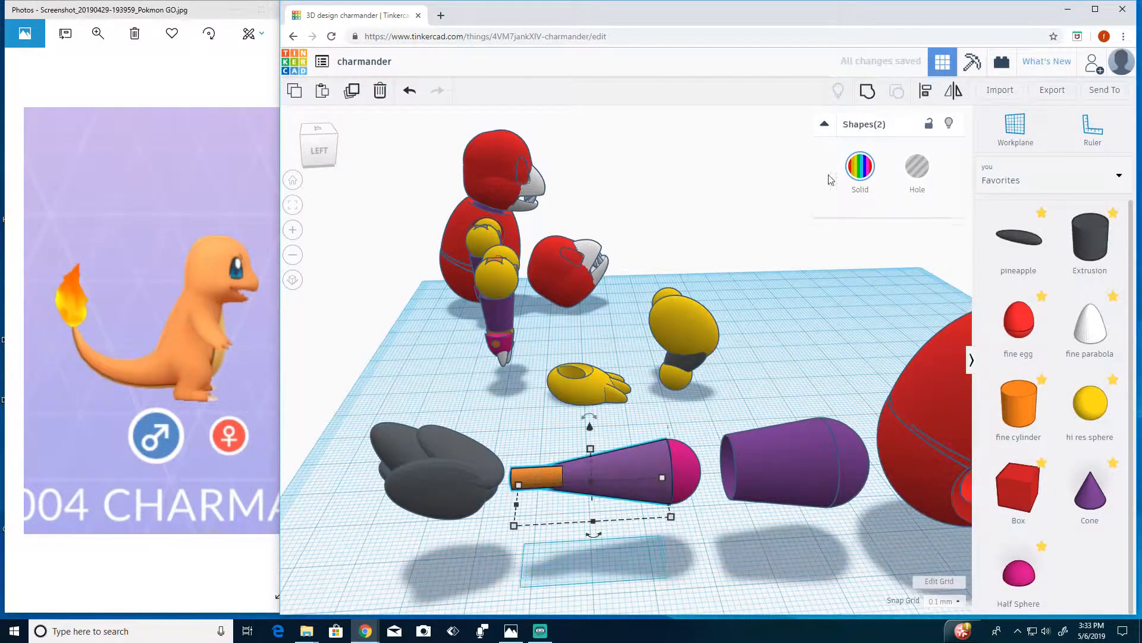
{"action": "left_click", "coordinate": [925, 90]}
{"action": "left_click", "coordinate": [497, 506]}
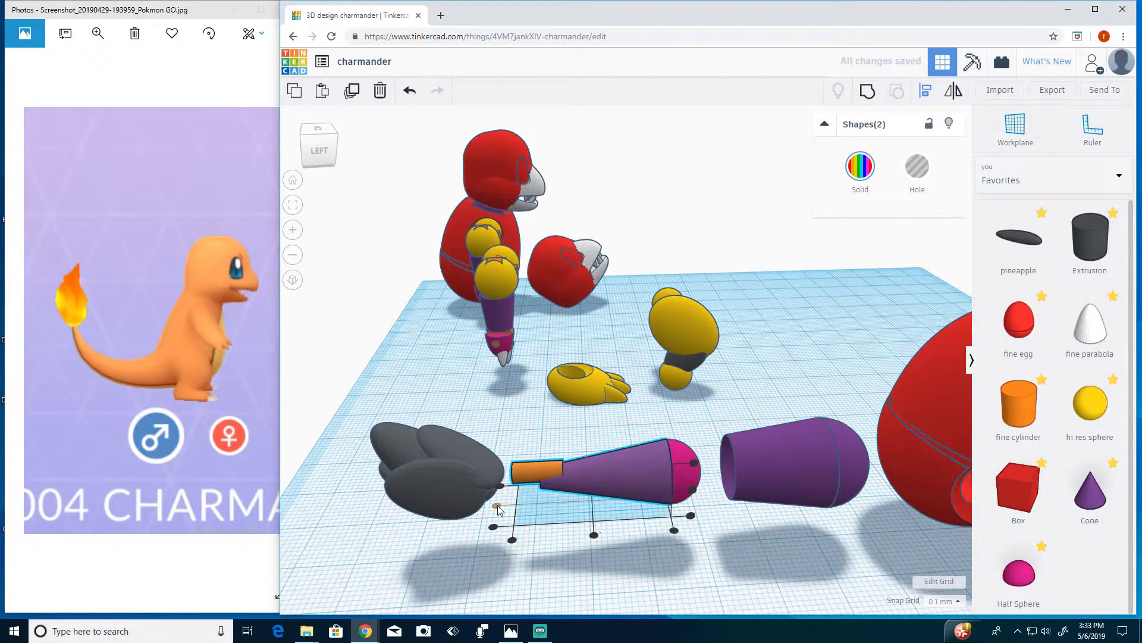
{"action": "left_click", "coordinate": [692, 490]}
{"action": "left_click", "coordinate": [605, 567]}
{"action": "right_click_drag", "start_coordinate": [605, 566], "coordinate": [545, 505]}
{"action": "left_click", "coordinate": [523, 474]}
{"action": "key", "text": "Left"}
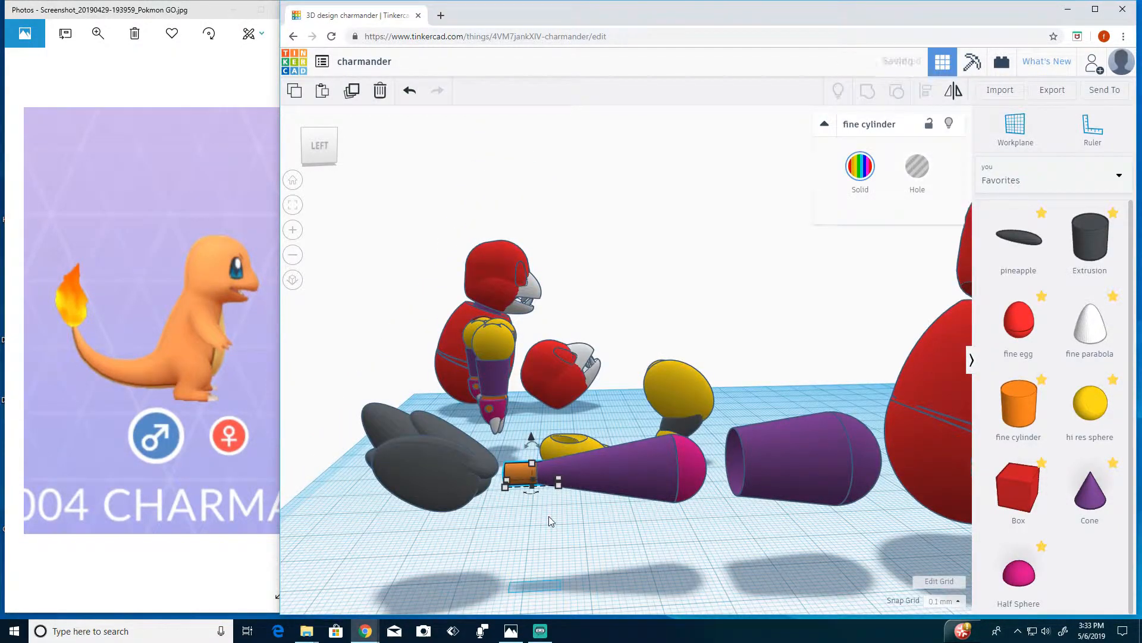
Shift the flame away from the tail tip and place a hole copy of the peg cylinder at the flame's base.
{"action": "left_click", "coordinate": [482, 476]}
{"action": "key", "text": "shift+Left"}
{"action": "key", "text": "shift+Left"}
{"action": "key", "text": "shift+Left"}
{"action": "key", "text": "shift+Left"}
{"action": "key", "text": "shift+Left"}
{"action": "left_click", "coordinate": [527, 479]}
{"action": "key", "text": "Left"}
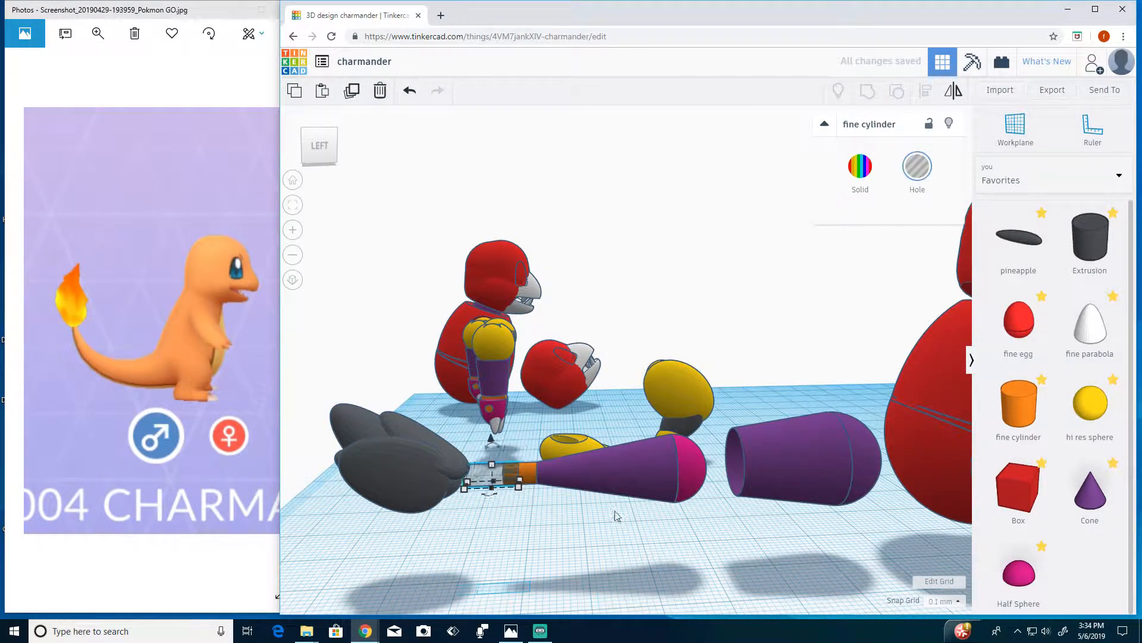
Make the flame see-through as a hole to examine how deep the peg hole sits, and restore it to solid.
{"action": "mouse_move", "coordinate": [520, 538]}
{"action": "right_mouse_down"}
{"action": "mouse_move", "coordinate": [541, 502]}
{"action": "mouse_move", "coordinate": [530, 531]}
{"action": "right_mouse_up"}
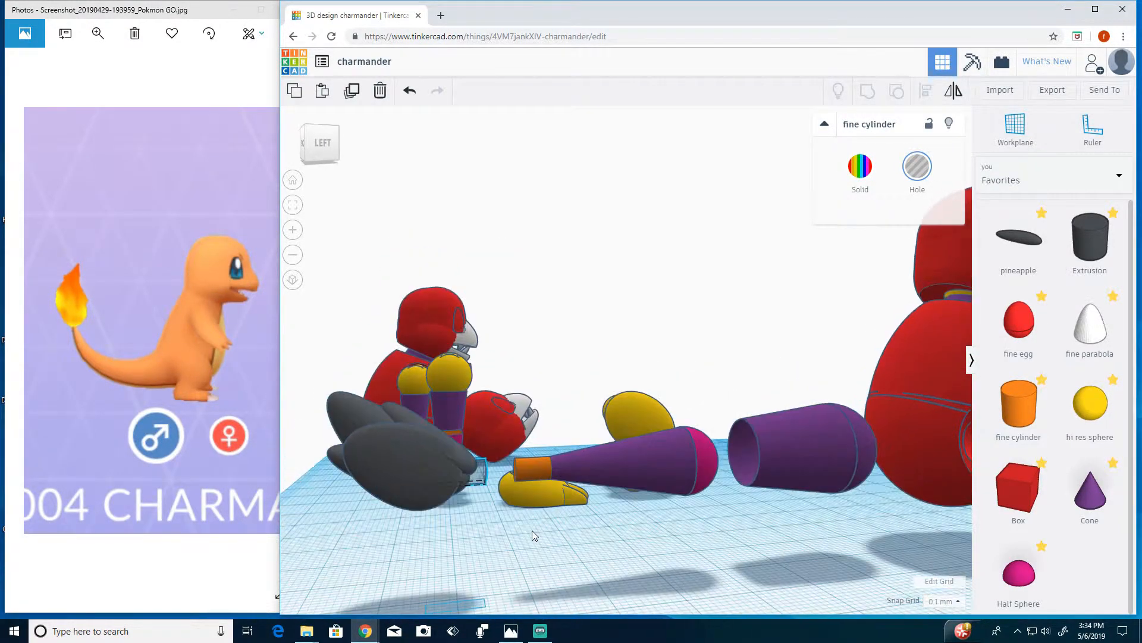
{"action": "left_click", "coordinate": [417, 458]}
{"action": "left_click", "coordinate": [916, 166]}
{"action": "right_click_drag", "start_coordinate": [527, 595], "coordinate": [552, 611]}
{"action": "left_click", "coordinate": [476, 480]}
{"action": "left_click", "coordinate": [404, 459]}
{"action": "left_click", "coordinate": [860, 166]}
{"action": "left_click", "coordinate": [479, 483]}
{"action": "left_click", "coordinate": [504, 554]}
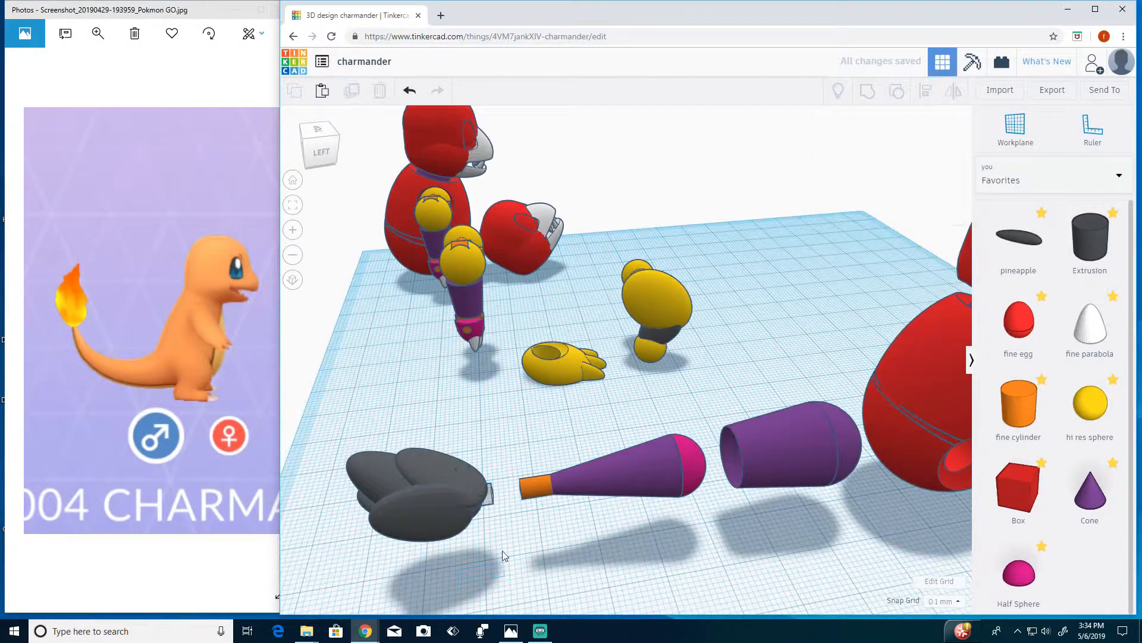
Select the hole cylinder at the flame's base and adjust its size for the peg.
{"action": "scroll", "coordinate": [503, 553], "scroll_direction": "up", "scroll_amount": 2}
{"action": "middle_click_drag", "start_coordinate": [504, 553], "coordinate": [477, 467]}
{"action": "middle_click_drag", "start_coordinate": [443, 430], "coordinate": [503, 495]}
{"action": "left_click", "coordinate": [467, 455]}
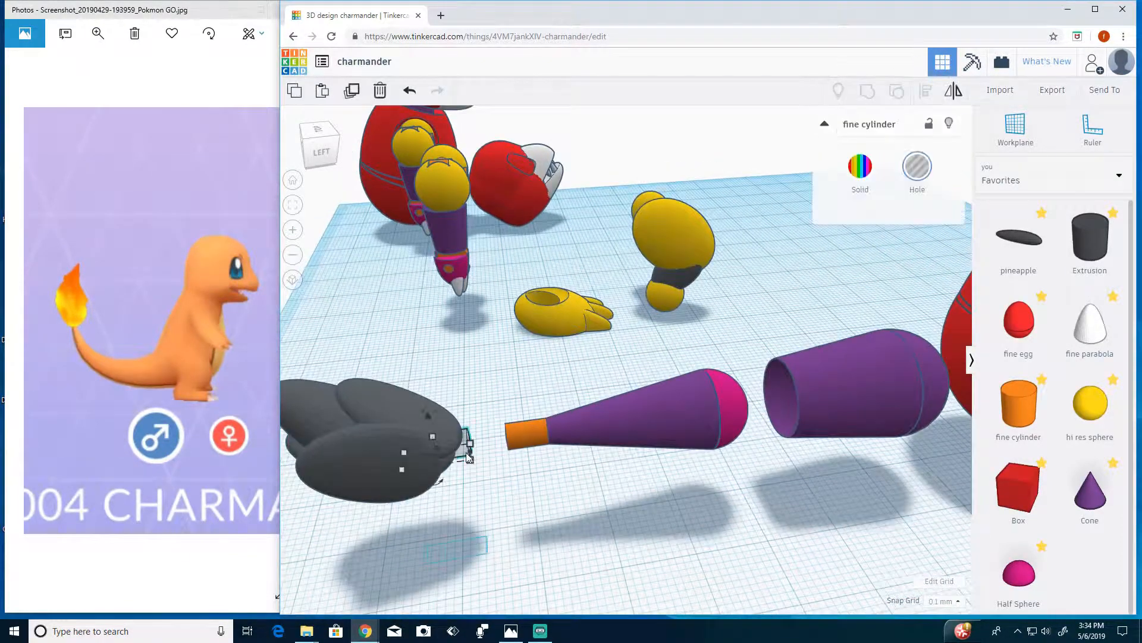
{"action": "left_click", "coordinate": [539, 449]}
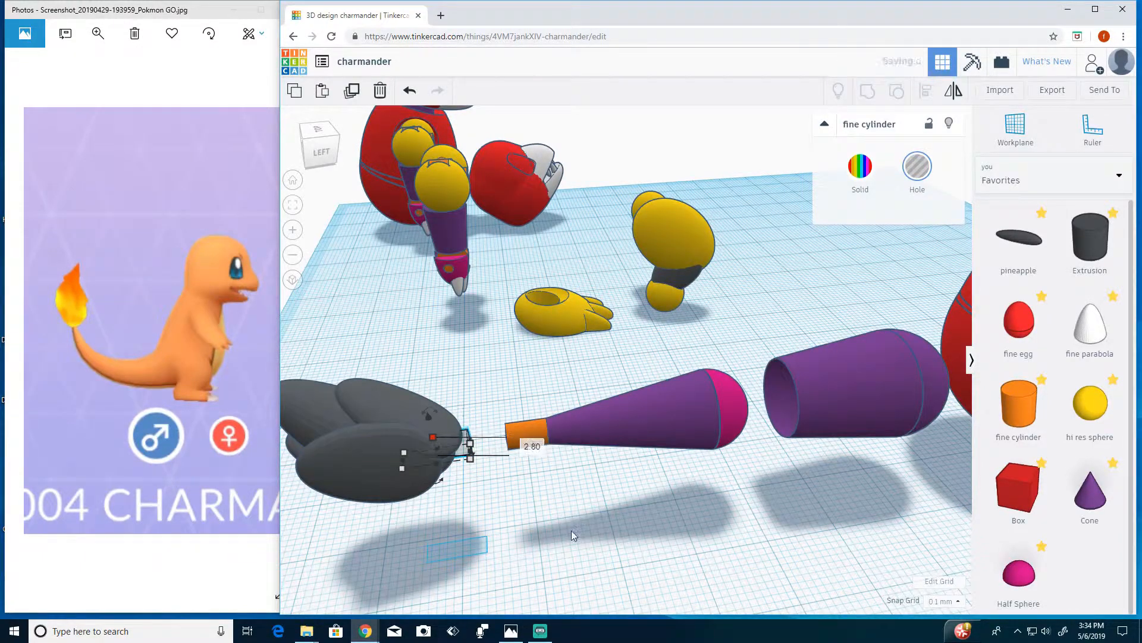
{"action": "left_click", "coordinate": [572, 531]}
Group the hole cylinder with the flame to cut the peg socket.
{"action": "right_click_drag", "start_coordinate": [572, 530], "coordinate": [573, 501]}
{"action": "left_click", "coordinate": [473, 462]}
{"action": "left_click", "coordinate": [440, 476], "text": "shift"}
{"action": "key", "text": "ctrl+g"}
{"action": "left_click", "coordinate": [594, 507]}
{"action": "right_click_drag", "start_coordinate": [677, 529], "coordinate": [550, 418]}
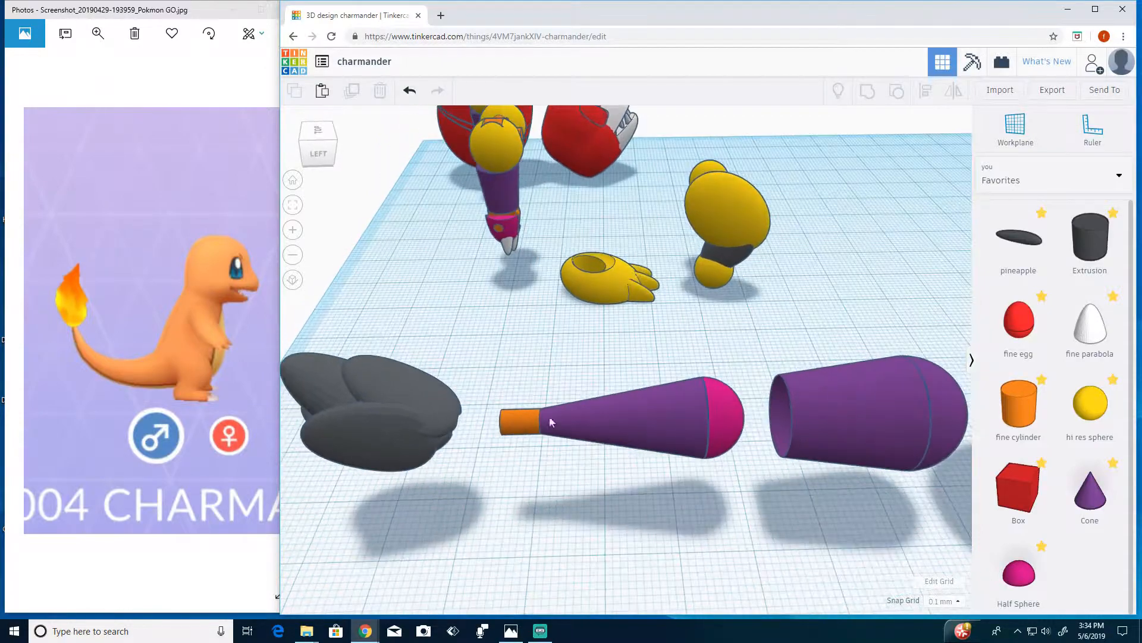
{"action": "left_click", "coordinate": [550, 422]}
{"action": "scroll", "coordinate": [743, 500], "scroll_direction": "down", "scroll_amount": 3}
{"action": "middle_click_drag", "start_coordinate": [780, 514], "coordinate": [697, 489]}
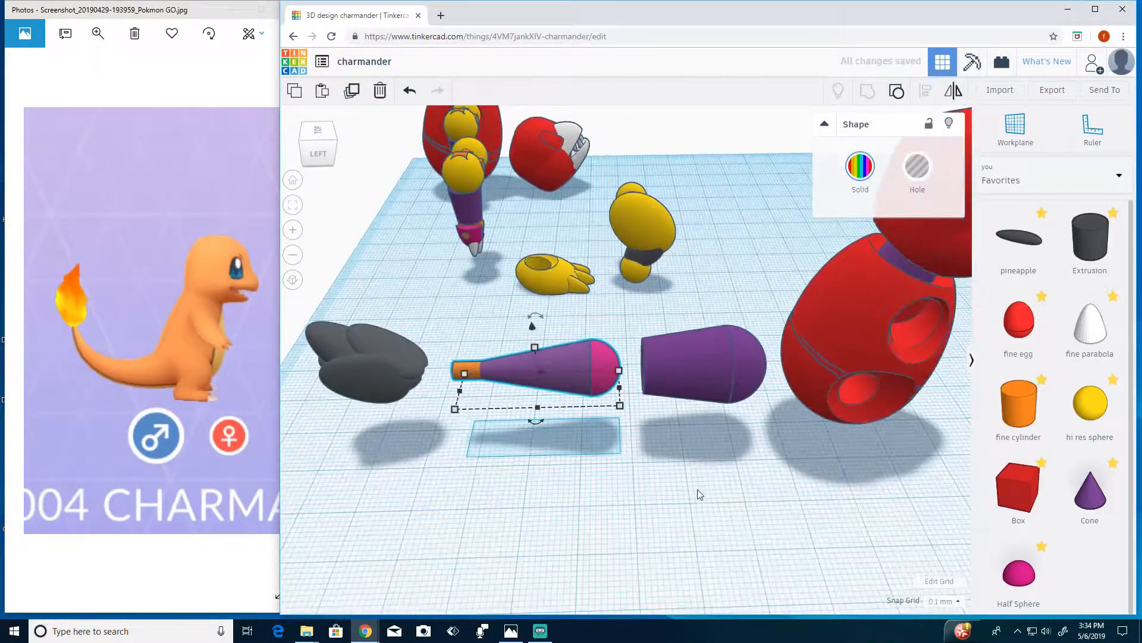
{"action": "right_click_drag", "start_coordinate": [698, 489], "coordinate": [687, 466]}
{"action": "scroll", "coordinate": [688, 468], "scroll_direction": "up", "scroll_amount": 2}
{"action": "left_click", "coordinate": [690, 475]}
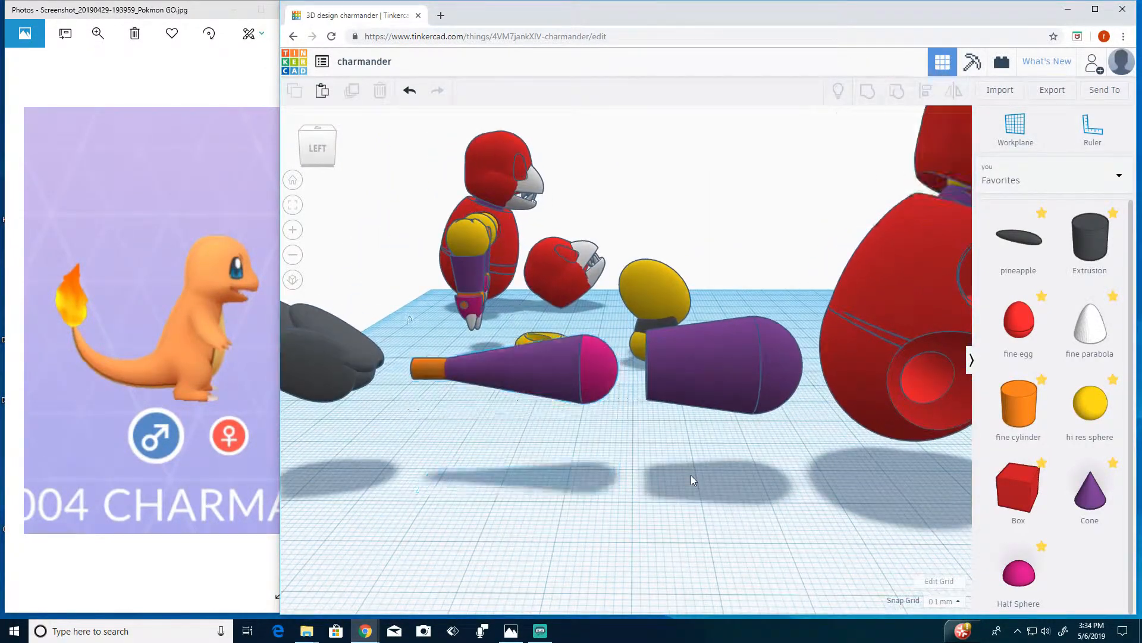
{"action": "scroll", "coordinate": [691, 475], "scroll_direction": "down", "scroll_amount": 4}
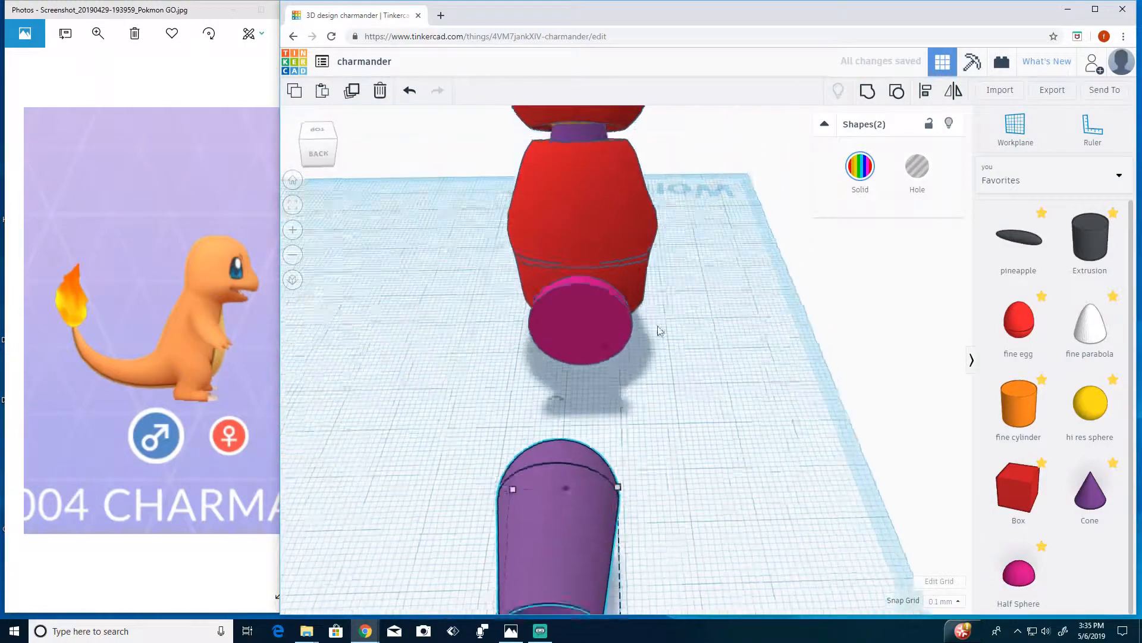
Turn the pink half sphere at the back of the body into a hole and set its thickness to 4 mm.
{"action": "left_click", "coordinate": [599, 331]}
{"action": "left_click", "coordinate": [917, 166]}
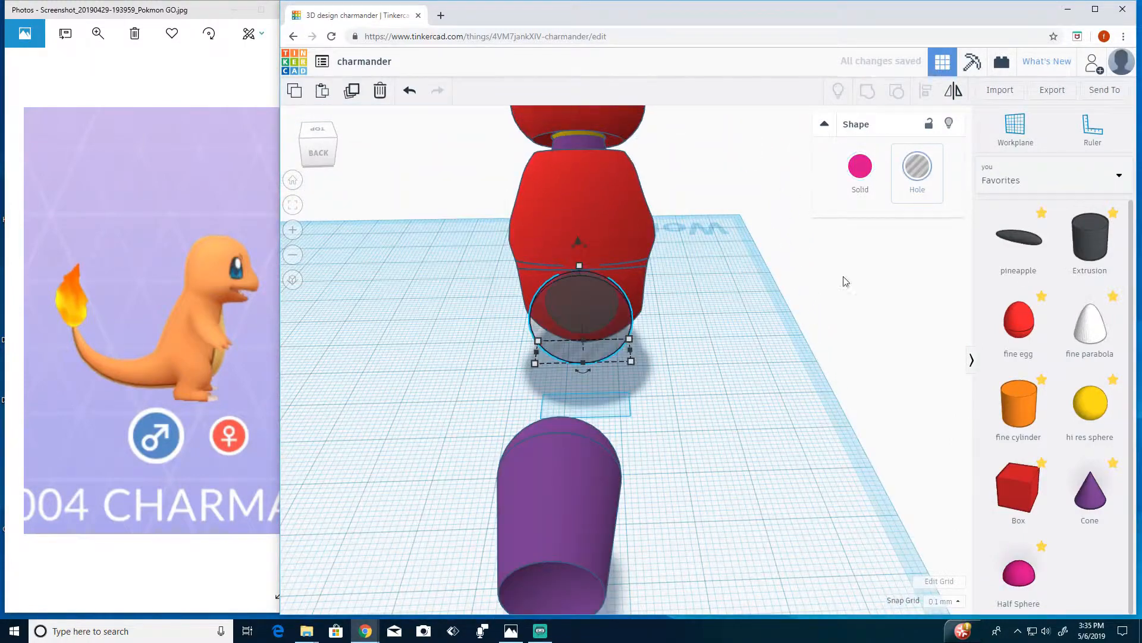
{"action": "right_click_drag", "start_coordinate": [838, 292], "coordinate": [717, 349]}
{"action": "left_click_drag", "start_coordinate": [717, 344], "coordinate": [700, 345]}
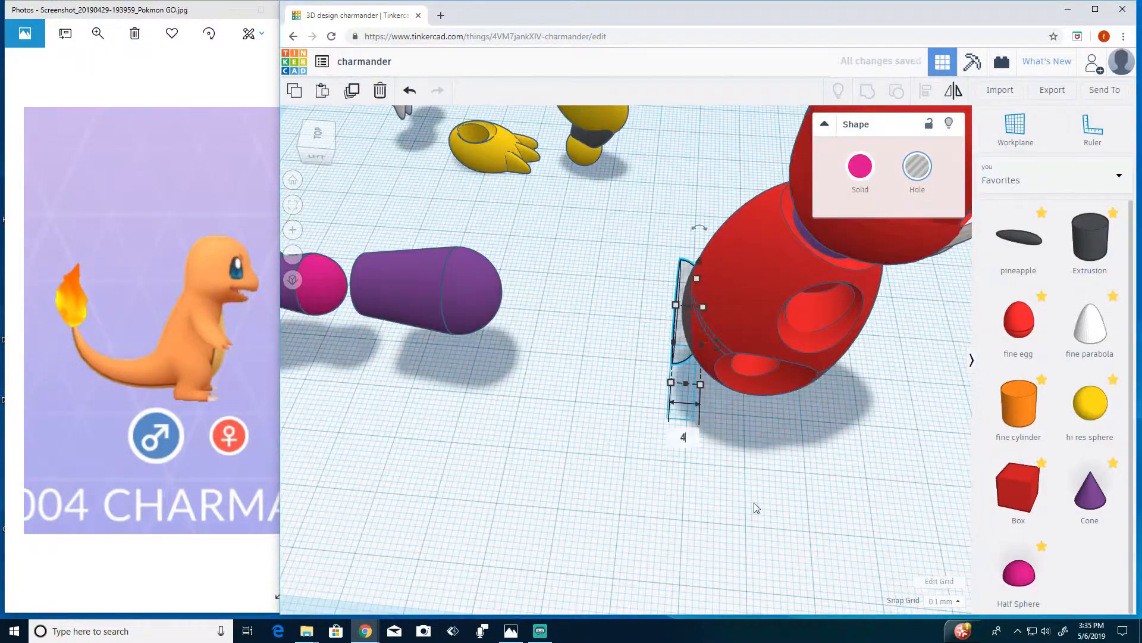
Turn the body into a see-through hole shape and select the half sphere hole at its back.
{"action": "right_click_drag", "start_coordinate": [753, 503], "coordinate": [793, 321]}
{"action": "left_click", "coordinate": [750, 391]}
{"action": "key", "text": "h"}
{"action": "mouse_move", "coordinate": [765, 474]}
{"action": "right_mouse_down"}
{"action": "mouse_move", "coordinate": [766, 445]}
{"action": "mouse_move", "coordinate": [762, 454]}
{"action": "right_mouse_up"}
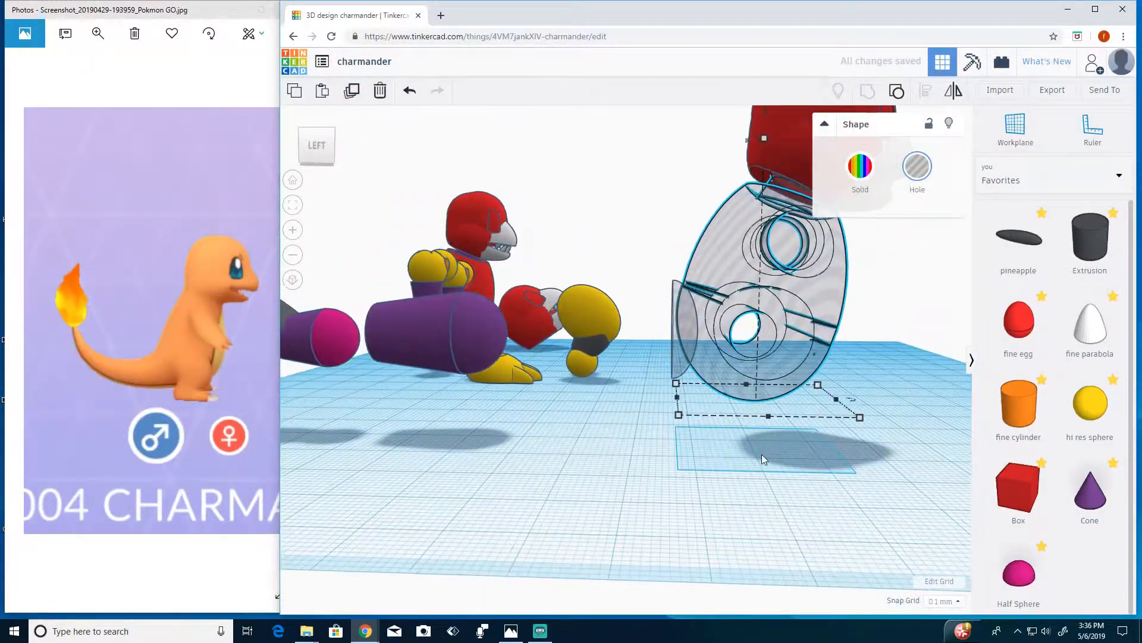
{"action": "left_click", "coordinate": [409, 90]}
{"action": "left_click", "coordinate": [437, 90]}
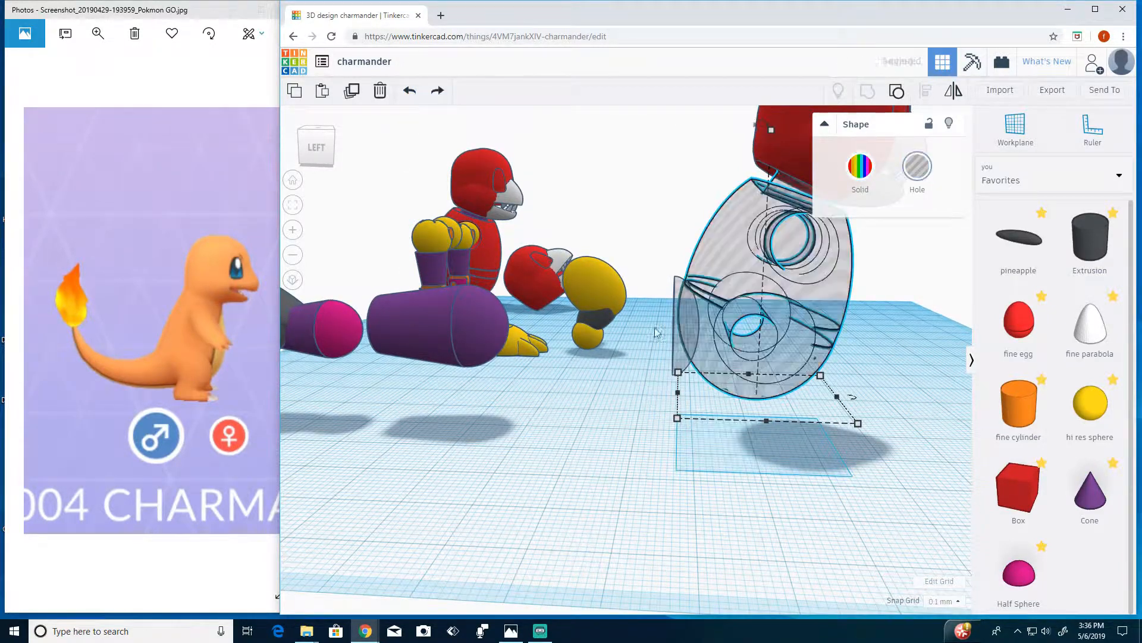
{"action": "left_click", "coordinate": [685, 298]}
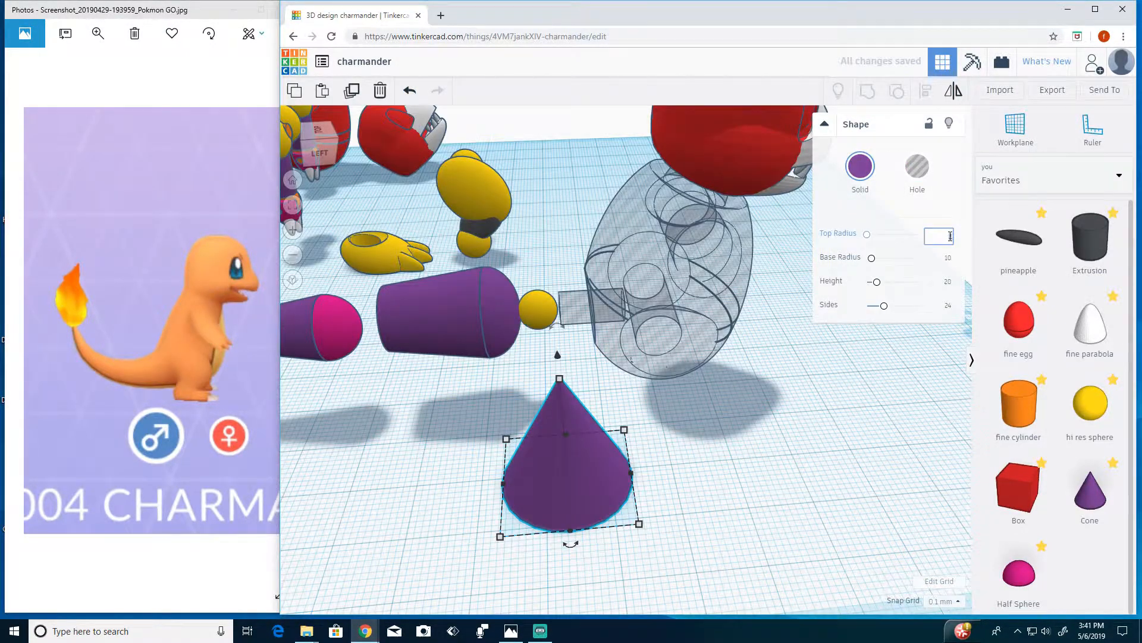
Shape the cone into a small truncated neck with top radius 2.5, base radius 4 and a height of 5 mm.
{"action": "left_click", "coordinate": [948, 257]}
{"action": "type", "text": "3"}
{"action": "left_click", "coordinate": [709, 469]}
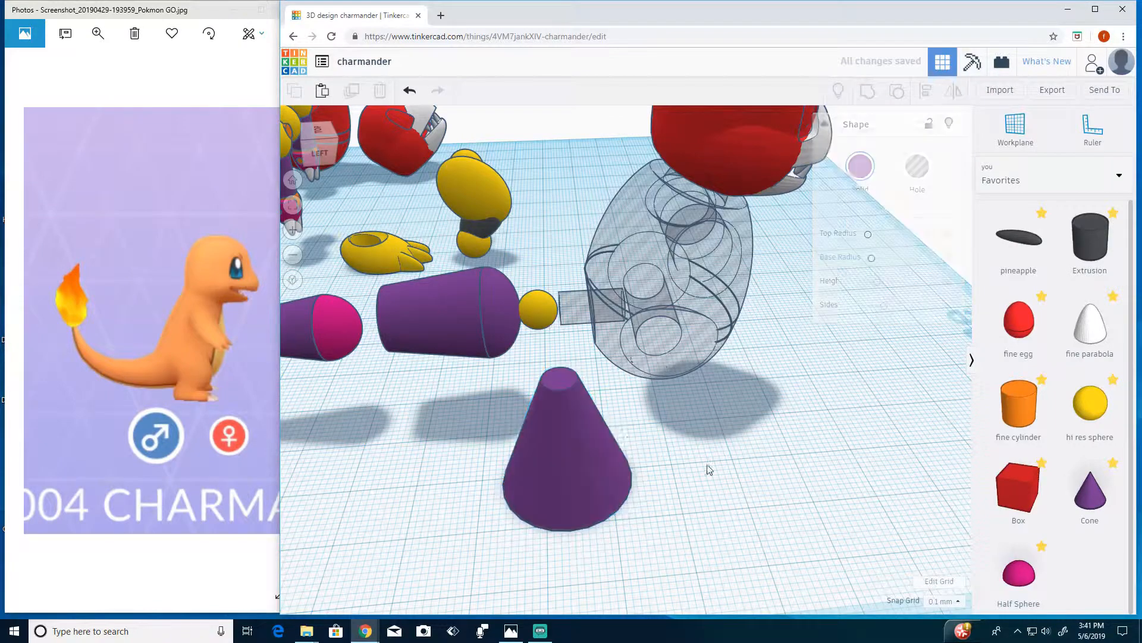
{"action": "left_click", "coordinate": [566, 411]}
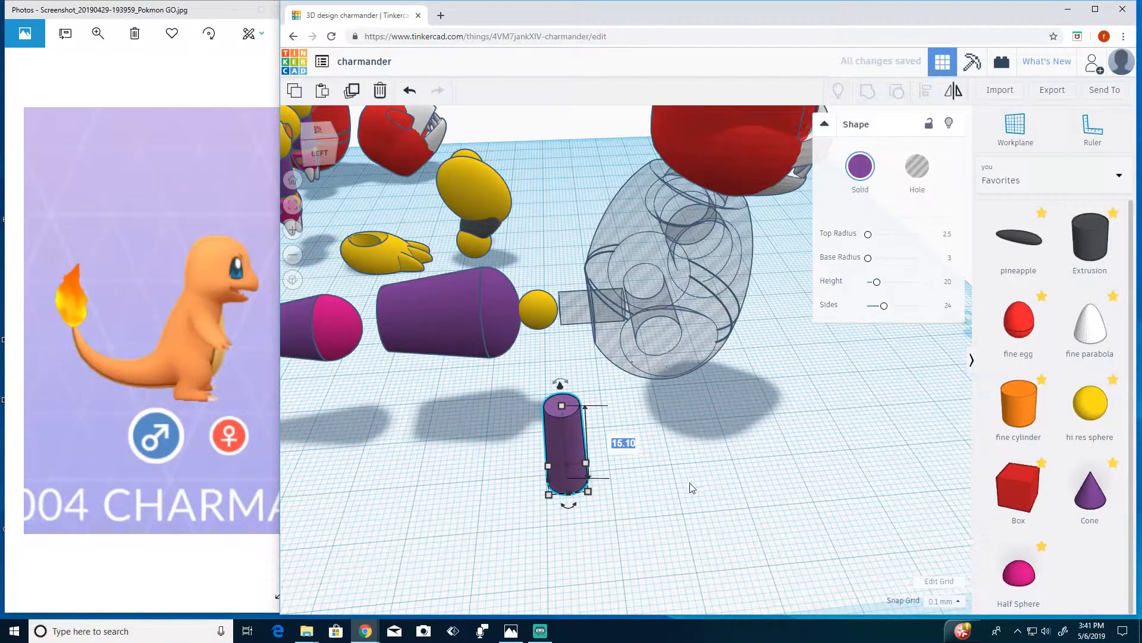
{"action": "type", "text": "5"}
{"action": "key", "text": "Return"}
{"action": "left_click", "coordinate": [951, 257]}
{"action": "type", "text": "4"}
{"action": "left_click", "coordinate": [862, 435]}
Raise the truncated cone to tail height and rotate it -90° to lie along the tail.
{"action": "left_click", "coordinate": [566, 470]}
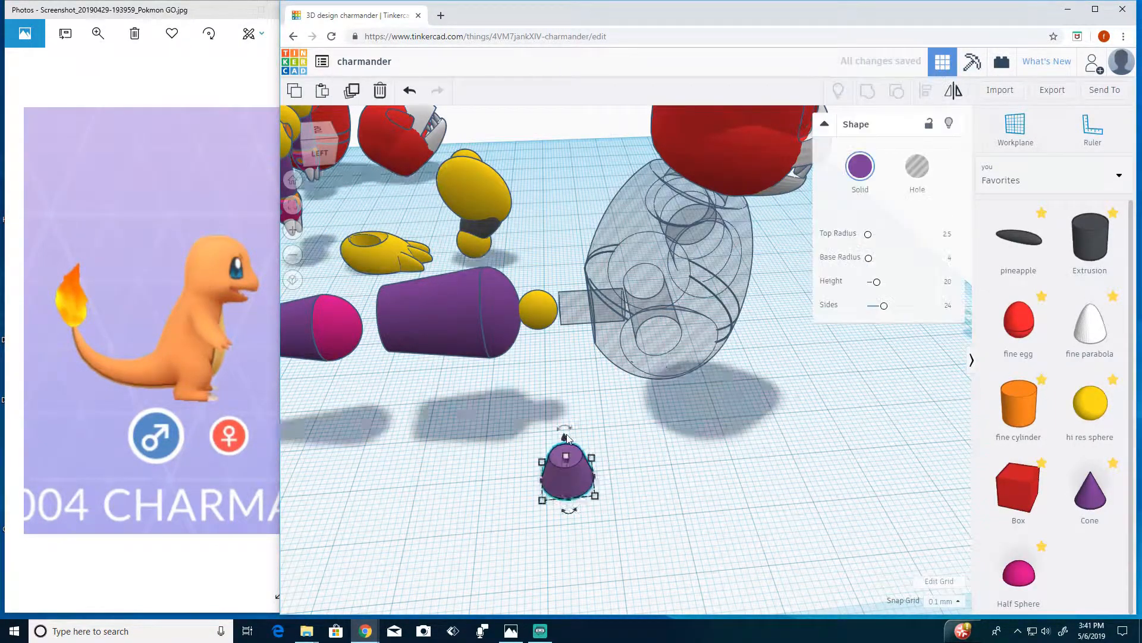
{"action": "left_click_drag", "start_coordinate": [565, 437], "coordinate": [548, 318]}
{"action": "left_click_drag", "start_coordinate": [556, 393], "coordinate": [663, 350]}
{"action": "left_click", "coordinate": [613, 336]}
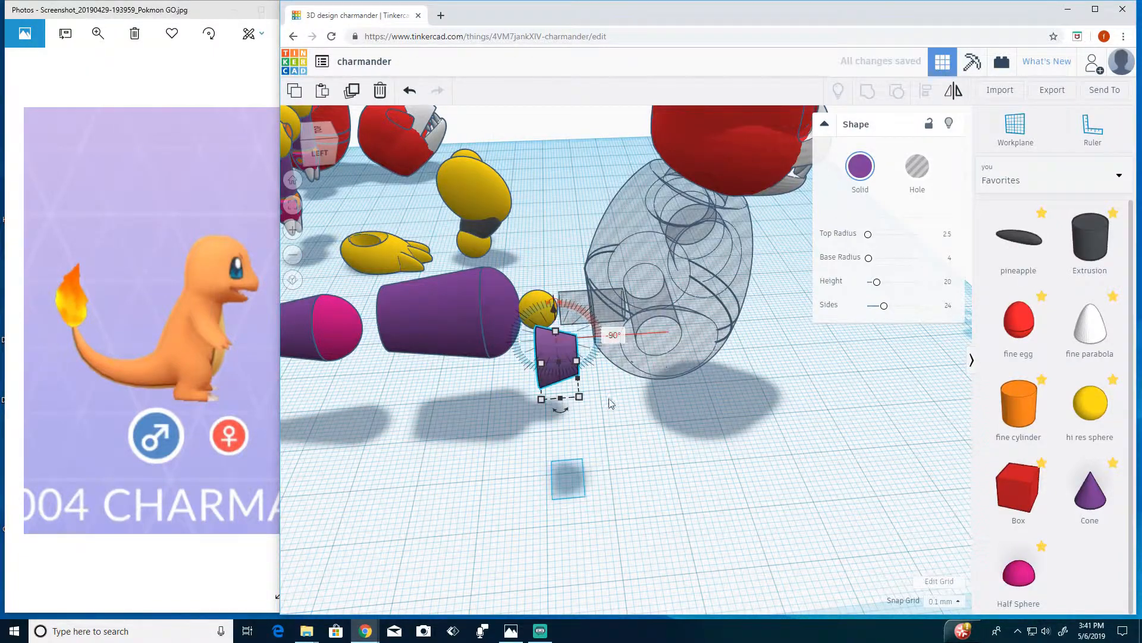
Place the neck between the large tail segment and the yellow ball, and centre it on the ball.
{"action": "left_click_drag", "start_coordinate": [556, 357], "coordinate": [513, 303]}
{"action": "left_click", "coordinate": [547, 310], "text": "shift"}
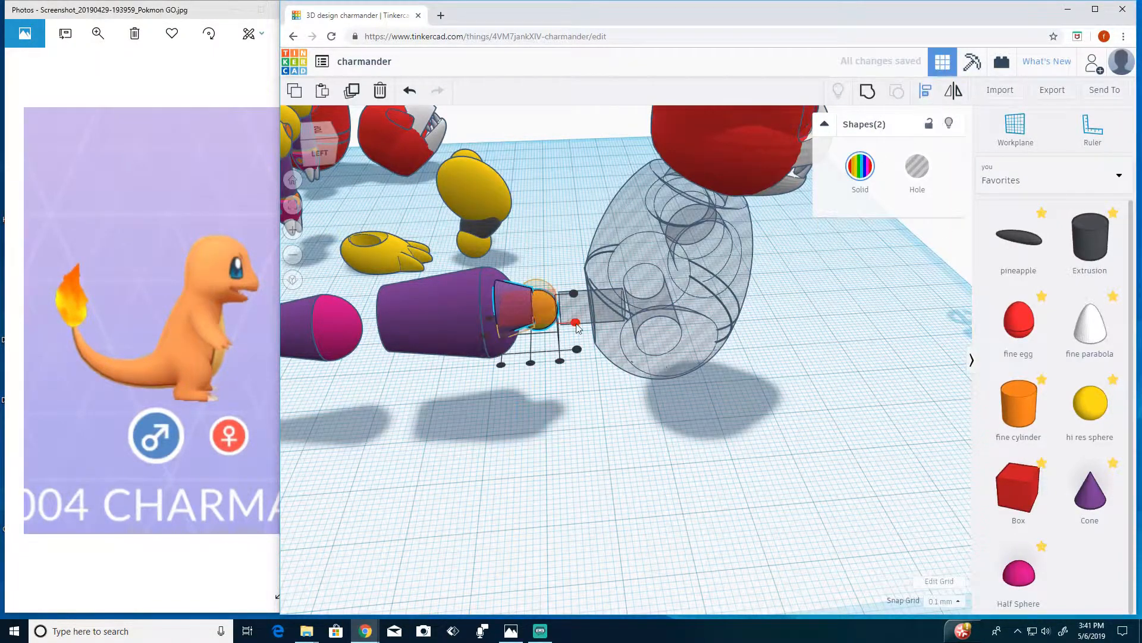
{"action": "left_click", "coordinate": [506, 310]}
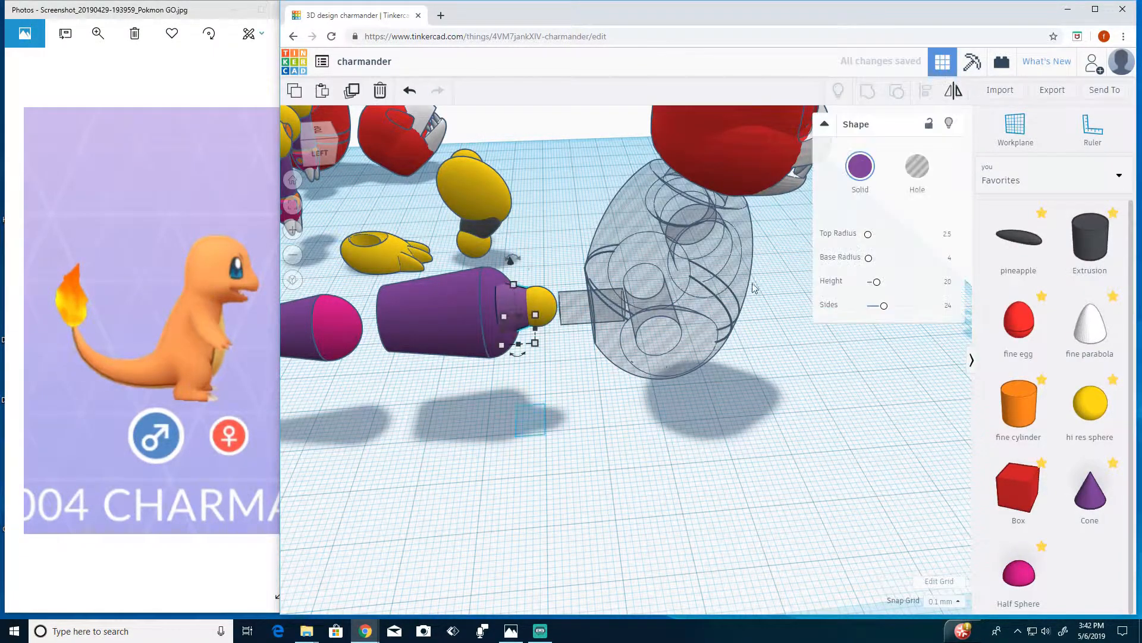
{"action": "left_click", "coordinate": [539, 306]}
{"action": "right_click_drag", "start_coordinate": [561, 408], "coordinate": [580, 386]}
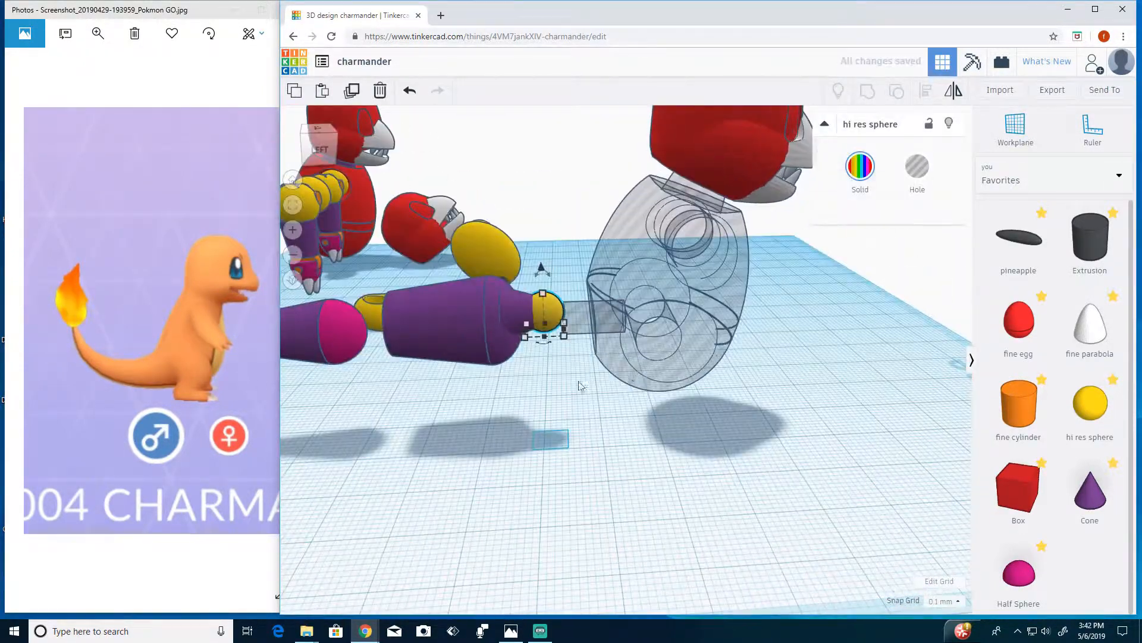
Align the ball-and-neck piece with the large tail segment and group them into one part.
{"action": "left_click", "coordinate": [535, 322]}
{"action": "right_click_drag", "start_coordinate": [528, 273], "coordinate": [574, 413]}
{"action": "left_click", "coordinate": [484, 294], "text": "shift"}
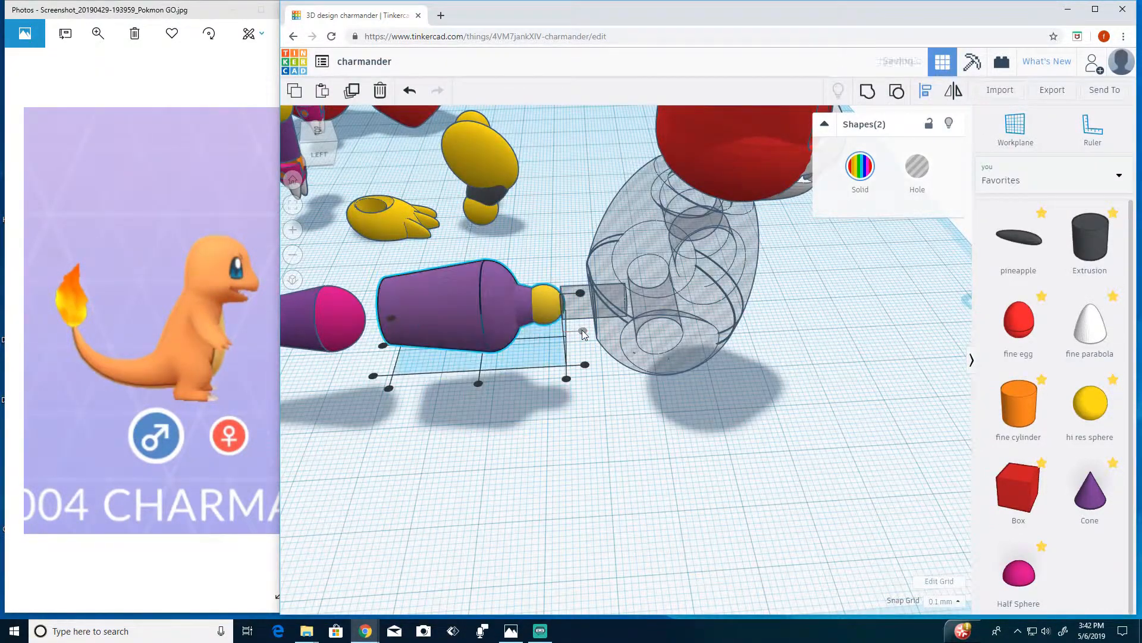
{"action": "right_click_drag", "start_coordinate": [487, 410], "coordinate": [583, 382]}
{"action": "left_click", "coordinate": [560, 348]}
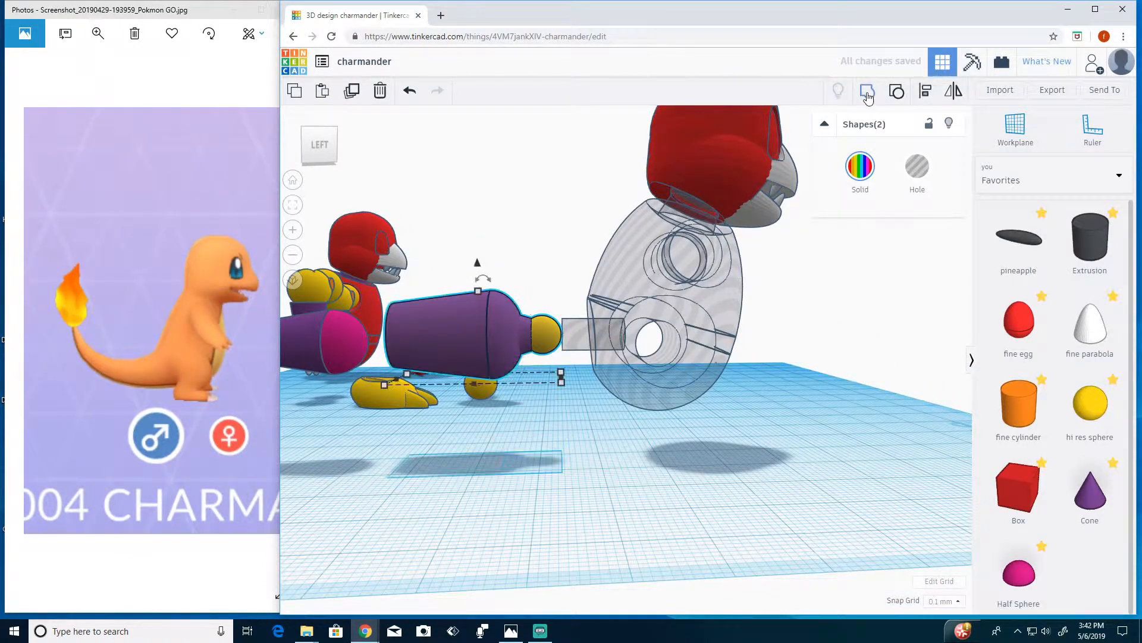
{"action": "left_click", "coordinate": [868, 93]}
Move the large tail segment toward the body until its ball enters the tail socket position.
{"action": "key", "text": "shift+Right"}
{"action": "key", "text": "shift+Right"}
{"action": "key", "text": "shift+Right"}
{"action": "key", "text": "shift+Right"}
{"action": "key", "text": "shift+Right"}
{"action": "key", "text": "shift+Right"}
{"action": "key", "text": "shift+Right"}
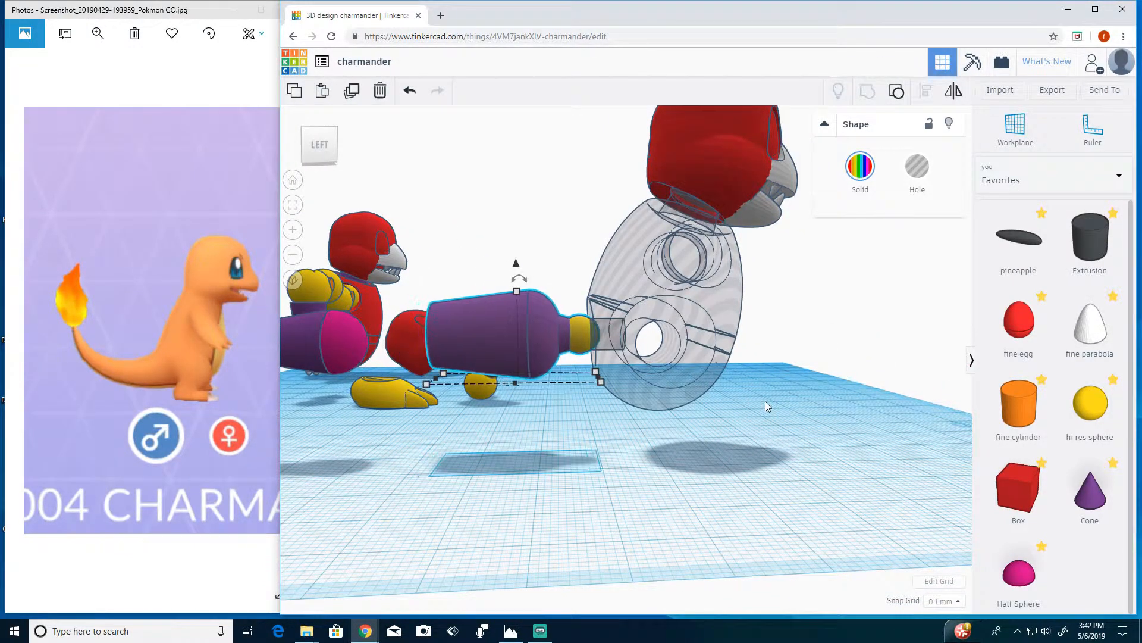
{"action": "key", "text": "shift+Right"}
{"action": "key", "text": "shift+Right"}
{"action": "key", "text": "shift+Right"}
{"action": "key", "text": "shift+Right"}
Turn the body back into a multicolor solid.
{"action": "mouse_move", "coordinate": [600, 474]}
{"action": "right_mouse_down"}
{"action": "mouse_move", "coordinate": [536, 505]}
{"action": "mouse_move", "coordinate": [599, 469]}
{"action": "right_mouse_up"}
{"action": "left_click", "coordinate": [705, 321]}
{"action": "left_click", "coordinate": [860, 166]}
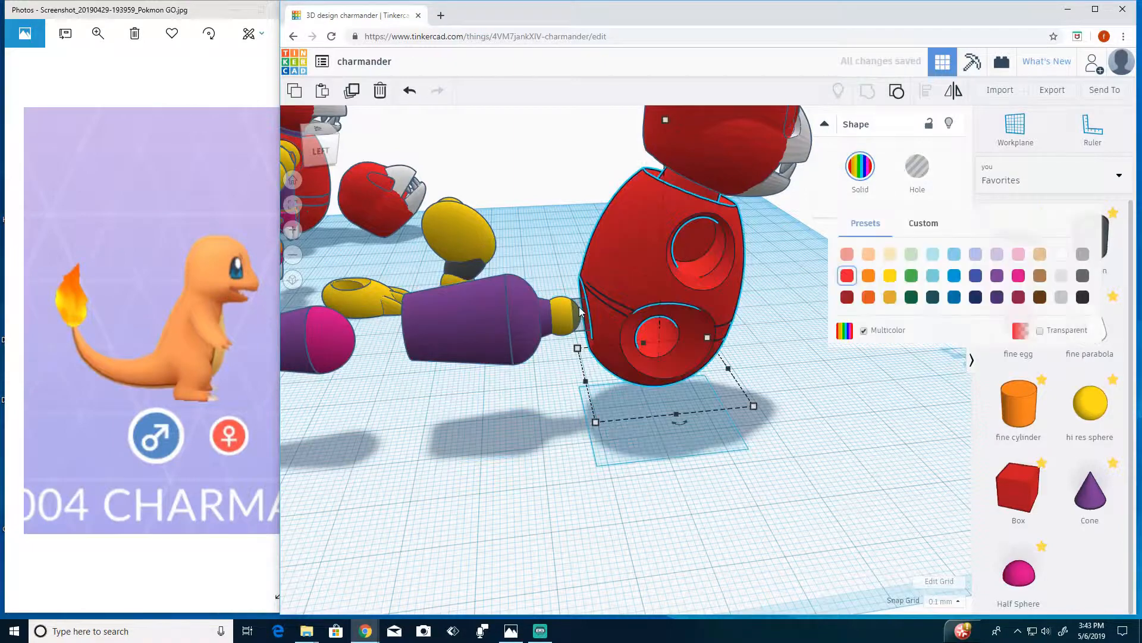
{"action": "right_click_drag", "start_coordinate": [458, 494], "coordinate": [562, 471]}
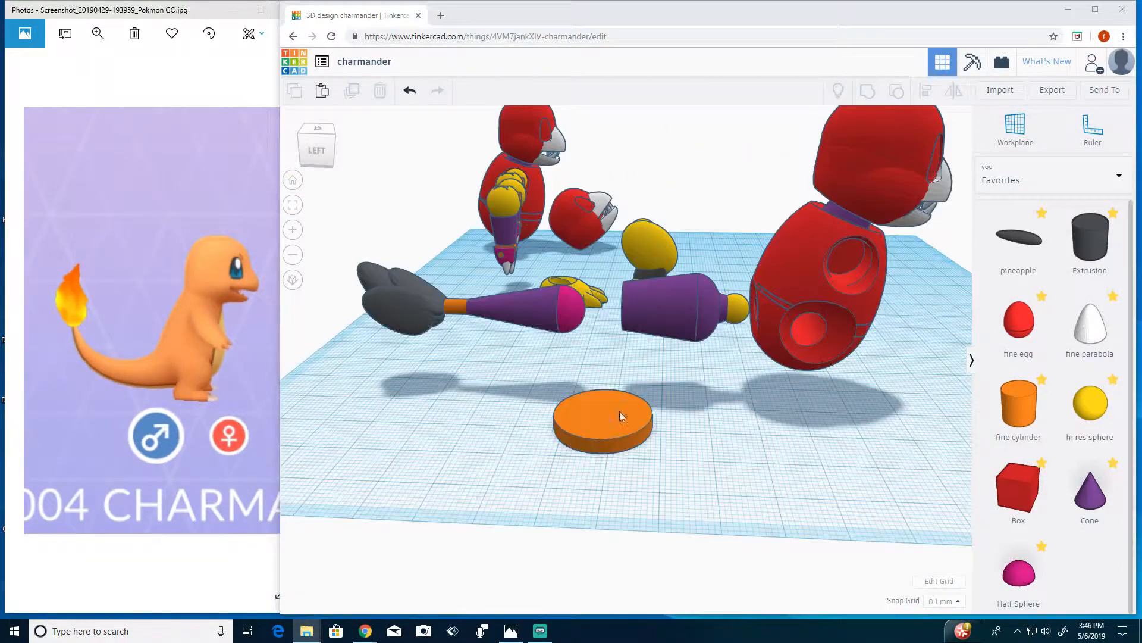
Shrink the flat orange cylinder below the tail to a 10 mm base size.
{"action": "left_click", "coordinate": [583, 422]}
{"action": "left_click", "coordinate": [497, 421]}
{"action": "type", "text": "10"}
{"action": "key", "text": "Tab"}
{"action": "right_click_drag", "start_coordinate": [644, 467], "coordinate": [564, 438]}
{"action": "right_click_drag", "start_coordinate": [657, 411], "coordinate": [714, 406]}
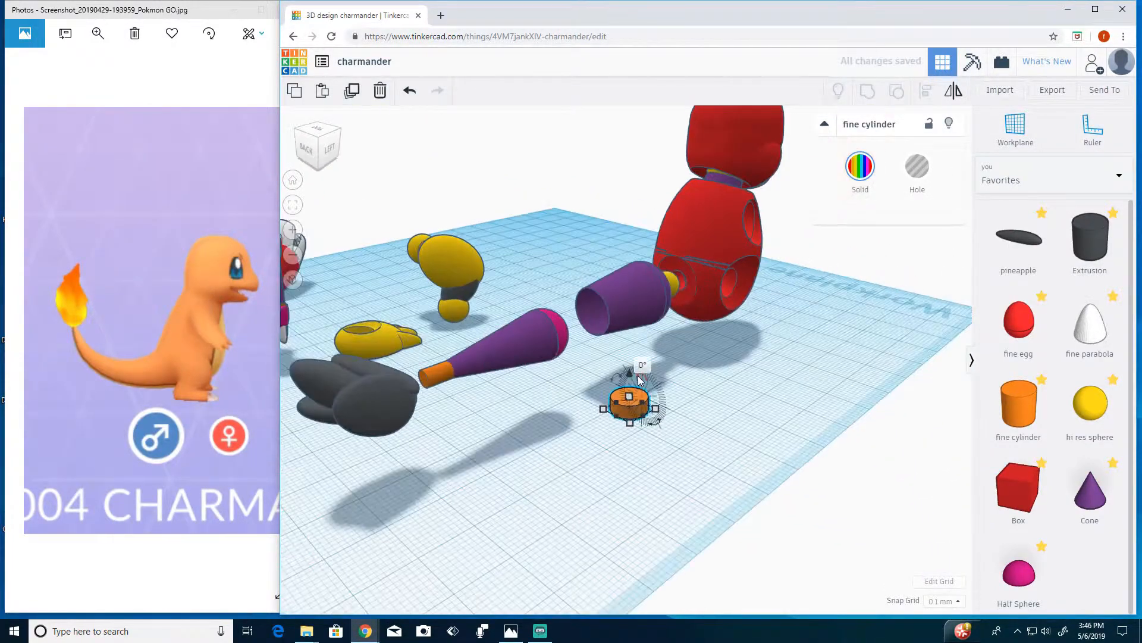
Rotate the small cylinder 90° to stand on edge, raise it to tail height and move it between the two tail segments.
{"action": "left_click_drag", "start_coordinate": [642, 367], "coordinate": [709, 401]}
{"action": "type", "text": "90"}
{"action": "key", "text": "Return"}
{"action": "right_click_drag", "start_coordinate": [742, 413], "coordinate": [622, 413]}
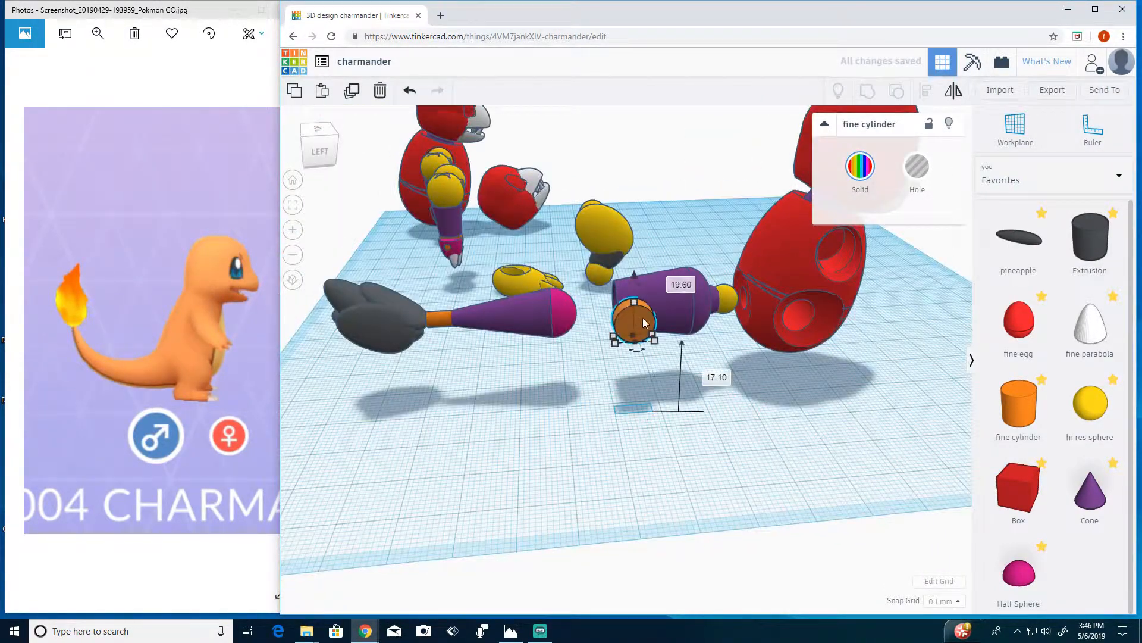
{"action": "left_click_drag", "start_coordinate": [642, 323], "coordinate": [610, 313]}
Align the small cylinder centrally with both tail segments.
{"action": "right_click_drag", "start_coordinate": [607, 410], "coordinate": [644, 529]}
{"action": "left_click", "coordinate": [655, 274], "text": "shift"}
{"action": "left_click", "coordinate": [530, 293], "text": "shift"}
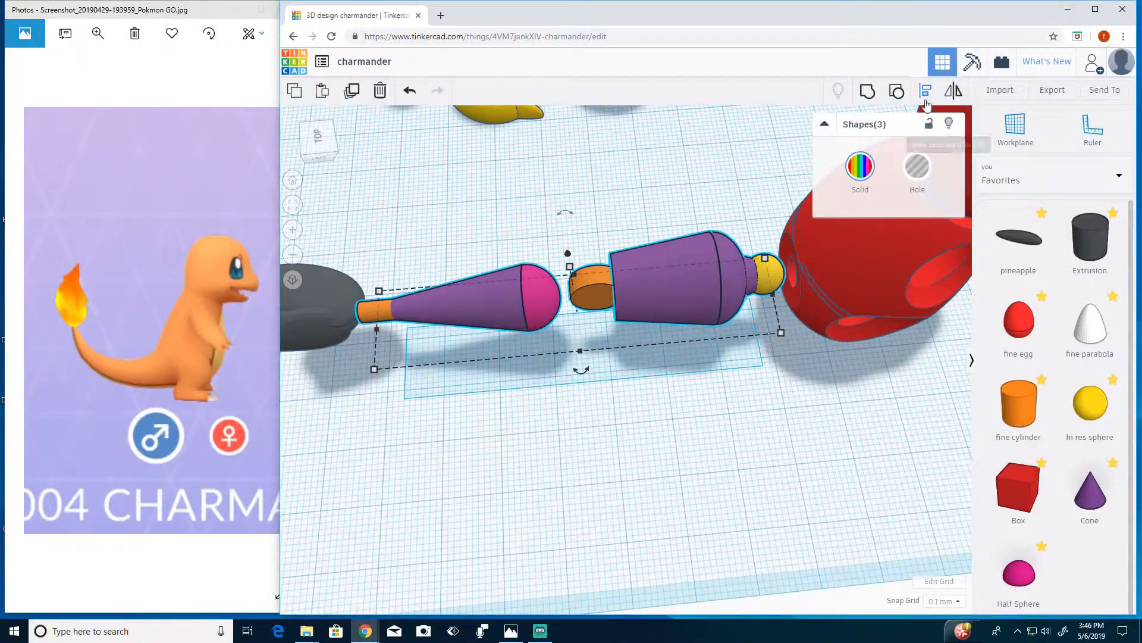
{"action": "left_click", "coordinate": [926, 95]}
{"action": "right_click_drag", "start_coordinate": [702, 428], "coordinate": [693, 366]}
{"action": "left_click", "coordinate": [383, 327]}
{"action": "left_click", "coordinate": [523, 357]}
Nudge the small cylinder toward the open end of the large tail segment.
{"action": "left_click", "coordinate": [610, 312]}
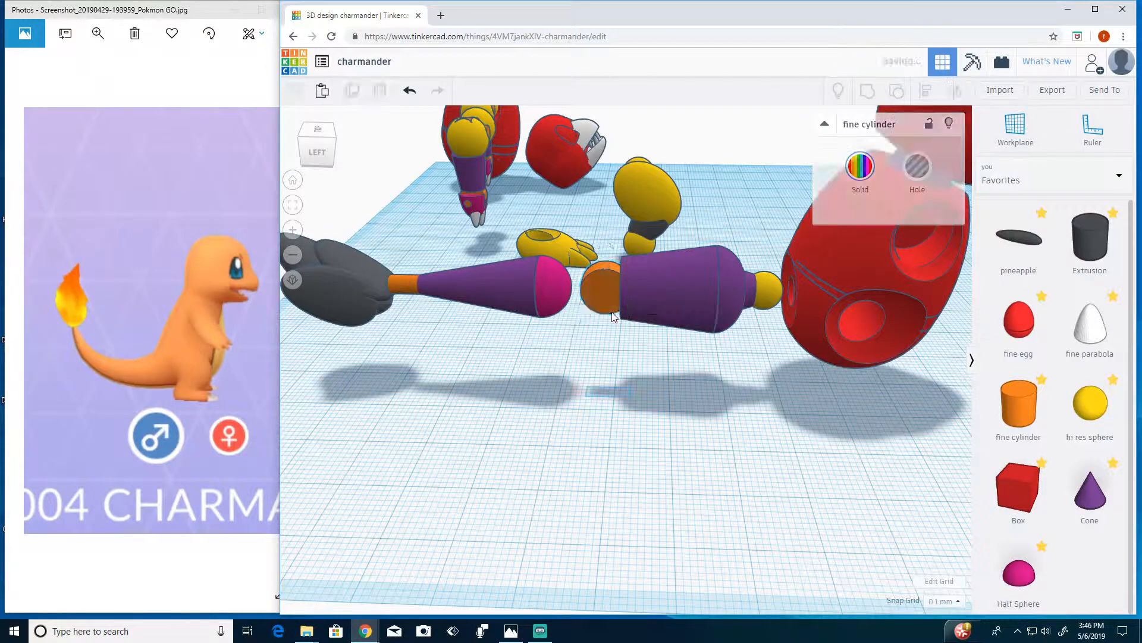
{"action": "key", "text": "Delete"}
{"action": "left_click", "coordinate": [600, 287]}
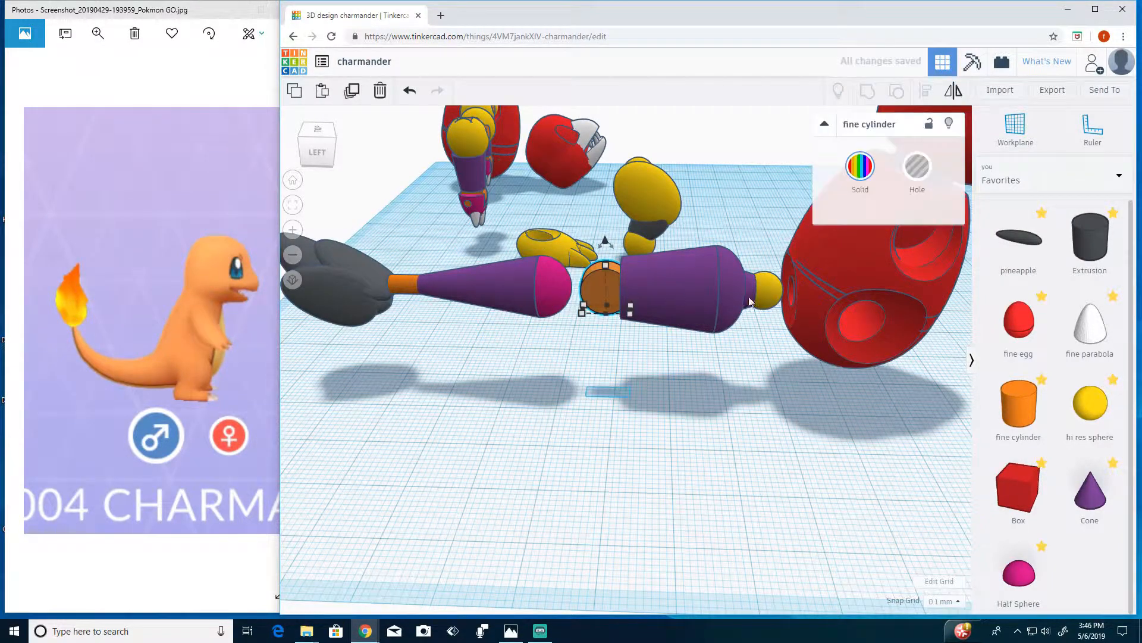
{"action": "key", "text": "shift+Right"}
{"action": "key", "text": "shift+Right"}
Turn both tail segments into see-through hole shapes and nudge the small cylinder further into the large segment.
{"action": "left_click", "coordinate": [746, 297]}
{"action": "key", "text": "h"}
{"action": "left_click", "coordinate": [600, 308]}
{"action": "key", "text": "shift+Right"}
{"action": "left_click", "coordinate": [573, 319]}
{"action": "left_click", "coordinate": [556, 302]}
{"action": "key", "text": "h"}
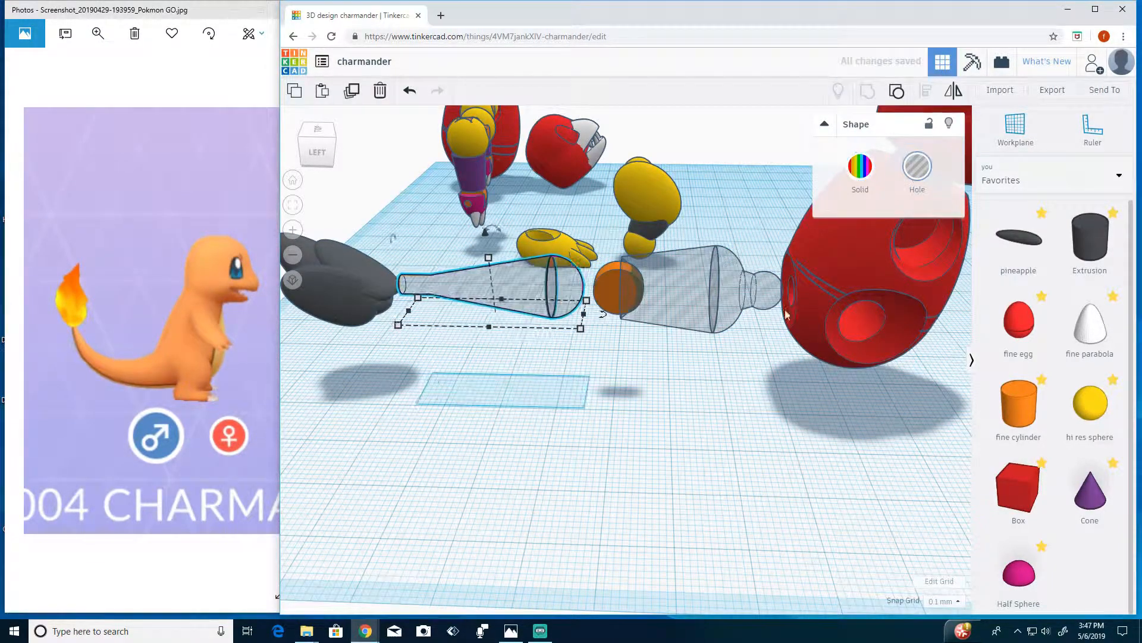
Nudge the small tail segment toward the large segment until its rounded end meets the small hinge cylinder.
{"action": "key", "text": "shift+Right"}
{"action": "key", "text": "shift+Right"}
{"action": "key", "text": "shift+Right"}
{"action": "key", "text": "shift+Right"}
{"action": "key", "text": "shift+Right"}
{"action": "key", "text": "shift+Right"}
{"action": "key", "text": "shift+Right"}
{"action": "key", "text": "shift+Right"}
{"action": "key", "text": "shift+Right"}
{"action": "key", "text": "shift+Right"}
{"action": "right_click_drag", "start_coordinate": [677, 376], "coordinate": [744, 394]}
Duplicate the small hinge cylinder and nudge the copy together with the small tail segment away from the large segment.
{"action": "left_click", "coordinate": [605, 277]}
{"action": "left_click", "coordinate": [566, 301], "text": "shift"}
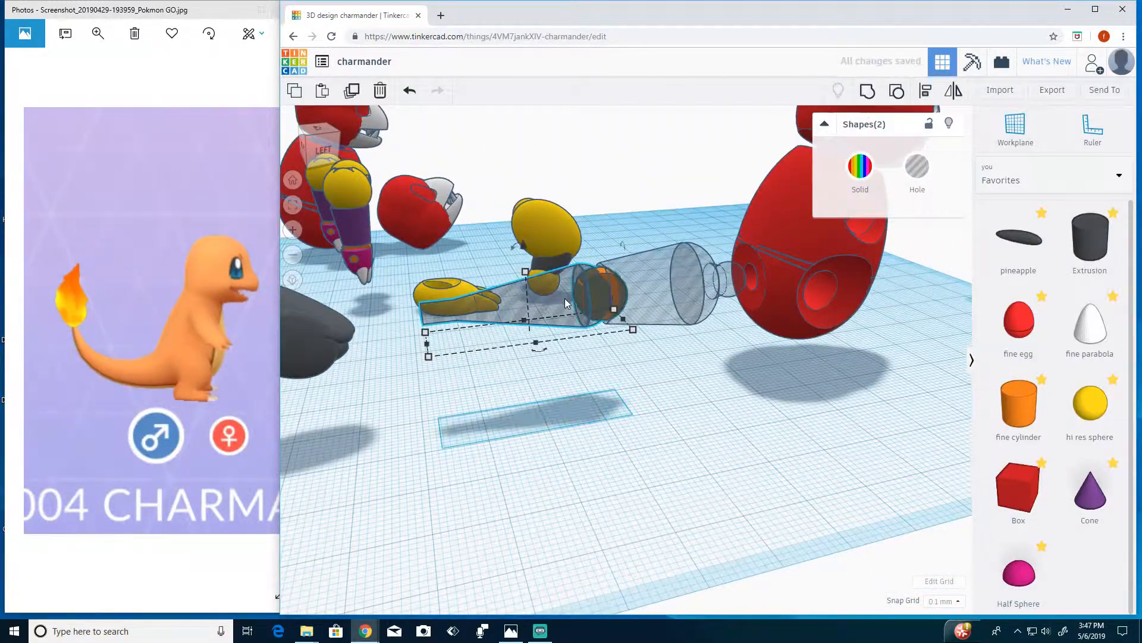
{"action": "right_click_drag", "start_coordinate": [706, 452], "coordinate": [680, 479]}
{"action": "key", "text": "shift+Left"}
{"action": "key", "text": "shift+Left"}
{"action": "key", "text": "shift+Left"}
{"action": "key", "text": "shift+Left"}
{"action": "key", "text": "shift+Left"}
{"action": "key", "text": "shift+Left"}
{"action": "key", "text": "shift+Left"}
{"action": "key", "text": "shift+Left"}
{"action": "key", "text": "shift+Left"}
{"action": "key", "text": "shift+Left"}
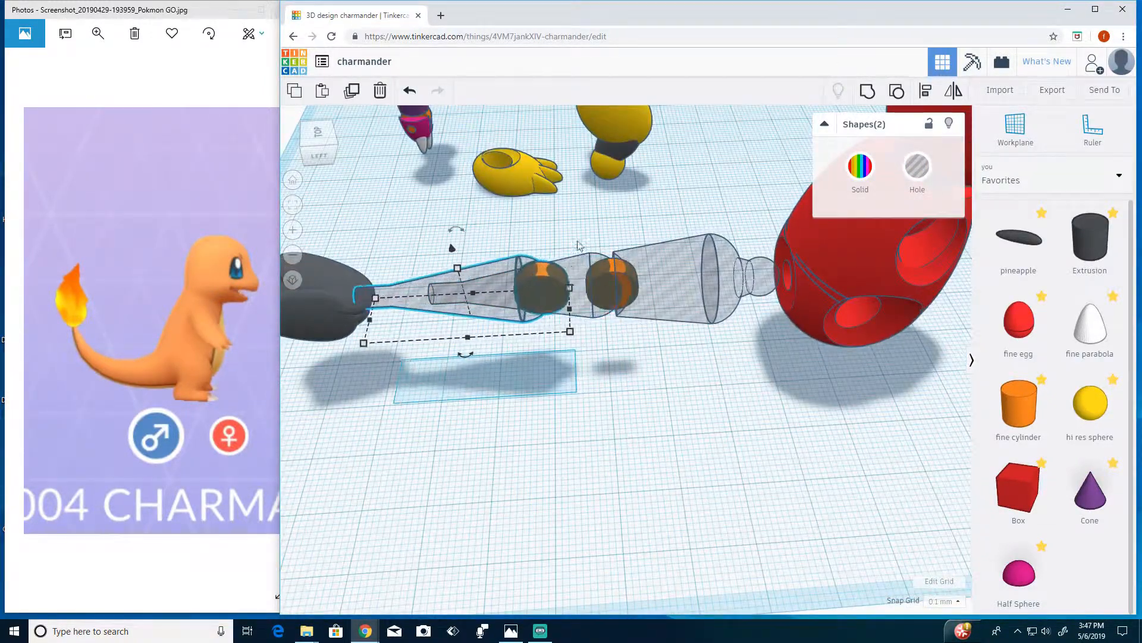
Enlarge the copied cylinder at the small tail segment's end to a 10 mm diameter.
{"action": "left_click", "coordinate": [580, 245]}
{"action": "left_click", "coordinate": [566, 296]}
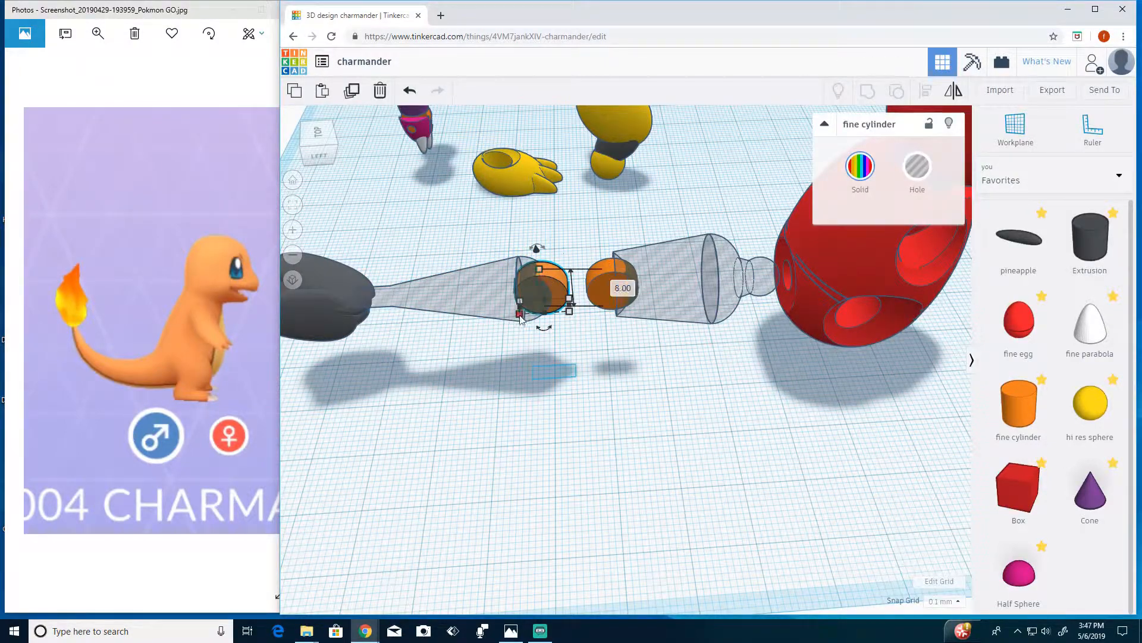
{"action": "left_click", "coordinate": [545, 380]}
{"action": "key", "text": "Tab"}
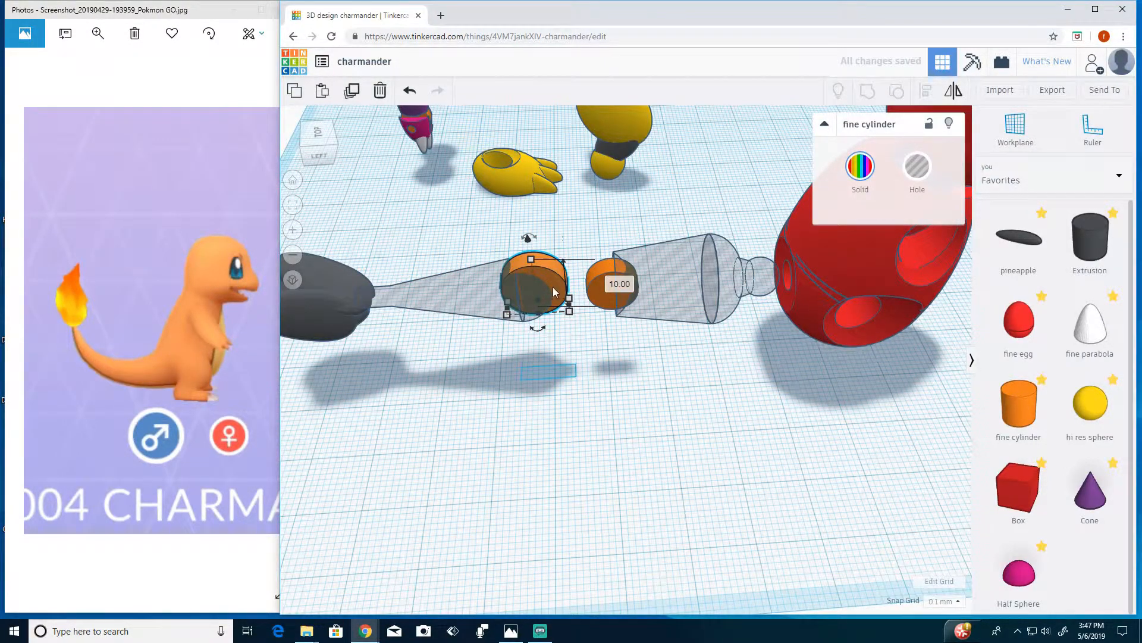
{"action": "type", "text": "10"}
{"action": "key", "text": "Return"}
Align the enlarged cylinder with the small tail segment.
{"action": "right_click_drag", "start_coordinate": [613, 453], "coordinate": [604, 476]}
{"action": "left_click", "coordinate": [452, 295], "text": "shift"}
{"action": "left_click", "coordinate": [926, 95]}
{"action": "left_click", "coordinate": [619, 423]}
Ungroup the see-through small tail segment and regroup its pieces as a solid in their original colours.
{"action": "right_click_drag", "start_coordinate": [619, 423], "coordinate": [573, 353]}
{"action": "left_click", "coordinate": [523, 300]}
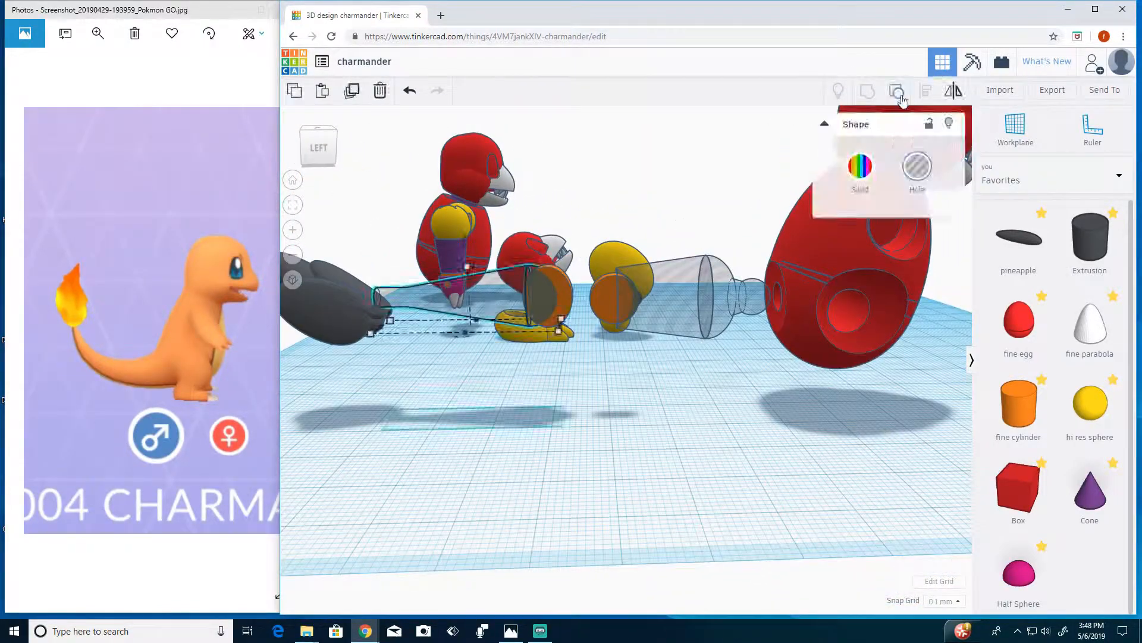
{"action": "left_click", "coordinate": [897, 92]}
{"action": "left_click", "coordinate": [553, 303]}
{"action": "right_click_drag", "start_coordinate": [554, 306], "coordinate": [609, 419]}
{"action": "left_click", "coordinate": [463, 290], "text": "shift"}
{"action": "left_click", "coordinate": [868, 92]}
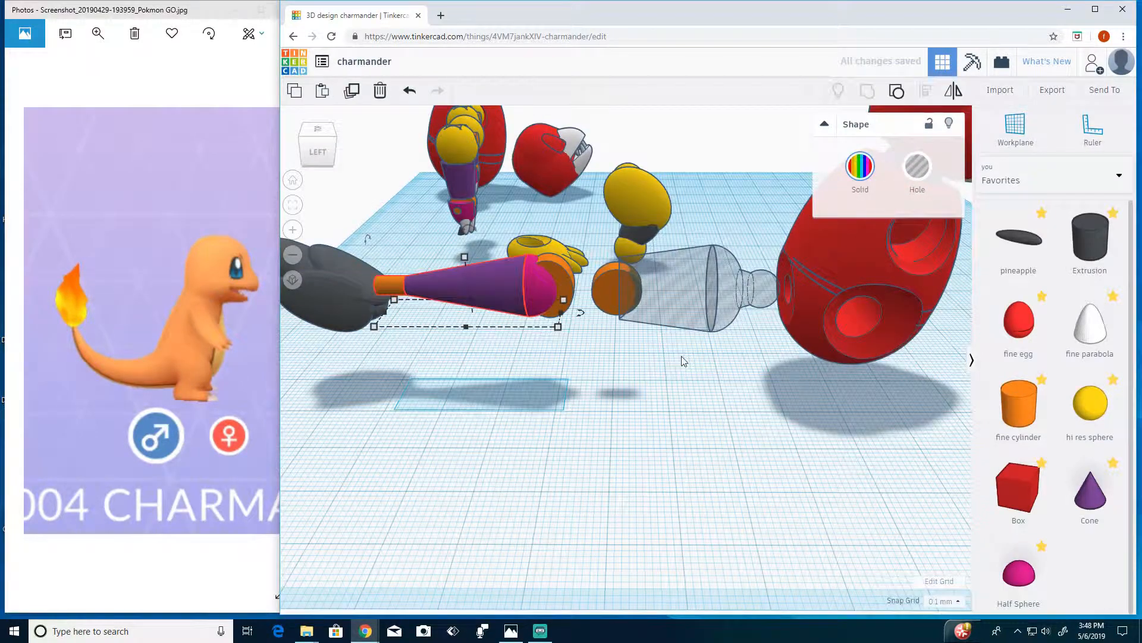
Ungroup the large tail segment and regroup its dome, cone, end hole and ball as one solid.
{"action": "right_click_drag", "start_coordinate": [758, 297], "coordinate": [729, 308]}
{"action": "scroll", "coordinate": [729, 308], "scroll_direction": "up", "scroll_amount": 2}
{"action": "left_click", "coordinate": [733, 303]}
{"action": "left_click", "coordinate": [897, 92]}
{"action": "left_click", "coordinate": [784, 270]}
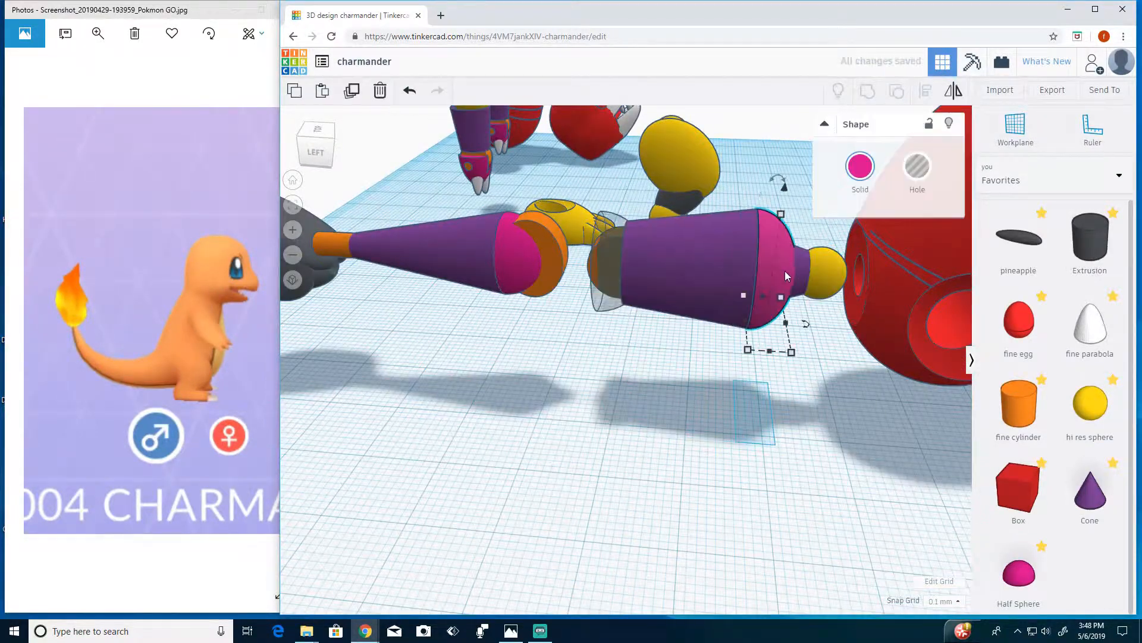
{"action": "left_click", "coordinate": [705, 298], "text": "shift"}
{"action": "left_click", "coordinate": [607, 297], "text": "shift"}
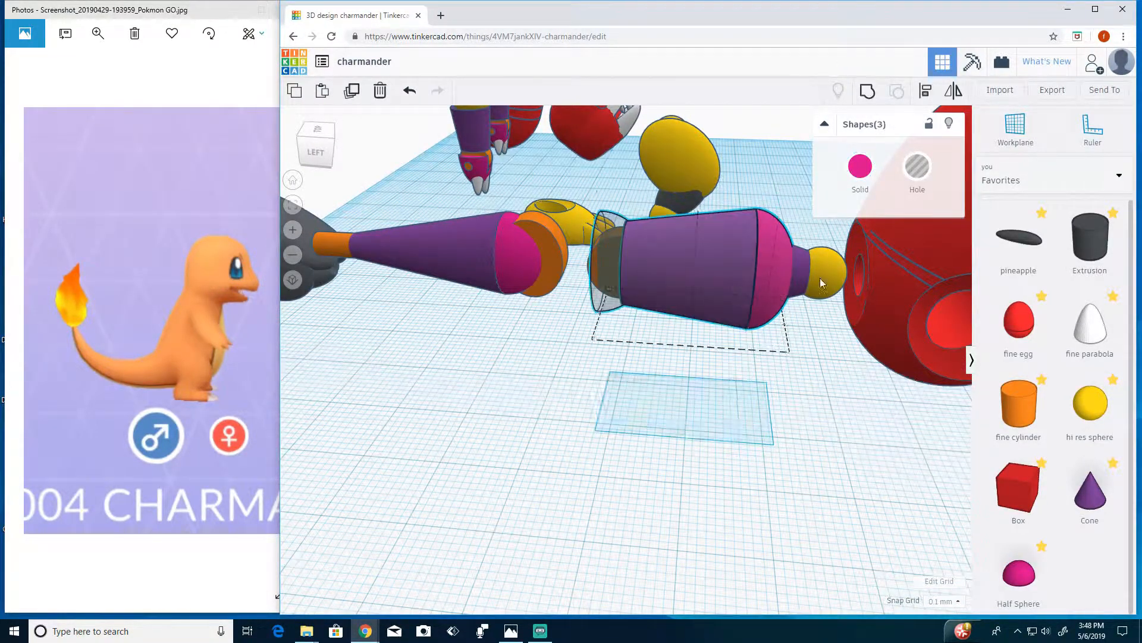
{"action": "left_click", "coordinate": [820, 277], "text": "shift"}
{"action": "left_click", "coordinate": [868, 92]}
Turn the enlarged cylinder into a hole and group it with the small tail segment to cut the hinge slot.
{"action": "left_click", "coordinate": [551, 256]}
{"action": "right_click_drag", "start_coordinate": [607, 363], "coordinate": [648, 374]}
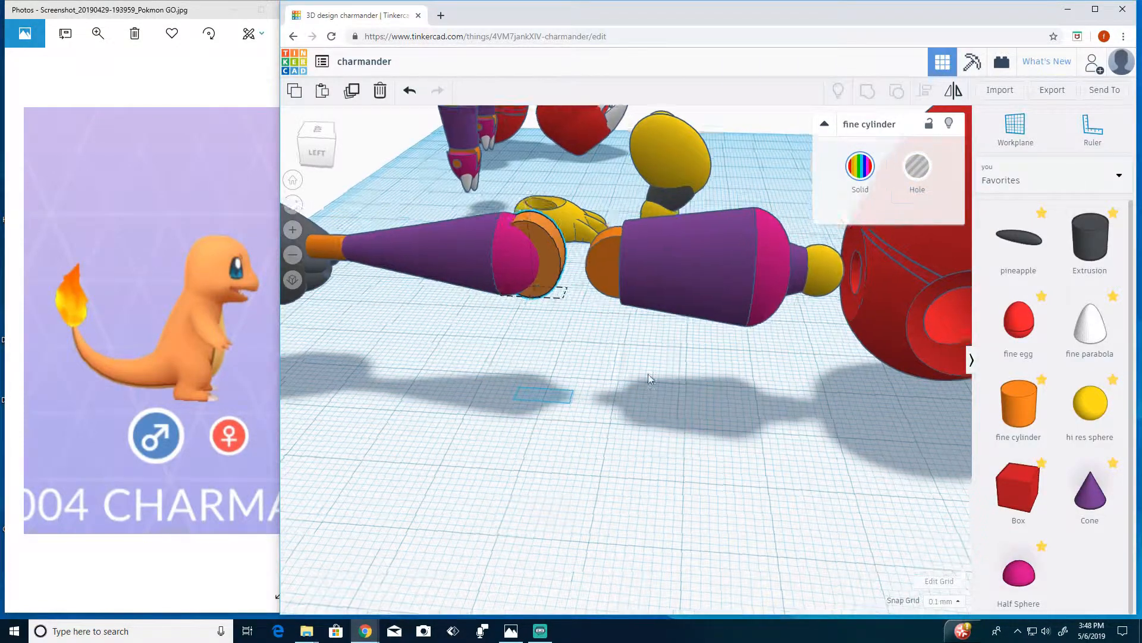
{"action": "left_click", "coordinate": [917, 183]}
{"action": "right_click_drag", "start_coordinate": [550, 333], "coordinate": [546, 379]}
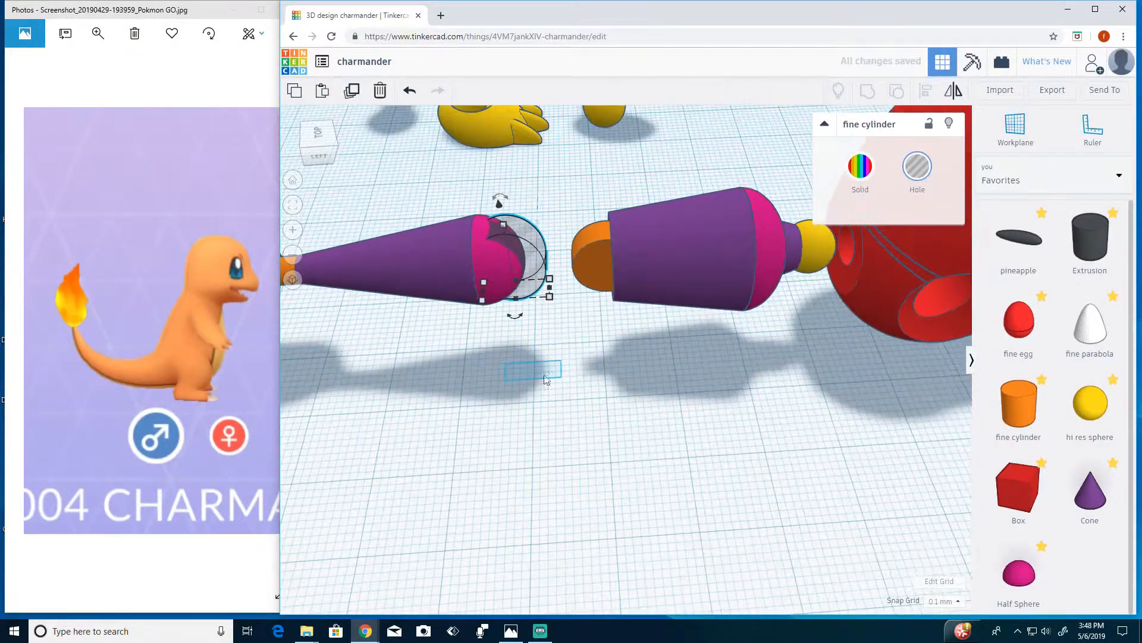
{"action": "left_click", "coordinate": [475, 249], "text": "shift"}
{"action": "left_click", "coordinate": [868, 91]}
Nudge the slotted small segment toward the large one and group the solid hinge cylinder with the large tail segment.
{"action": "key", "text": "shift+Right"}
{"action": "key", "text": "shift+Right"}
{"action": "key", "text": "shift+Right"}
{"action": "key", "text": "shift+Right"}
{"action": "key", "text": "shift+Right"}
{"action": "left_click", "coordinate": [592, 259]}
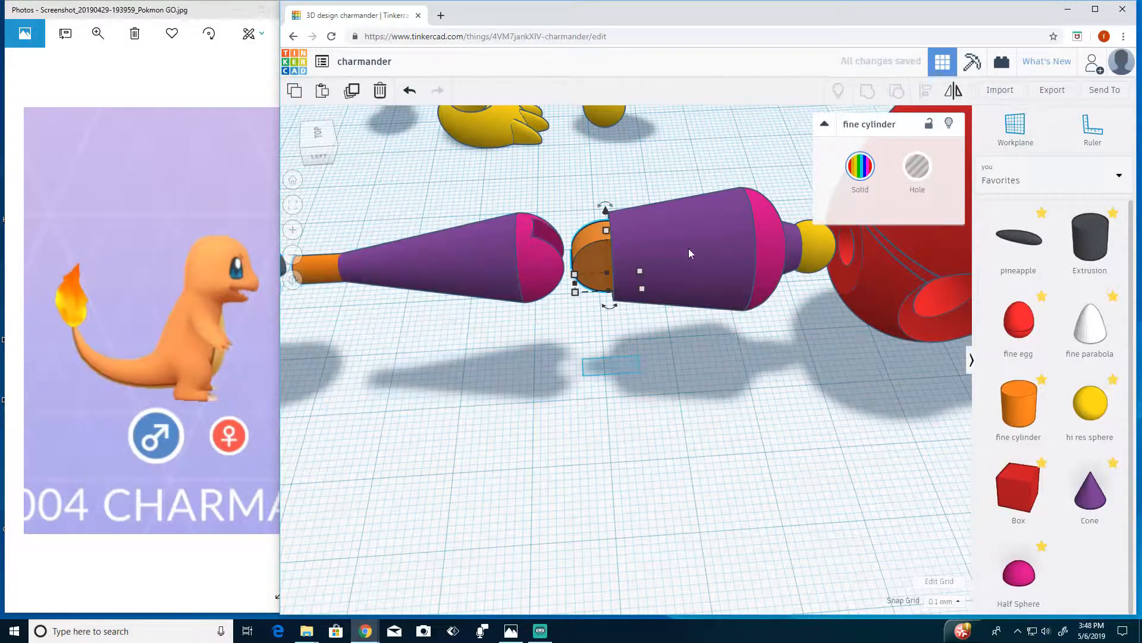
{"action": "left_click", "coordinate": [690, 251], "text": "shift"}
{"action": "left_click", "coordinate": [868, 91]}
Nudge the small tail segment further so its slot fits over the large segment's hinge tab.
{"action": "left_click", "coordinate": [518, 268]}
{"action": "key", "text": "shift+Right"}
{"action": "key", "text": "shift+Right"}
{"action": "key", "text": "shift+Right"}
{"action": "key", "text": "shift+Right"}
{"action": "key", "text": "shift+Right"}
Turn both tail segments into see-through hole shapes to inspect the hinge fit.
{"action": "left_click", "coordinate": [917, 167]}
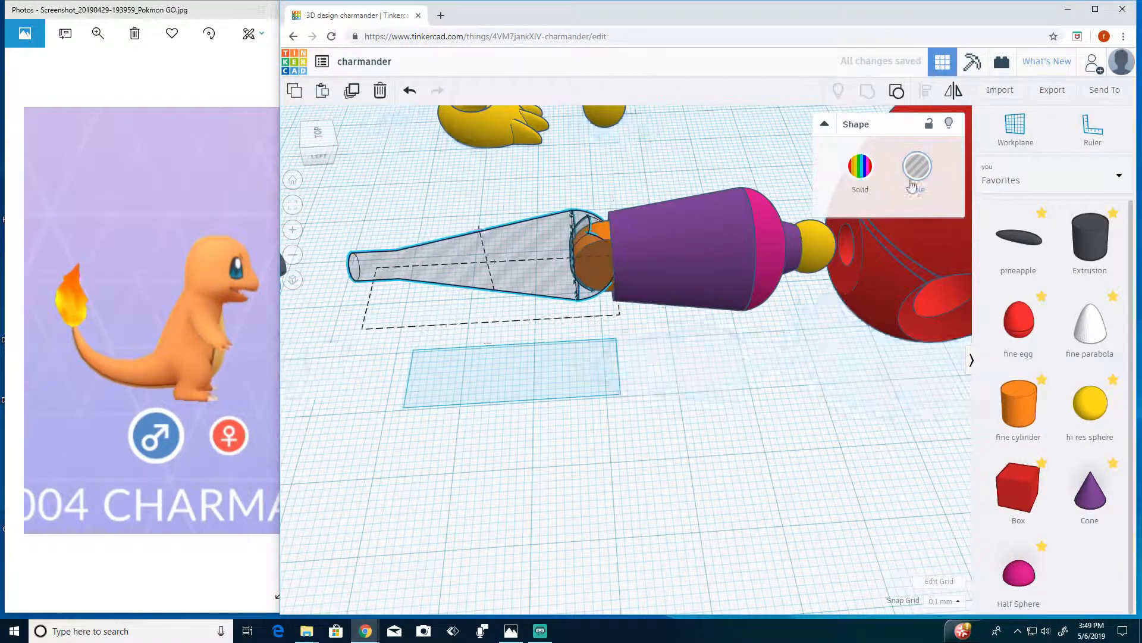
{"action": "left_click", "coordinate": [684, 250]}
{"action": "left_click", "coordinate": [917, 166]}
{"action": "right_click_drag", "start_coordinate": [714, 333], "coordinate": [714, 268]}
{"action": "left_click", "coordinate": [517, 266]}
{"action": "left_click", "coordinate": [859, 167]}
{"action": "left_click", "coordinate": [917, 166]}
{"action": "right_click_drag", "start_coordinate": [842, 276], "coordinate": [611, 354]}
{"action": "right_click_drag", "start_coordinate": [548, 313], "coordinate": [706, 490]}
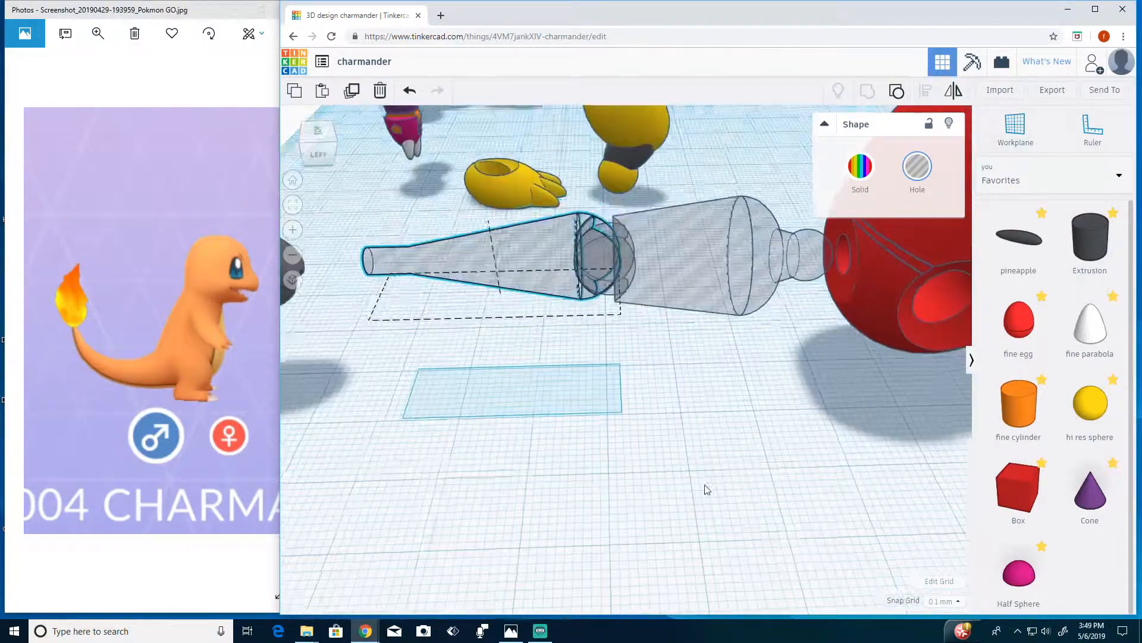
Align the small and large tail segments with each other.
{"action": "left_click", "coordinate": [712, 253], "text": "shift"}
{"action": "left_click", "coordinate": [925, 91]}
{"action": "left_click", "coordinate": [886, 288]}
{"action": "left_click", "coordinate": [714, 429]}
{"action": "right_click_drag", "start_coordinate": [714, 429], "coordinate": [701, 348]}
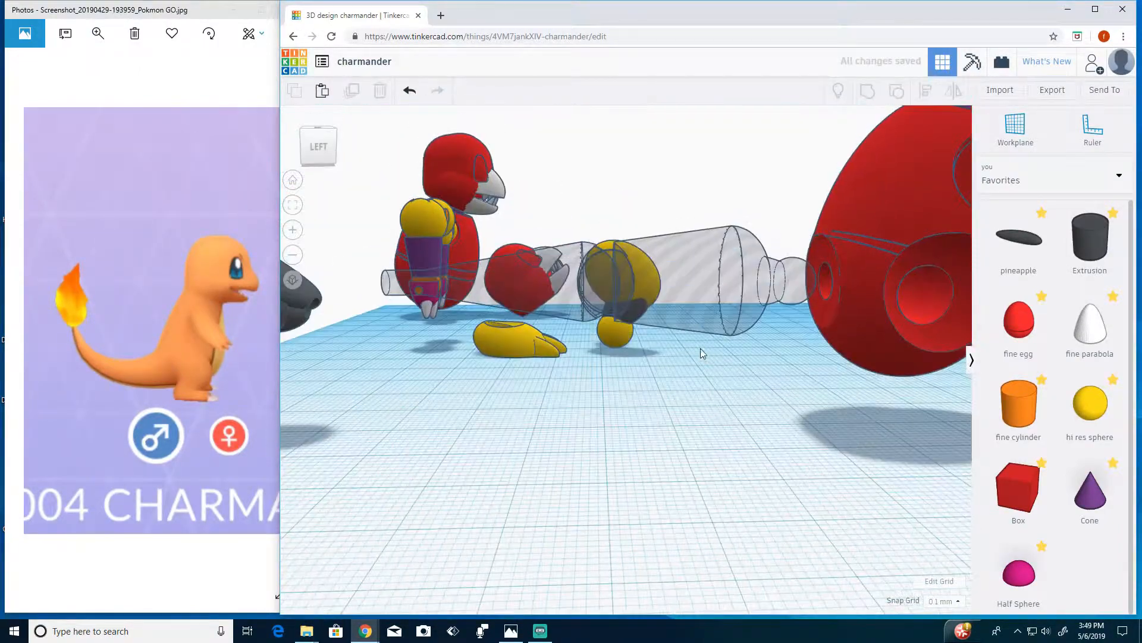
Add a cylinder 3 mm in diameter near the tail joint and rotate it 90° to lie across the tail.
{"action": "left_click_drag", "start_coordinate": [1018, 402], "coordinate": [623, 452]}
{"action": "right_click_drag", "start_coordinate": [622, 453], "coordinate": [815, 357]}
{"action": "left_click", "coordinate": [685, 419]}
{"action": "key", "text": "Tab"}
{"action": "type", "text": "2"}
{"action": "key", "text": "Tab"}
{"action": "type", "text": "3"}
{"action": "key", "text": "Return"}
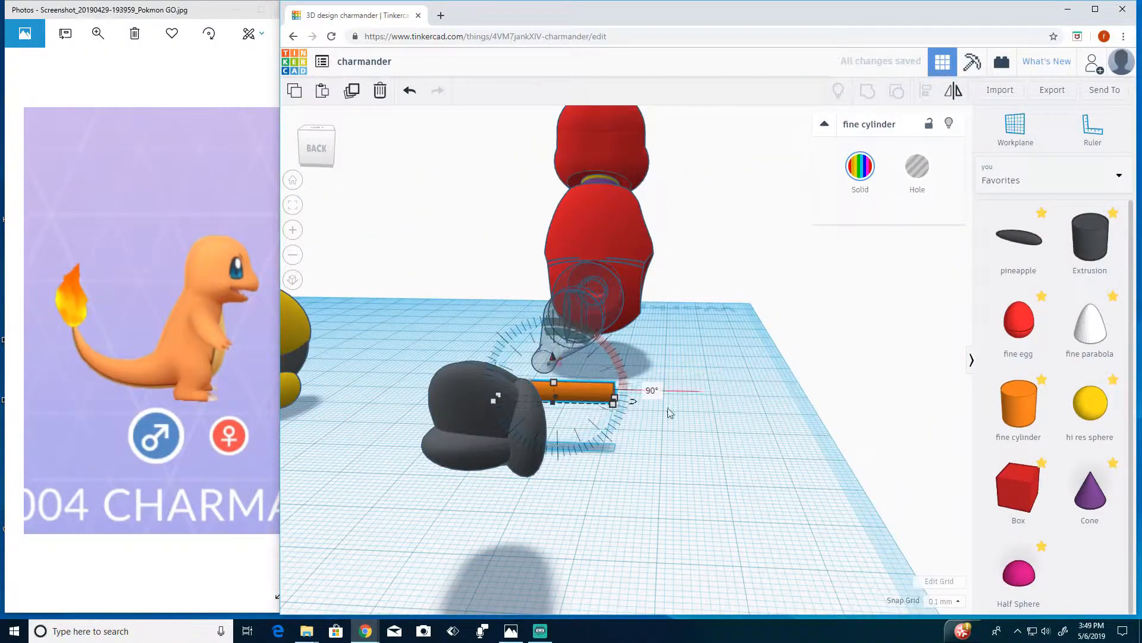
Raise the thin cylinder to the height of the hinge between the two tail segments.
{"action": "left_click_drag", "start_coordinate": [553, 358], "coordinate": [553, 297]}
{"action": "right_click_drag", "start_coordinate": [713, 481], "coordinate": [703, 385]}
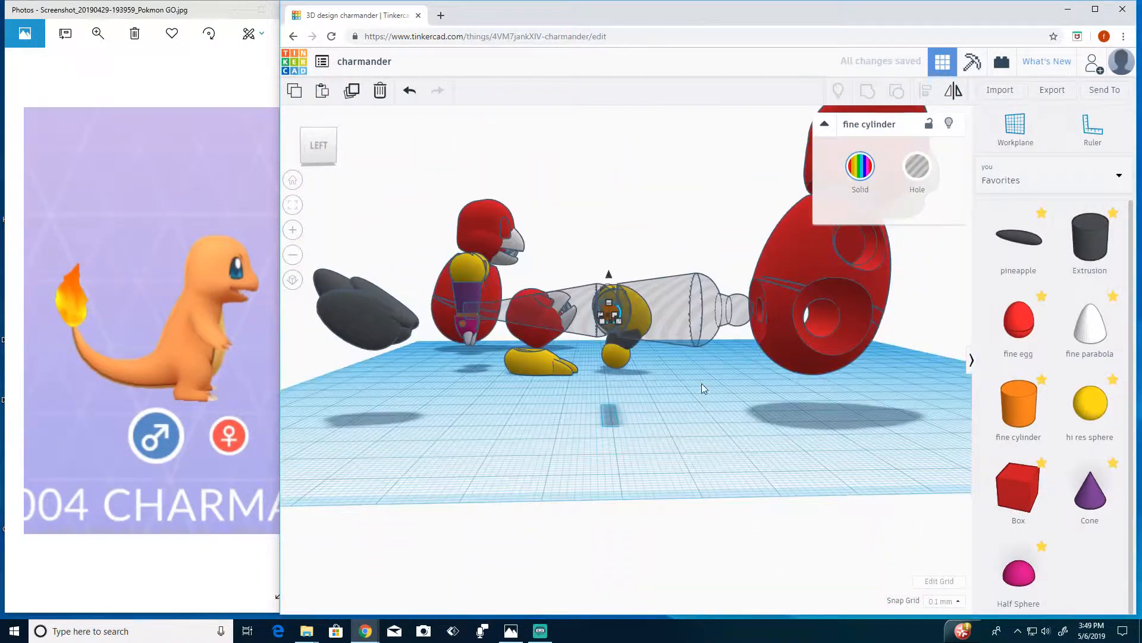
{"action": "left_click_drag", "start_coordinate": [608, 275], "coordinate": [607, 279]}
{"action": "left_click", "coordinate": [580, 416]}
{"action": "scroll", "coordinate": [580, 416], "scroll_direction": "up", "scroll_amount": 3}
{"action": "left_click", "coordinate": [601, 280]}
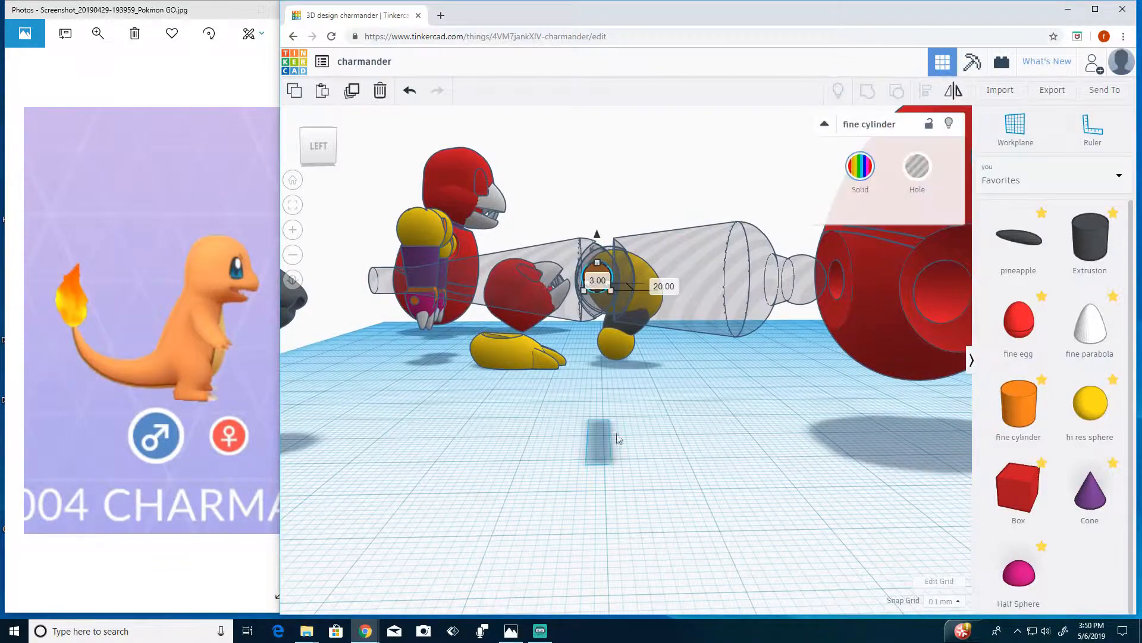
{"action": "left_click", "coordinate": [616, 437]}
{"action": "right_click_drag", "start_coordinate": [616, 437], "coordinate": [616, 500]}
Align the thin hinge pin cylinder with both tail segments.
{"action": "left_click", "coordinate": [595, 278]}
{"action": "right_click_drag", "start_coordinate": [674, 409], "coordinate": [580, 437]}
{"action": "left_click", "coordinate": [529, 238], "text": "shift"}
{"action": "left_click", "coordinate": [684, 250], "text": "shift"}
{"action": "left_click", "coordinate": [925, 90]}
{"action": "left_click", "coordinate": [773, 417]}
Turn both tail segments back to solid and set the hinge pin's diameter to 2.5 mm.
{"action": "left_click", "coordinate": [714, 268]}
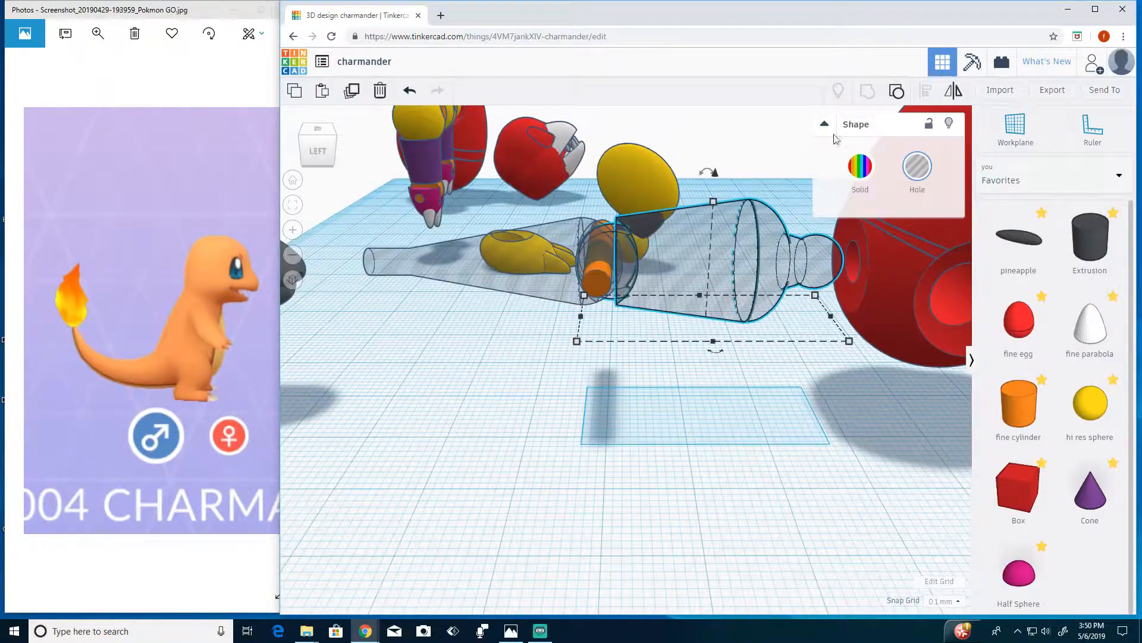
{"action": "left_click", "coordinate": [860, 166]}
{"action": "right_click_drag", "start_coordinate": [462, 387], "coordinate": [462, 363]}
{"action": "left_click", "coordinate": [470, 273]}
{"action": "left_click", "coordinate": [860, 166]}
{"action": "mouse_move", "coordinate": [586, 452]}
{"action": "right_mouse_down"}
{"action": "mouse_move", "coordinate": [584, 401]}
{"action": "mouse_move", "coordinate": [585, 452]}
{"action": "right_mouse_up"}
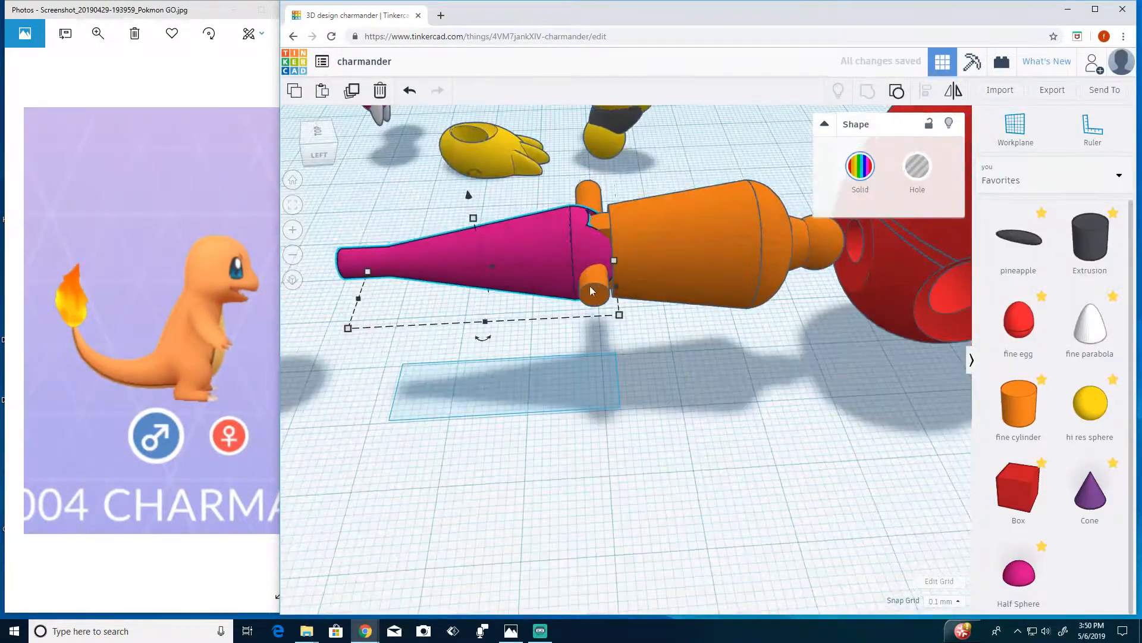
{"action": "left_click", "coordinate": [598, 295]}
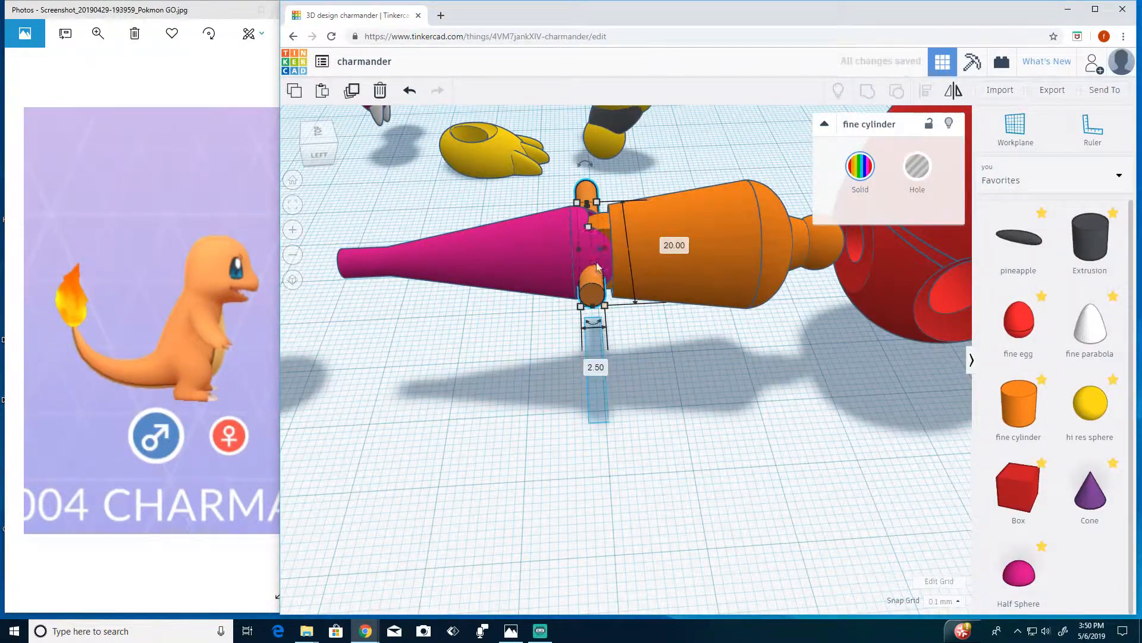
{"action": "right_click_drag", "start_coordinate": [666, 494], "coordinate": [694, 513]}
Try to align the hinge pin and both tail segments together, and undo the alignment.
{"action": "left_click", "coordinate": [501, 166]}
{"action": "left_click_drag", "start_coordinate": [501, 167], "coordinate": [648, 216]}
{"action": "left_click", "coordinate": [925, 90]}
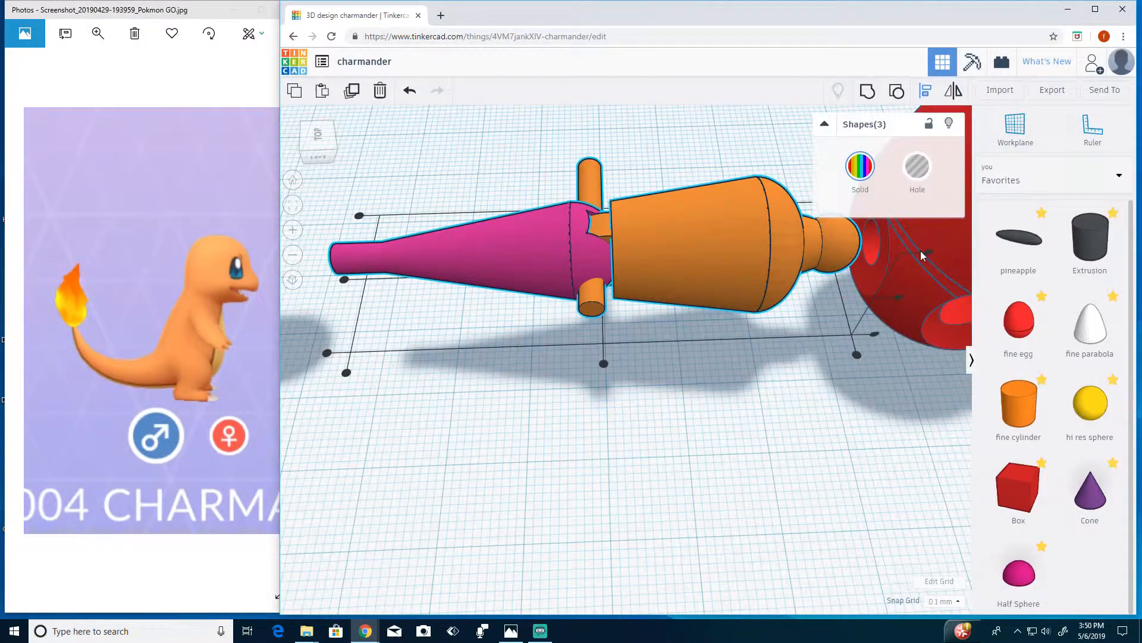
{"action": "left_click", "coordinate": [345, 281]}
{"action": "left_click", "coordinate": [409, 90]}
{"action": "left_click", "coordinate": [669, 462]}
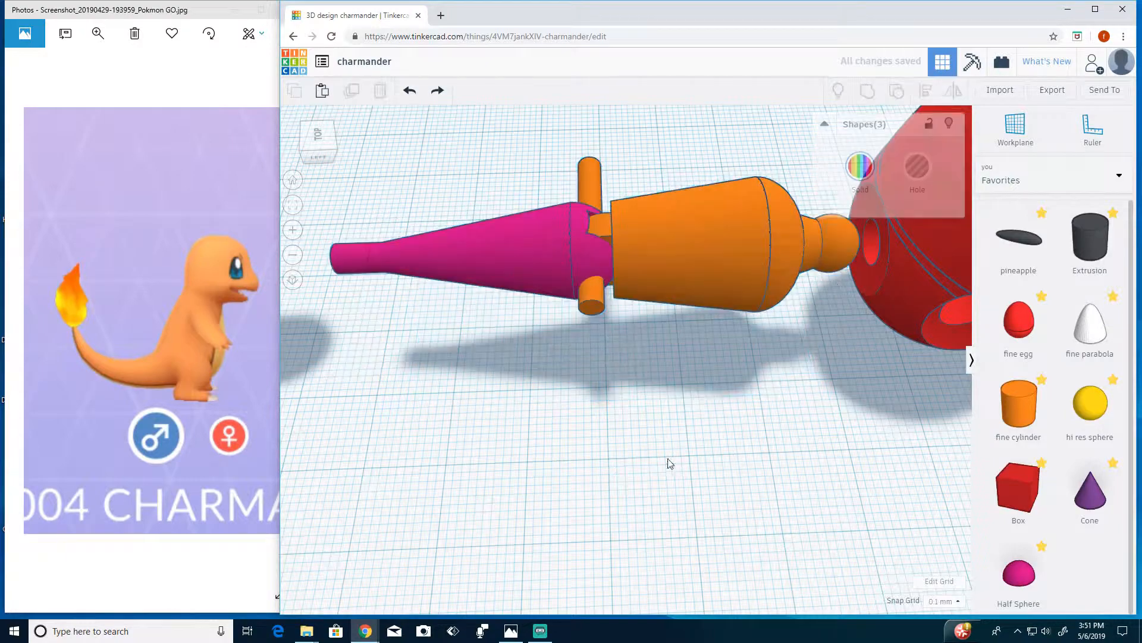
Duplicate the hinge pin and nudge the copy together with the small tail segment away from the large segment.
{"action": "right_click_drag", "start_coordinate": [668, 462], "coordinate": [668, 417]}
{"action": "left_click", "coordinate": [593, 288]}
{"action": "left_click", "coordinate": [515, 254], "text": "shift"}
{"action": "key", "text": "ctrl+g"}
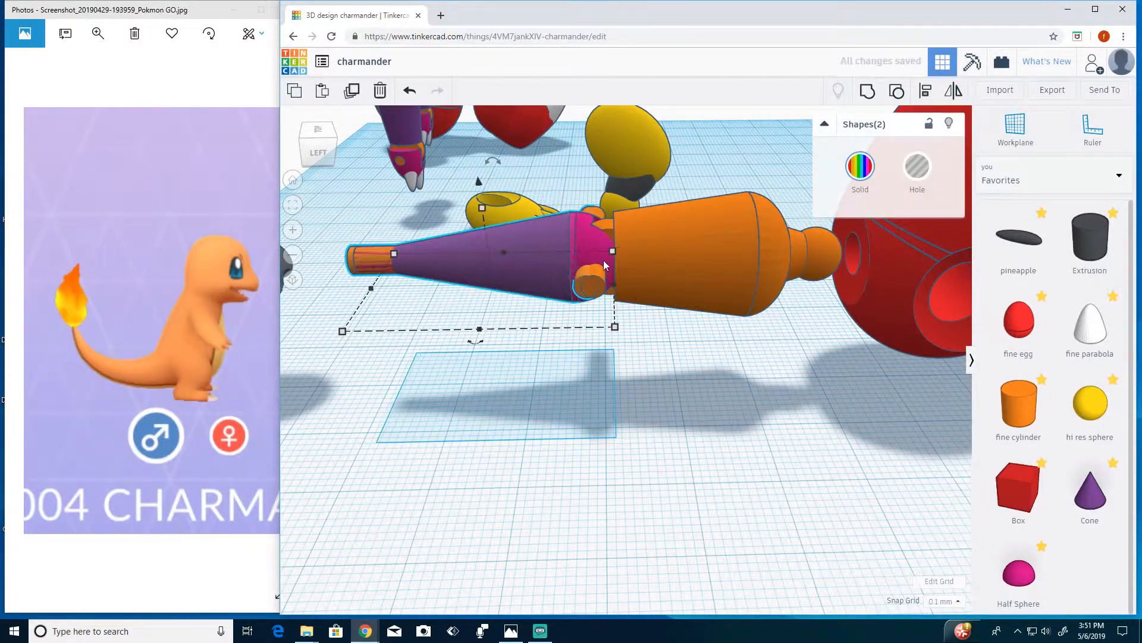
{"action": "left_click", "coordinate": [557, 316]}
{"action": "right_click_drag", "start_coordinate": [562, 331], "coordinate": [560, 387]}
{"action": "left_click", "coordinate": [509, 252]}
{"action": "left_click", "coordinate": [548, 243], "text": "shift"}
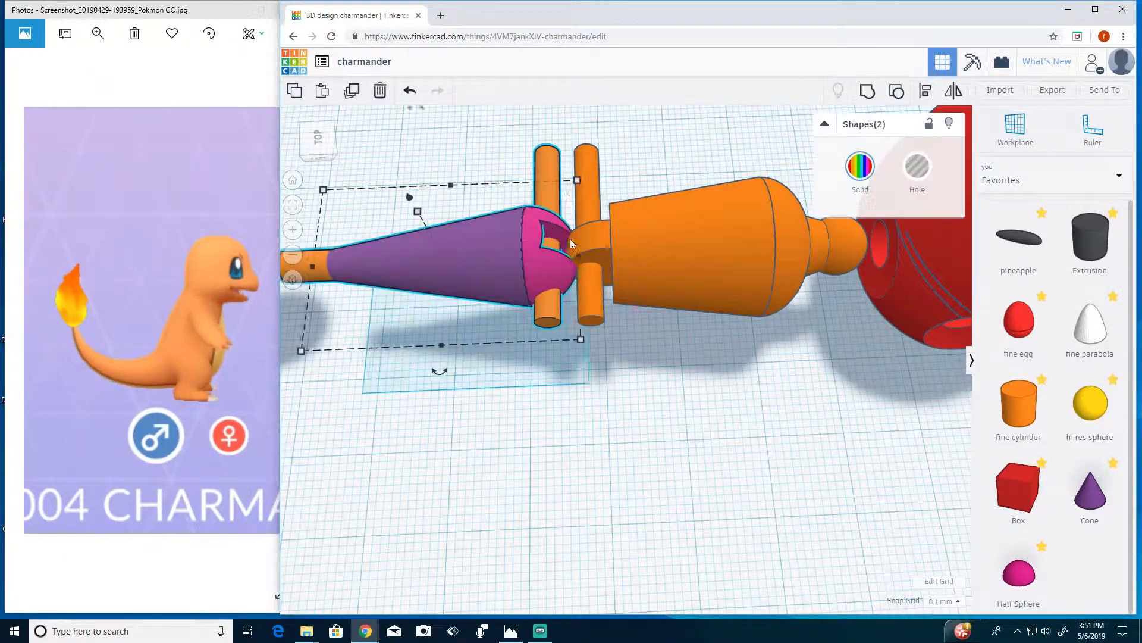
{"action": "key", "text": "shift+Left"}
{"action": "key", "text": "shift+Left"}
{"action": "key", "text": "shift+Left"}
{"action": "key", "text": "shift+Left"}
Ungroup the small tail segment and resize the hole cylinder that cuts its hinge slot.
{"action": "left_click", "coordinate": [897, 92]}
{"action": "left_click", "coordinate": [559, 275]}
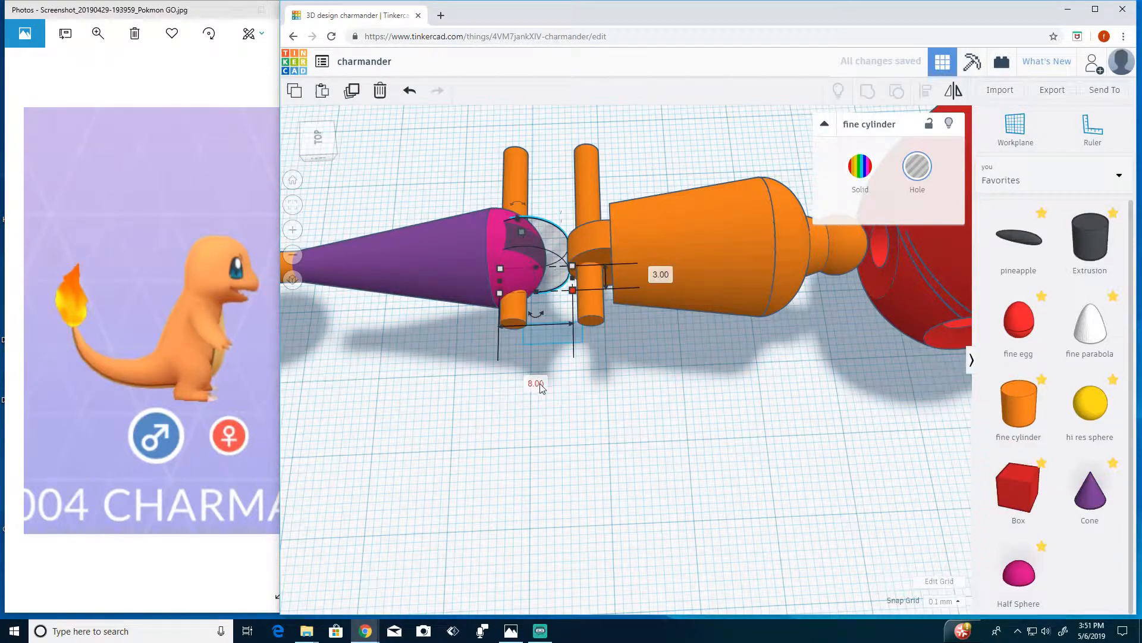
{"action": "key", "text": "Return"}
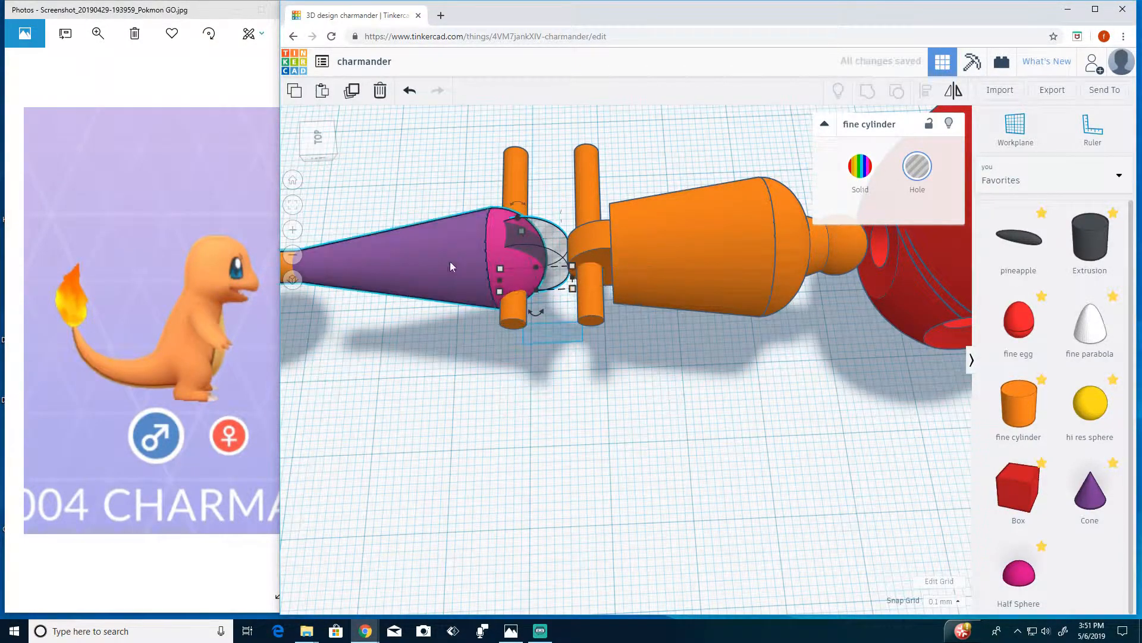
Align the slot-cutting hole cylinder with the body of the small tail segment.
{"action": "left_click", "coordinate": [451, 266], "text": "shift"}
{"action": "key", "text": "l"}
{"action": "middle_click_drag", "start_coordinate": [453, 394], "coordinate": [730, 379]}
{"action": "left_click", "coordinate": [508, 269]}
{"action": "left_click", "coordinate": [845, 410]}
Turn the small segment's hinge pin into a hole and group it with the segment to cut the slot and pin hole.
{"action": "right_click_drag", "start_coordinate": [845, 410], "coordinate": [803, 413]}
{"action": "left_click", "coordinate": [802, 413]}
{"action": "key", "text": "h"}
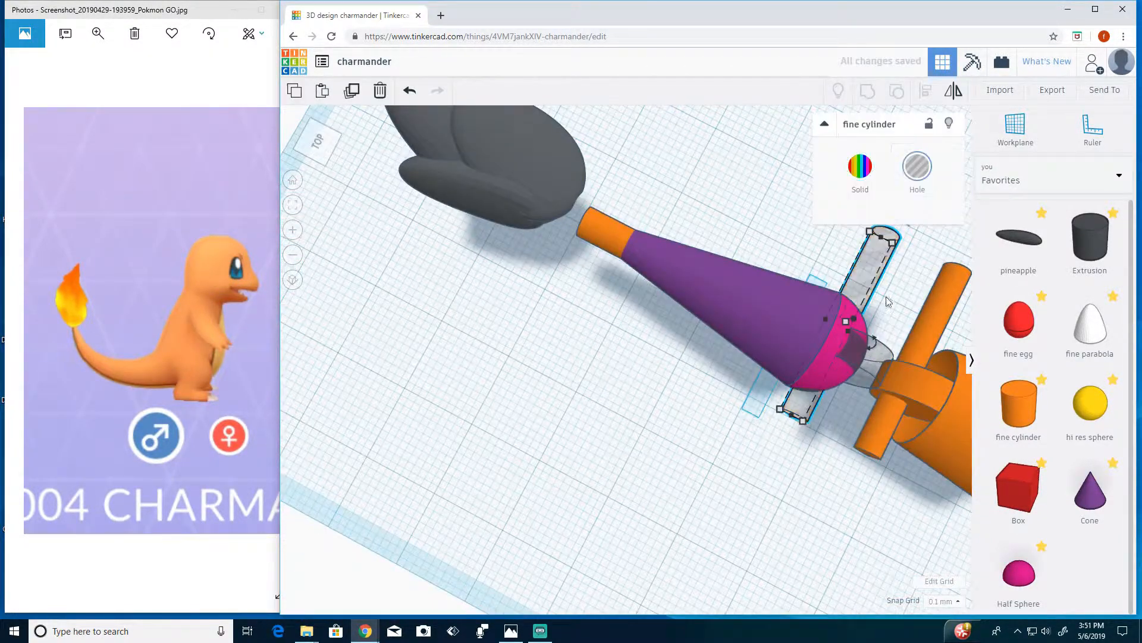
{"action": "left_click", "coordinate": [854, 323], "text": "shift"}
{"action": "left_click", "coordinate": [868, 91]}
Shorten the remaining hinge pin beside the large tail segment to a length of 8 mm.
{"action": "right_click_drag", "start_coordinate": [679, 470], "coordinate": [630, 416]}
{"action": "left_click", "coordinate": [611, 409]}
{"action": "left_click", "coordinate": [516, 511]}
{"action": "type", "text": "10"}
{"action": "key", "text": "Return"}
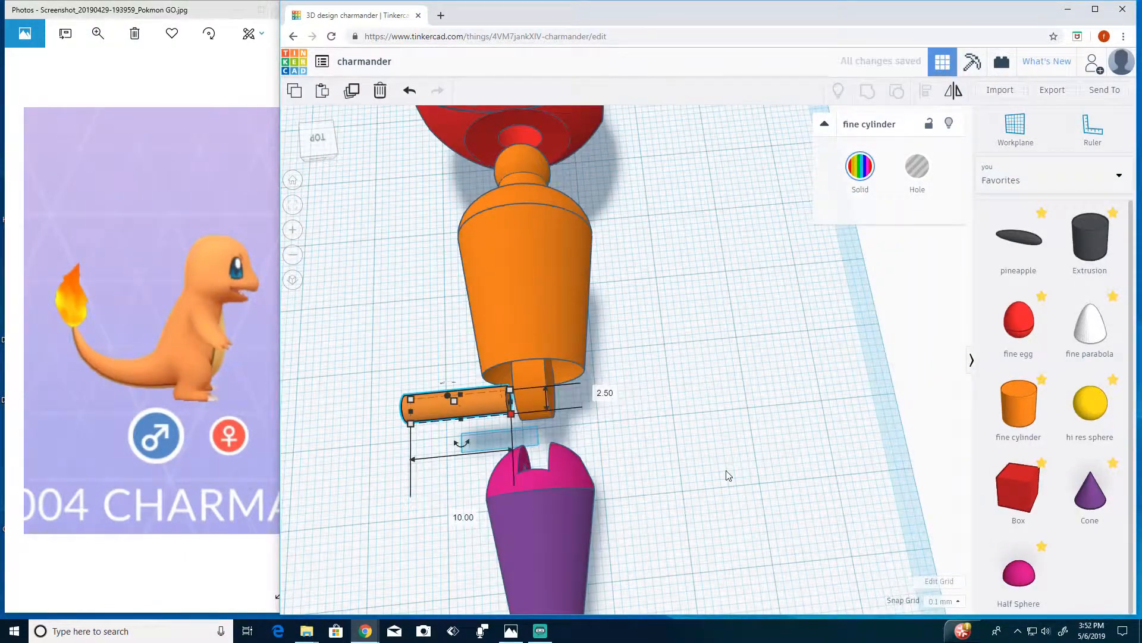
{"action": "key", "text": "Return"}
Move the hinge pin sideways until it sits centred through the tongue of the large tail segment.
{"action": "key", "text": "shift+Right"}
{"action": "key", "text": "shift+Right"}
{"action": "key", "text": "shift+Right"}
{"action": "key", "text": "shift+Right"}
{"action": "key", "text": "shift+Right"}
{"action": "key", "text": "shift+Right"}
{"action": "key", "text": "shift+Right"}
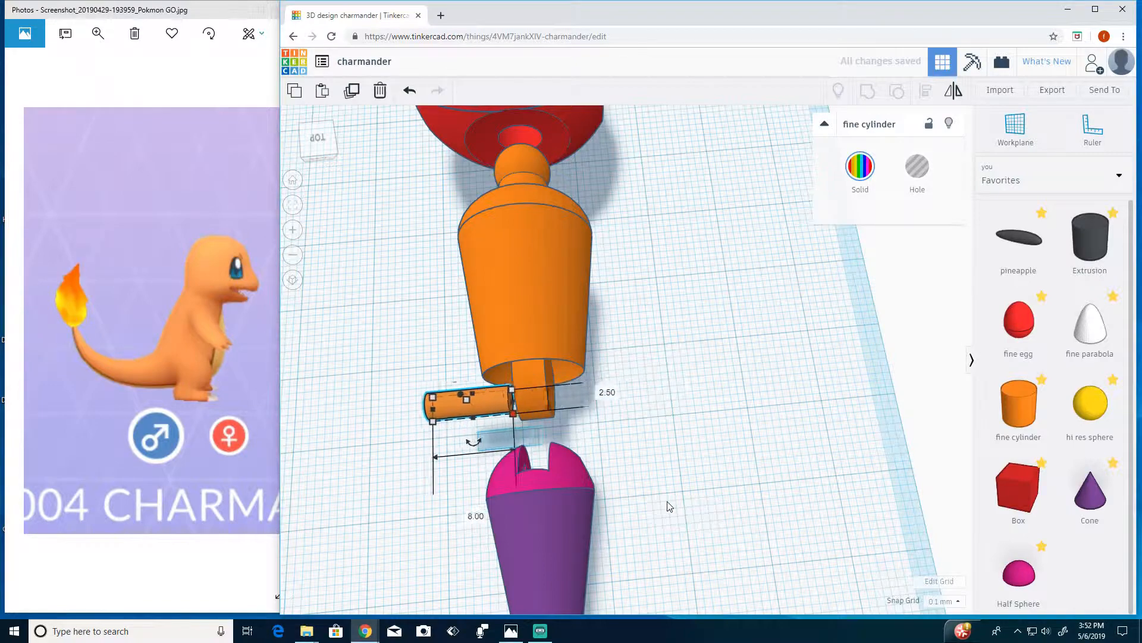
{"action": "left_click", "coordinate": [667, 502]}
{"action": "right_click_drag", "start_coordinate": [667, 502], "coordinate": [738, 500]}
Slide the small tail segment onto the hinge tongue to test the fit, and pull it back clear of the joint.
{"action": "left_click", "coordinate": [652, 495]}
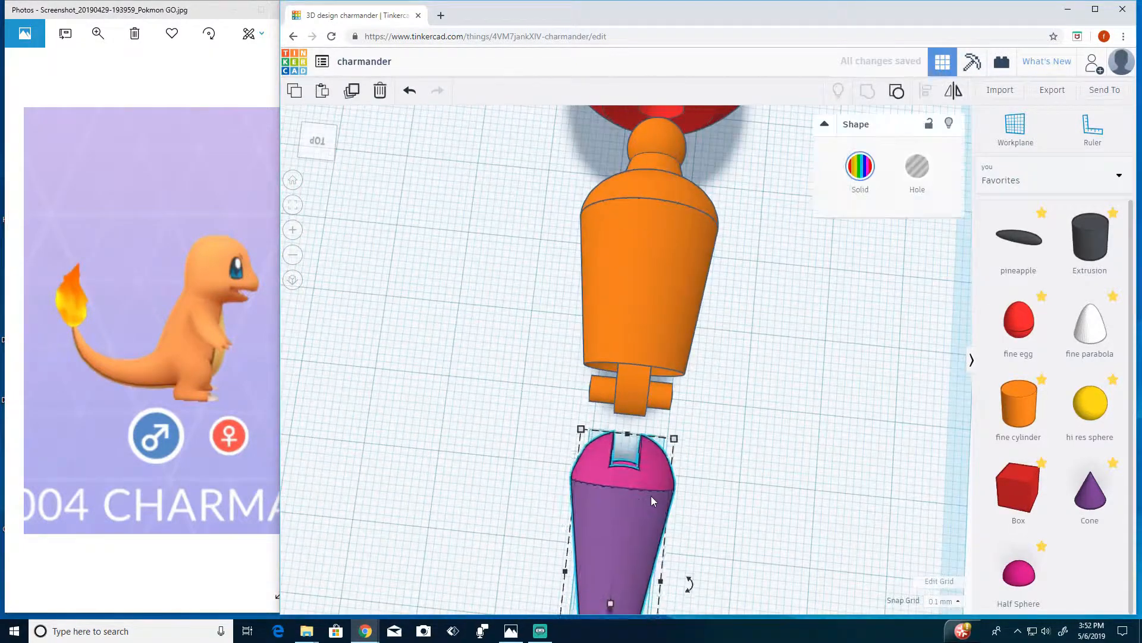
{"action": "key", "text": "shift+Up"}
{"action": "key", "text": "shift+Up"}
{"action": "key", "text": "shift+Up"}
{"action": "key", "text": "shift+Up"}
{"action": "key", "text": "shift+Up"}
{"action": "key", "text": "shift+Up"}
{"action": "key", "text": "shift+Up"}
{"action": "key", "text": "shift+Up"}
{"action": "key", "text": "shift+Down"}
{"action": "key", "text": "shift+Down"}
{"action": "key", "text": "shift+Down"}
{"action": "key", "text": "shift+Down"}
{"action": "key", "text": "shift+Down"}
{"action": "key", "text": "shift+Down"}
{"action": "key", "text": "shift+Down"}
Group the hinge pin with the large tail segment.
{"action": "left_click", "coordinate": [664, 395]}
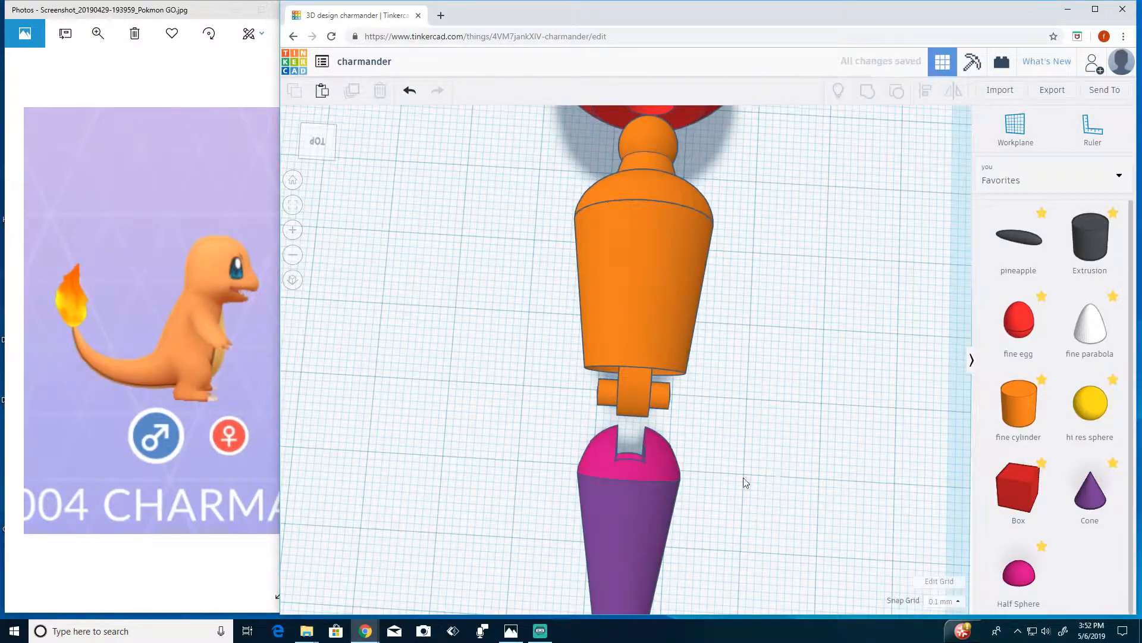
{"action": "right_click_drag", "start_coordinate": [744, 478], "coordinate": [619, 274]}
{"action": "left_click", "coordinate": [619, 274], "text": "shift"}
{"action": "left_click", "coordinate": [870, 94]}
{"action": "left_click", "coordinate": [511, 446]}
{"action": "scroll", "coordinate": [649, 451], "scroll_direction": "down", "scroll_amount": 5}
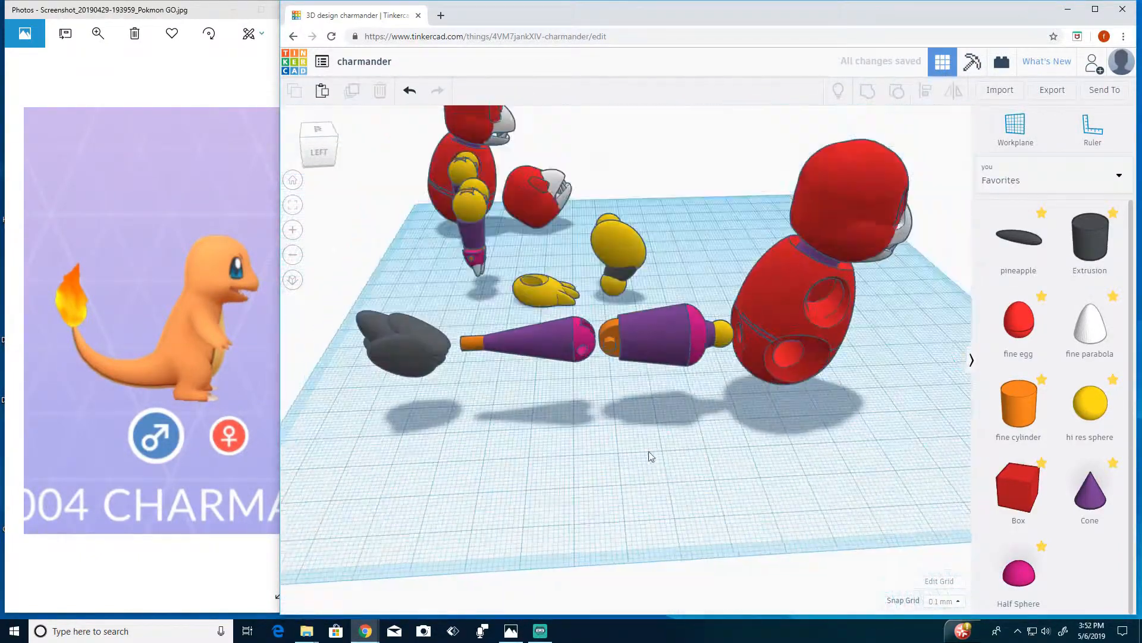
{"action": "left_click", "coordinate": [585, 354]}
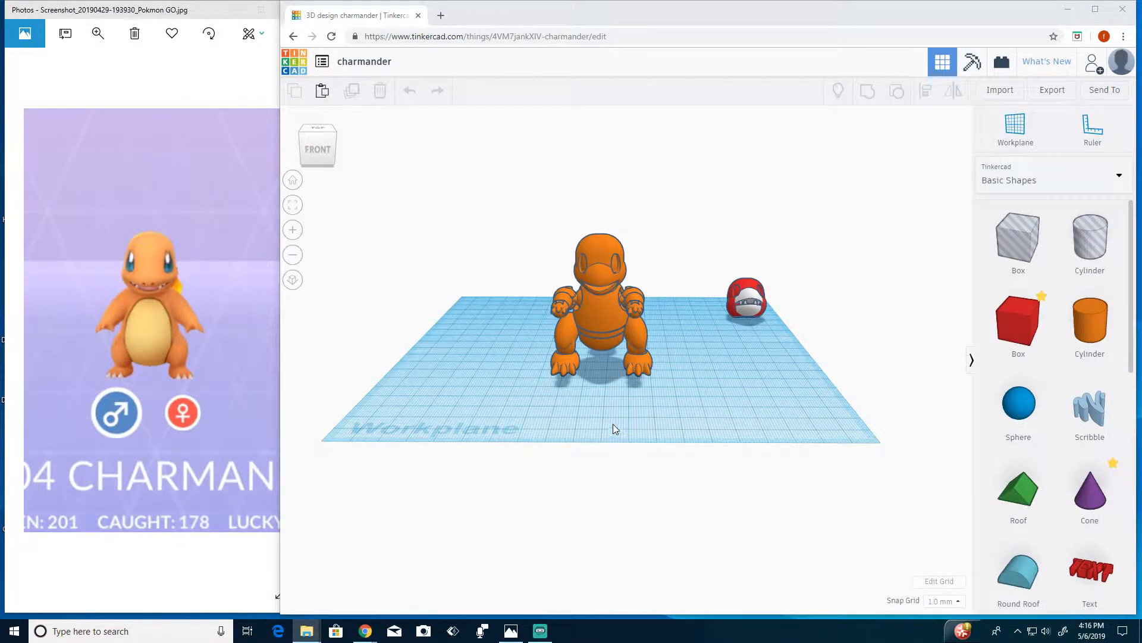
{"action": "right_click_drag", "start_coordinate": [612, 424], "coordinate": [621, 404]}
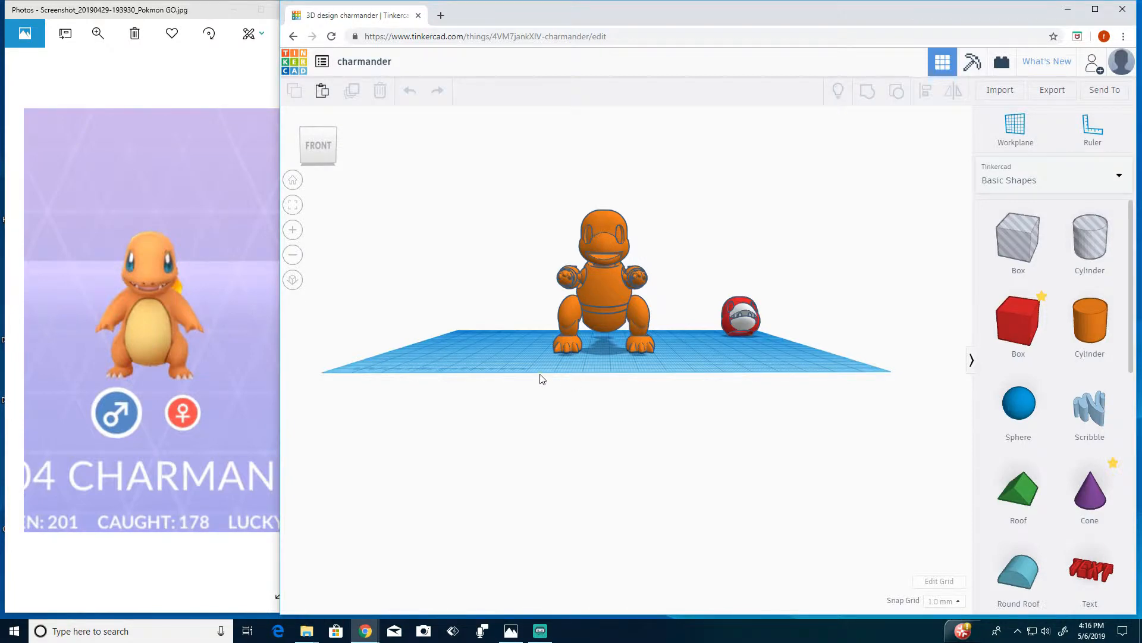
{"action": "right_click_drag", "start_coordinate": [538, 377], "coordinate": [608, 369]}
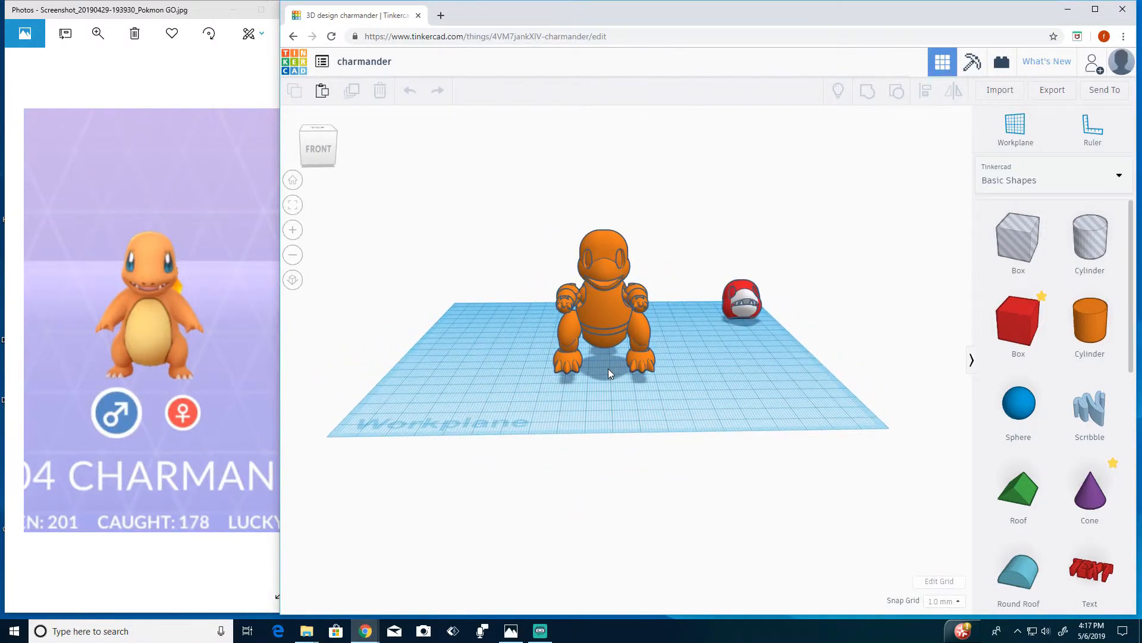